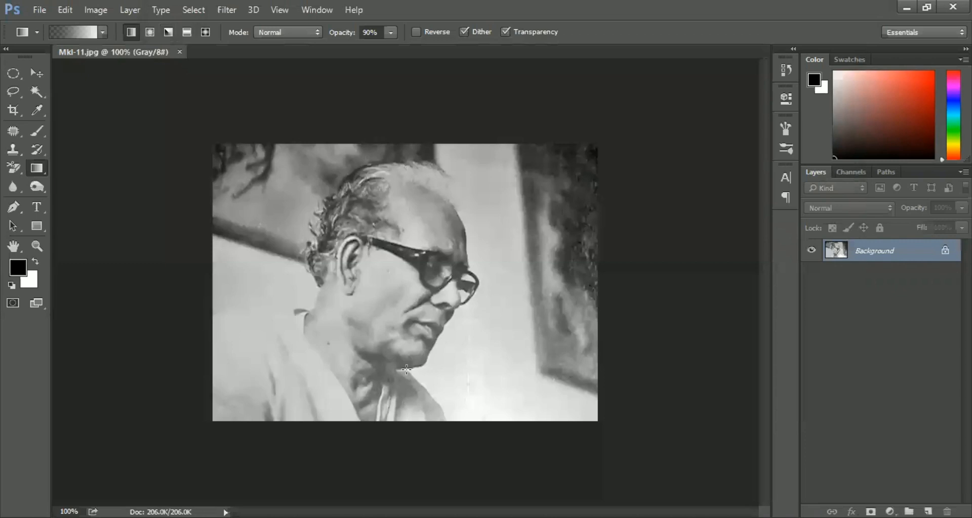
pyautogui.hotkey('ctrl', 'space')
pyautogui.keyDown('ctrl'); pyautogui.click(403, 313); pyautogui.keyUp('ctrl')
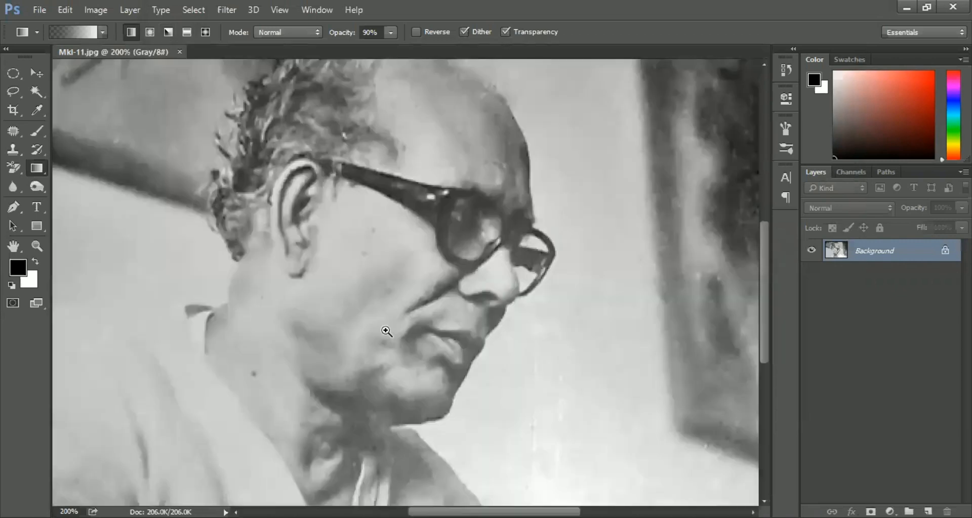
pyautogui.hotkey('ctrl', '-')
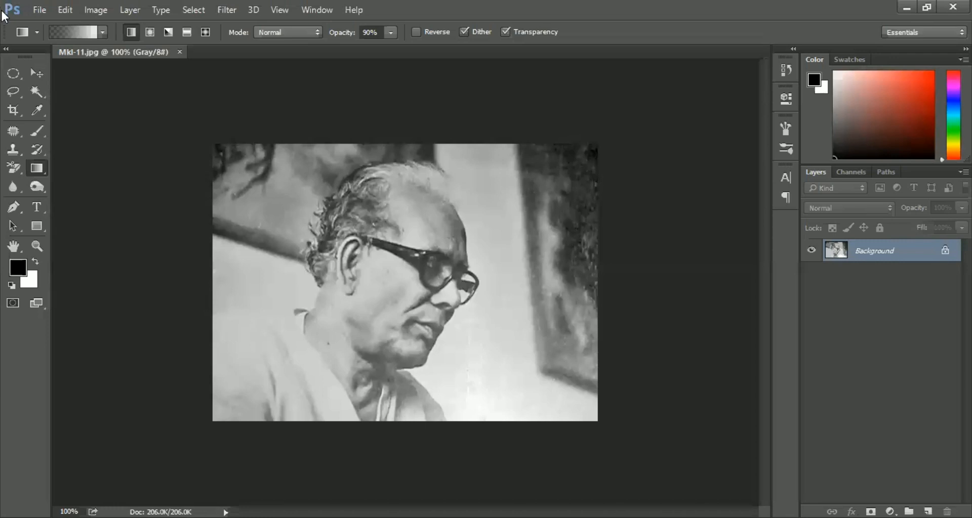
# Convert the grayscale portrait to RGB Color mode.
pyautogui.hotkey('alt', 'i')
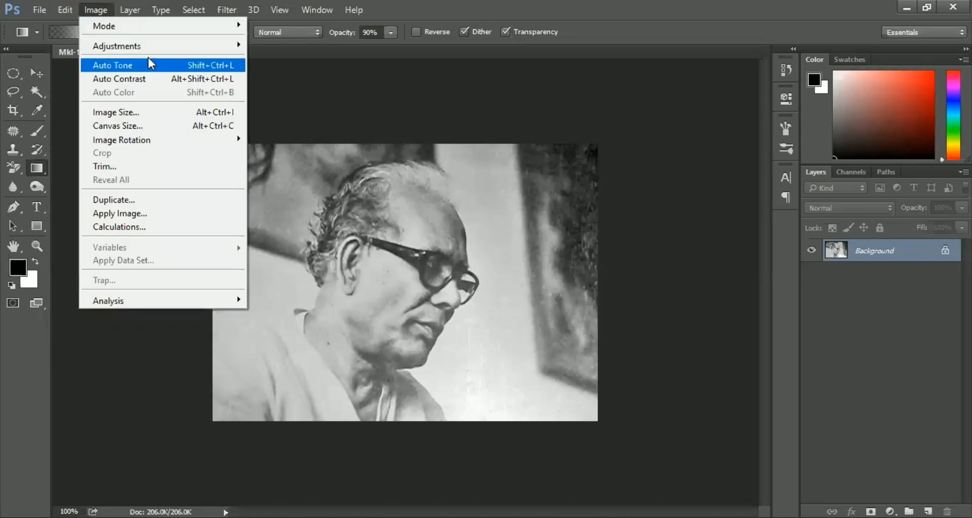
pyautogui.moveTo(152, 53)
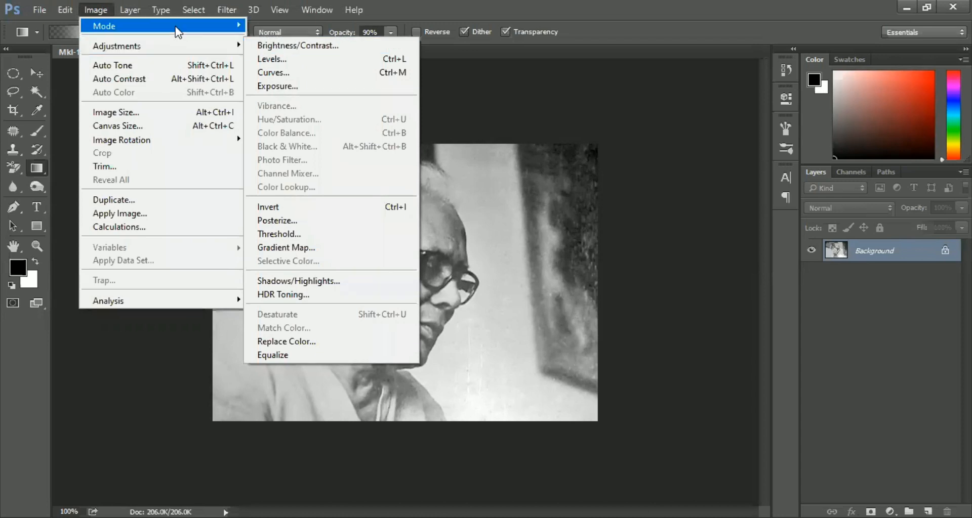
pyautogui.moveTo(177, 29)
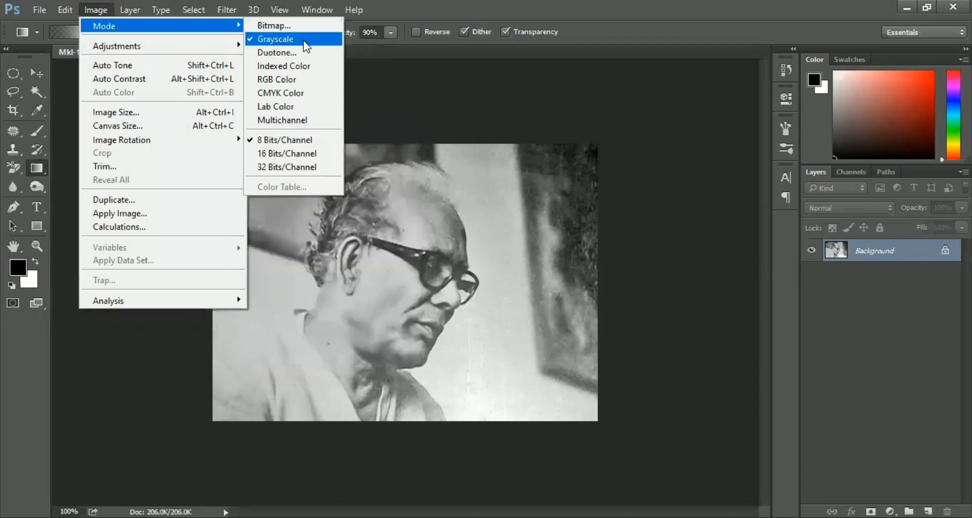
pyautogui.click(289, 82)
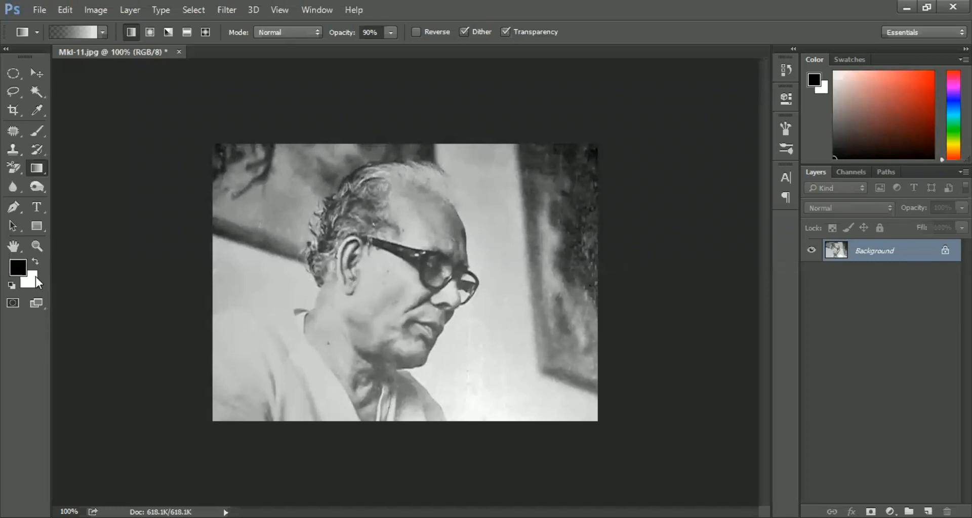
pyautogui.click(23, 272)
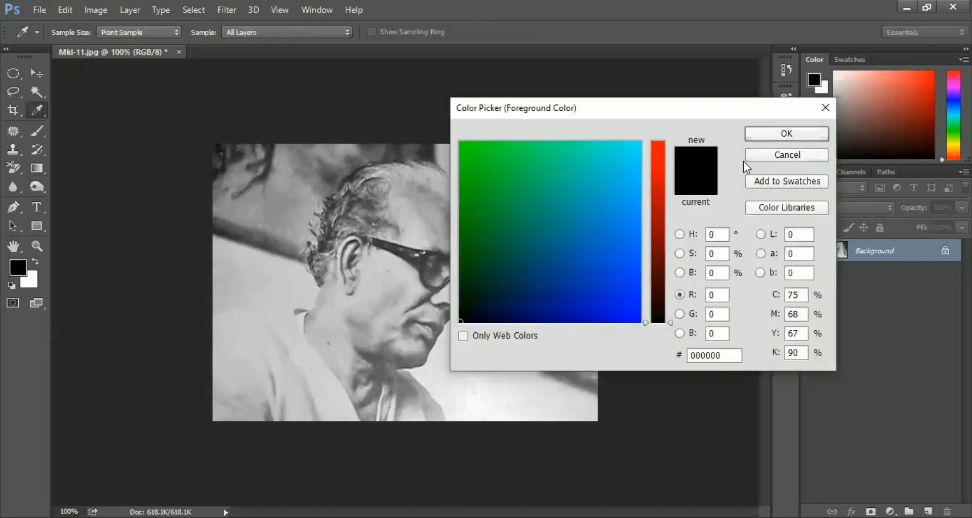
pyautogui.click(774, 155)
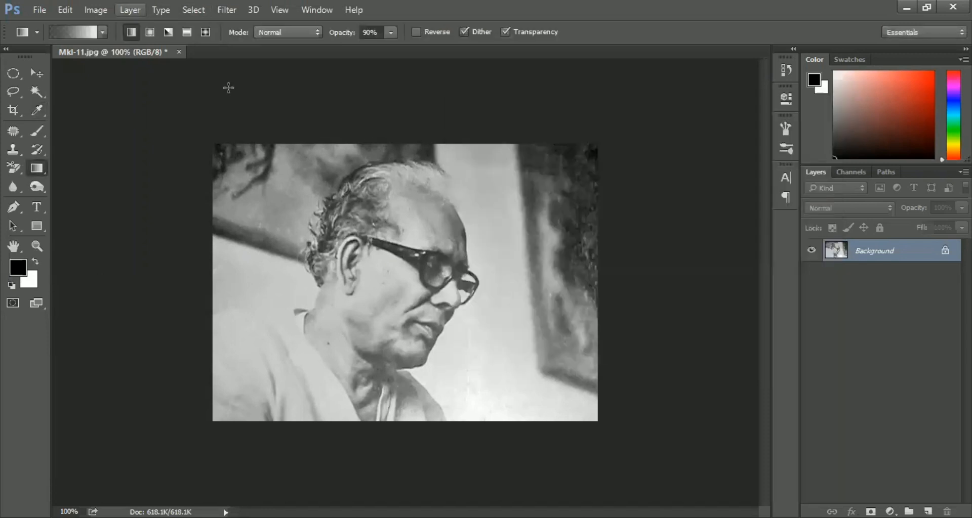
pyautogui.click(95, 9)
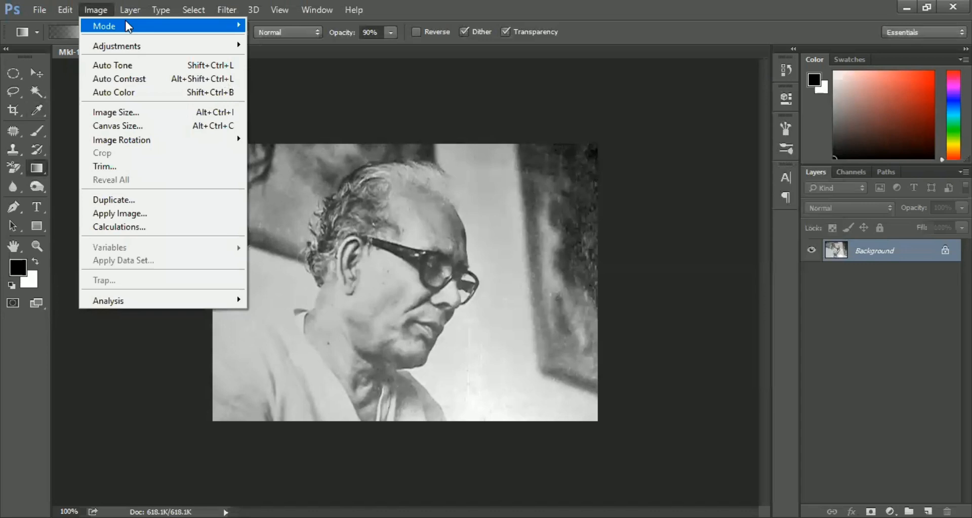
pyautogui.moveTo(127, 24)
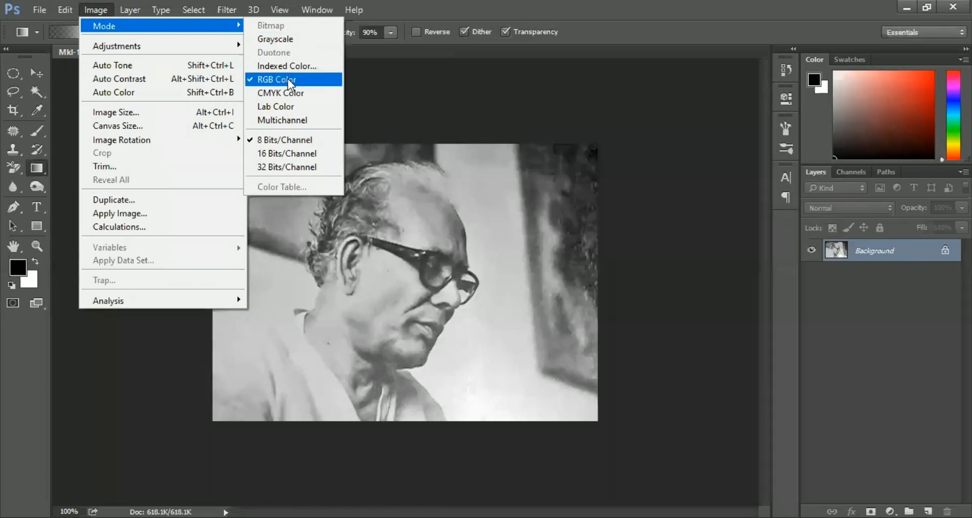
pyautogui.click(340, 79)
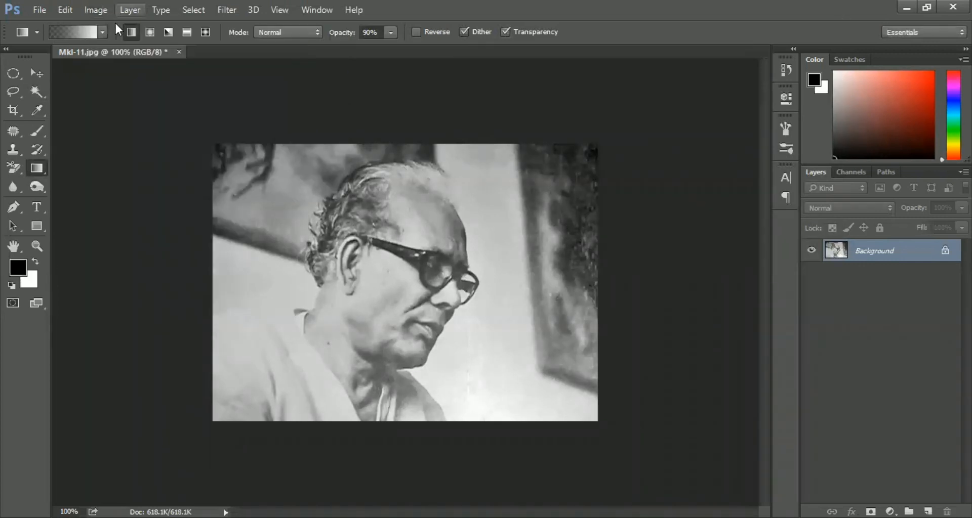
# Apply a Brightness/Contrast adjustment to the portrait with brightness 3 and contrast -8.
pyautogui.click(96, 10)
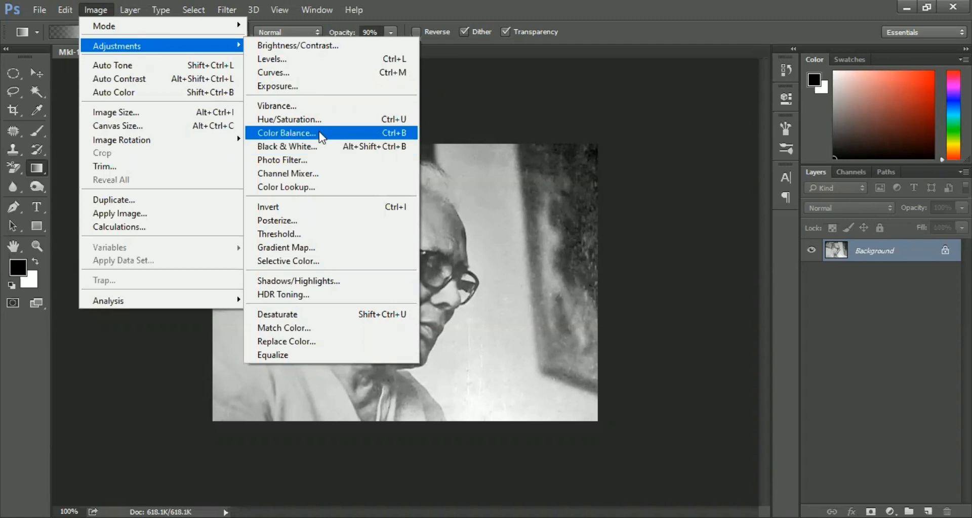
pyautogui.click(299, 46)
pyautogui.moveTo(469, 143); pyautogui.dragTo(678, 139)
pyautogui.moveTo(664, 175); pyautogui.dragTo(665, 177)
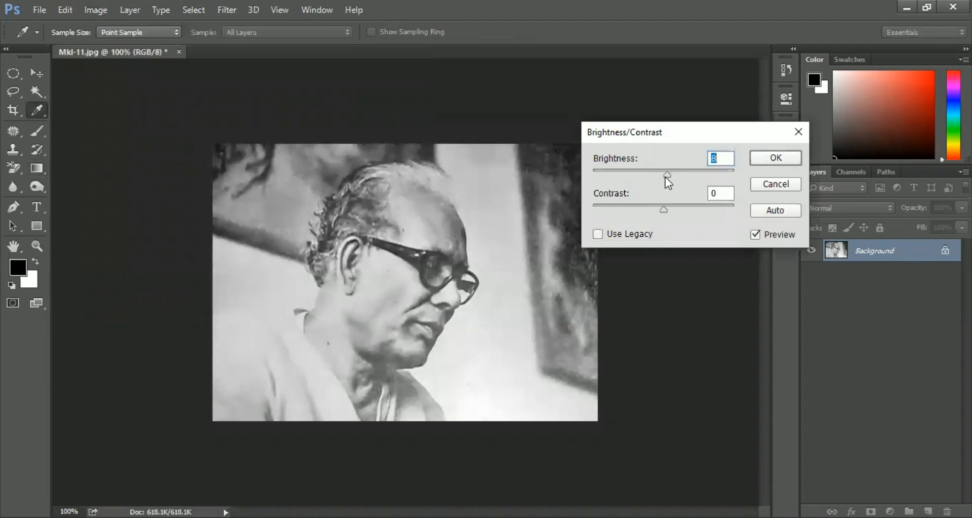
pyautogui.moveTo(662, 212); pyautogui.dragTo(651, 208)
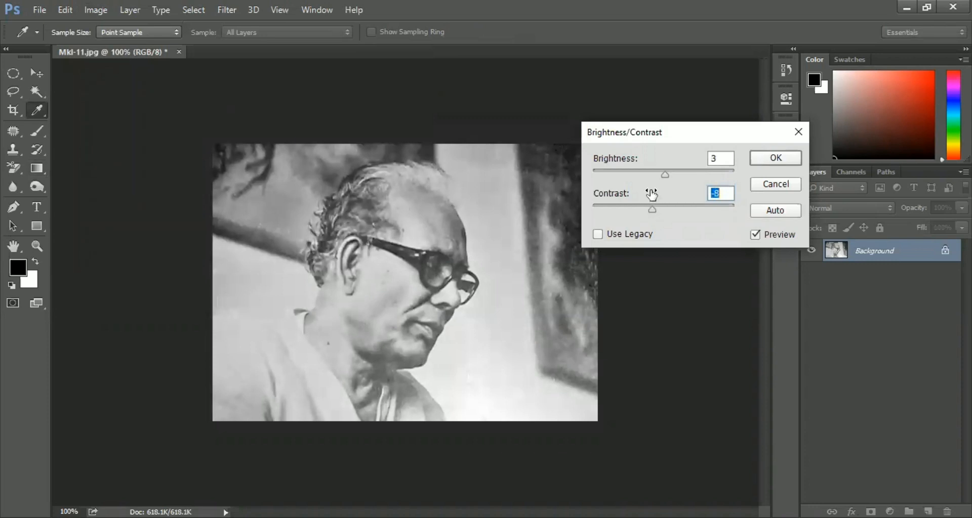
pyautogui.press('Return')
pyautogui.press('g')
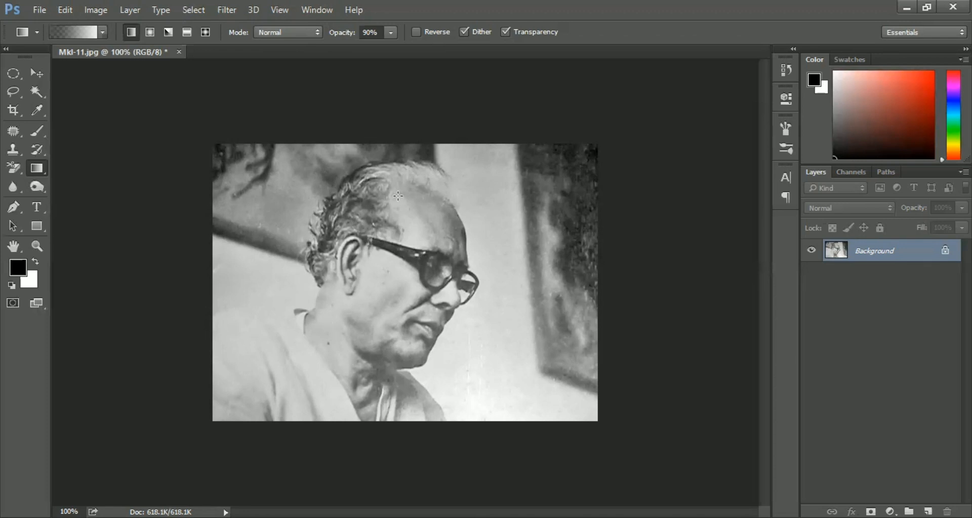
# Outline the man's neck, ear and lower face below the glasses with the Lasso tool.
pyautogui.hotkey('ctrl', 'space')
pyautogui.keyDown('ctrl'); pyautogui.click(381, 351); pyautogui.keyUp('ctrl')
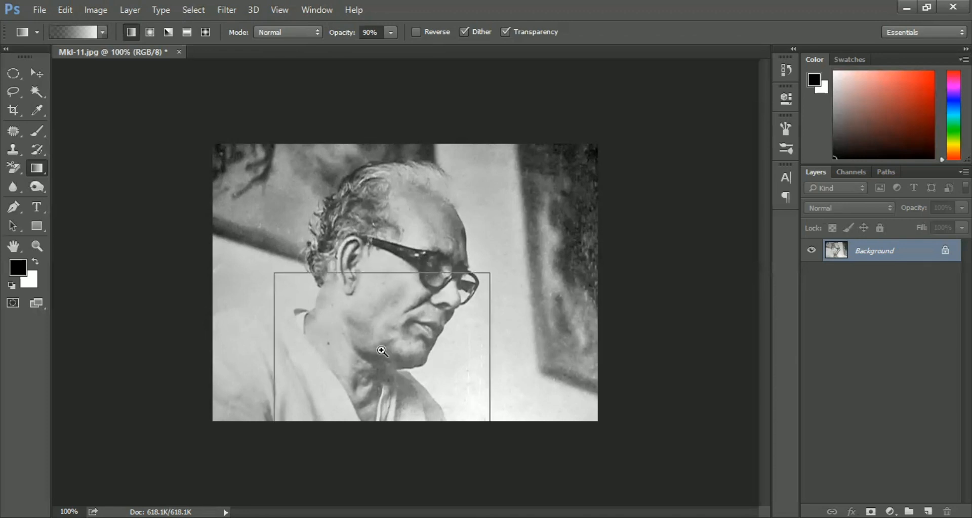
pyautogui.moveTo(411, 251); pyautogui.dragTo(381, 235)
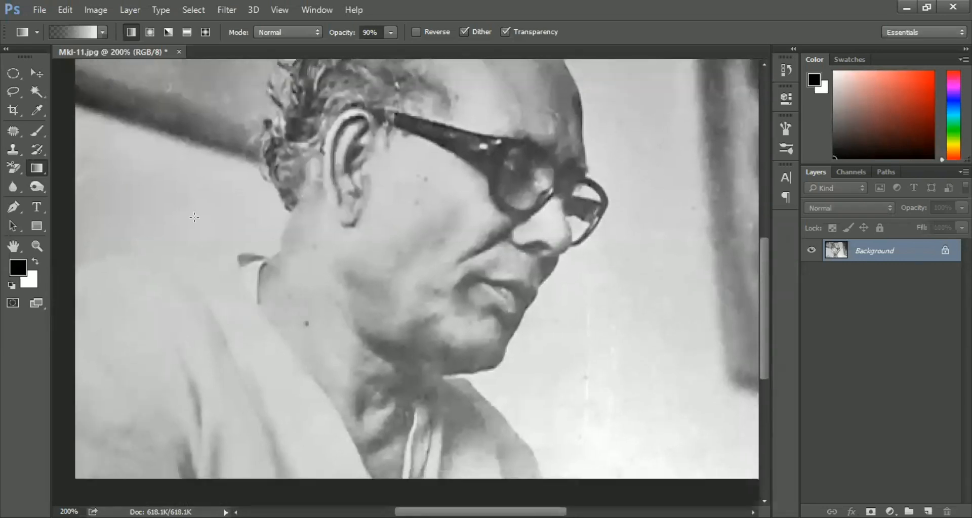
pyautogui.click(11, 91)
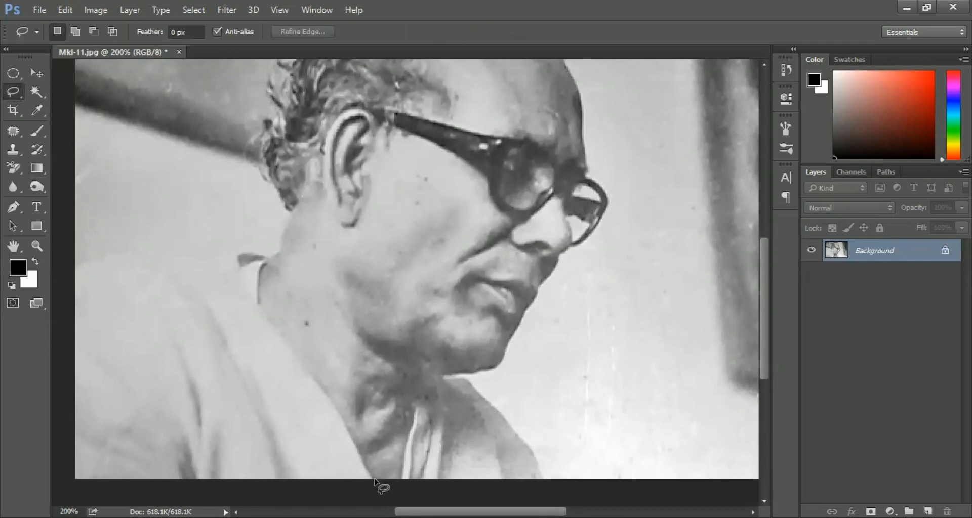
pyautogui.moveTo(364, 465)
pyautogui.mouseDown()
pyautogui.moveTo(255, 294)
pyautogui.moveTo(307, 172)
pyautogui.moveTo(343, 232)
pyautogui.moveTo(358, 232)
pyautogui.moveTo(334, 215)
pyautogui.moveTo(321, 151)
pyautogui.moveTo(344, 113)
pyautogui.moveTo(367, 113)
pyautogui.moveTo(474, 172)
pyautogui.moveTo(504, 216)
pyautogui.moveTo(531, 223)
pyautogui.moveTo(541, 199)
pyautogui.moveTo(559, 205)
pyautogui.moveTo(577, 248)
pyautogui.moveTo(542, 279)
pyautogui.moveTo(506, 357)
pyautogui.moveTo(432, 389)
pyautogui.moveTo(405, 462)
pyautogui.moveTo(381, 480)
pyautogui.mouseUp()
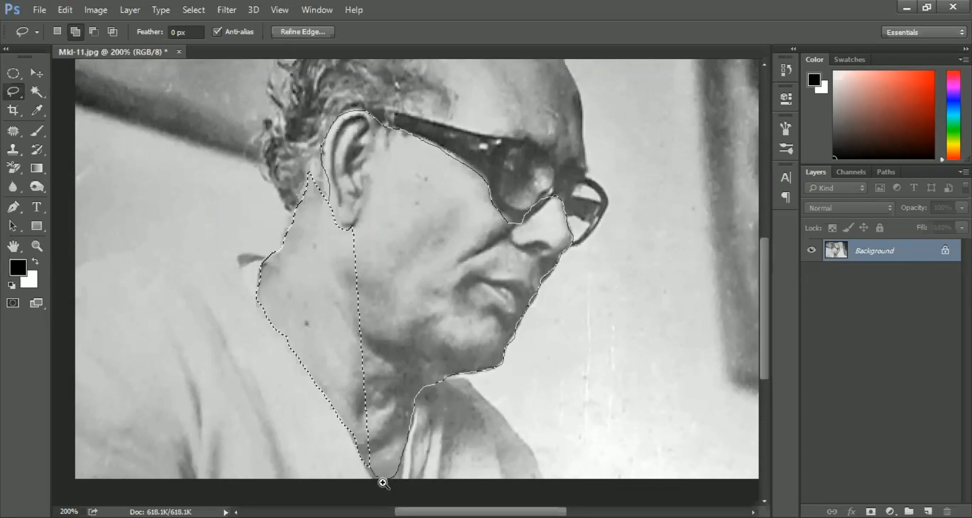
# Extend the selection to fill the base of the neck down to the image edge and along the collar.
pyautogui.keyDown('ctrl'); pyautogui.click(382, 482); pyautogui.keyUp('ctrl')
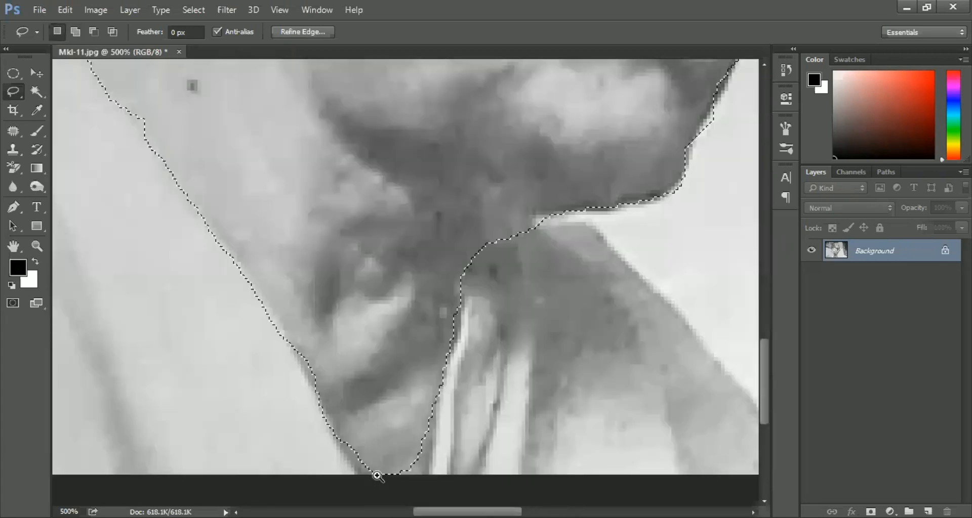
pyautogui.moveTo(302, 322)
pyautogui.mouseDown()
pyautogui.moveTo(316, 225)
pyautogui.moveTo(308, 254)
pyautogui.moveTo(337, 285)
pyautogui.mouseUp()
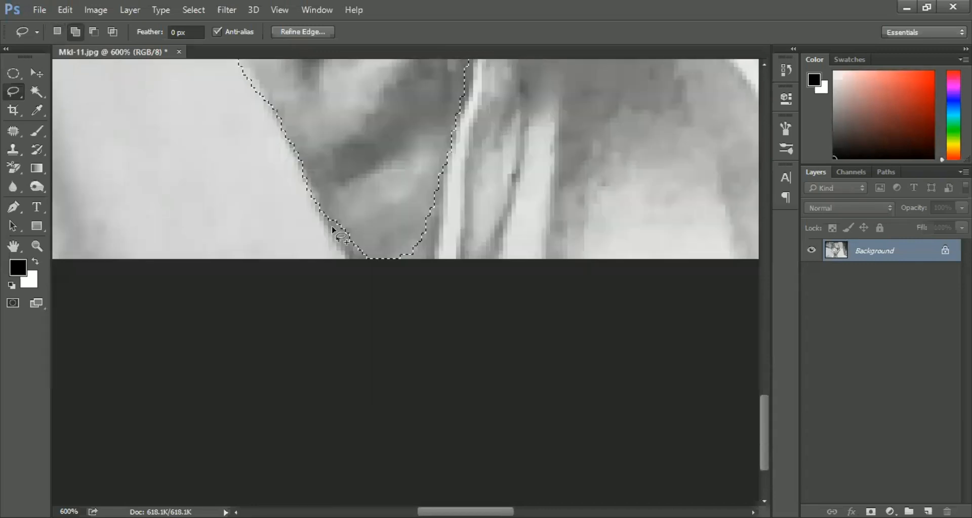
pyautogui.moveTo(320, 198); pyautogui.dragTo(405, 272)
pyautogui.moveTo(435, 264); pyautogui.dragTo(445, 174)
pyautogui.moveTo(453, 135)
pyautogui.mouseDown()
pyautogui.moveTo(452, 112)
pyautogui.moveTo(440, 110)
pyautogui.moveTo(425, 284)
pyautogui.mouseUp()
pyautogui.scroll(3, 456, 207)
pyautogui.moveTo(453, 192)
pyautogui.mouseDown()
pyautogui.moveTo(445, 299)
pyautogui.moveTo(427, 326)
pyautogui.mouseUp()
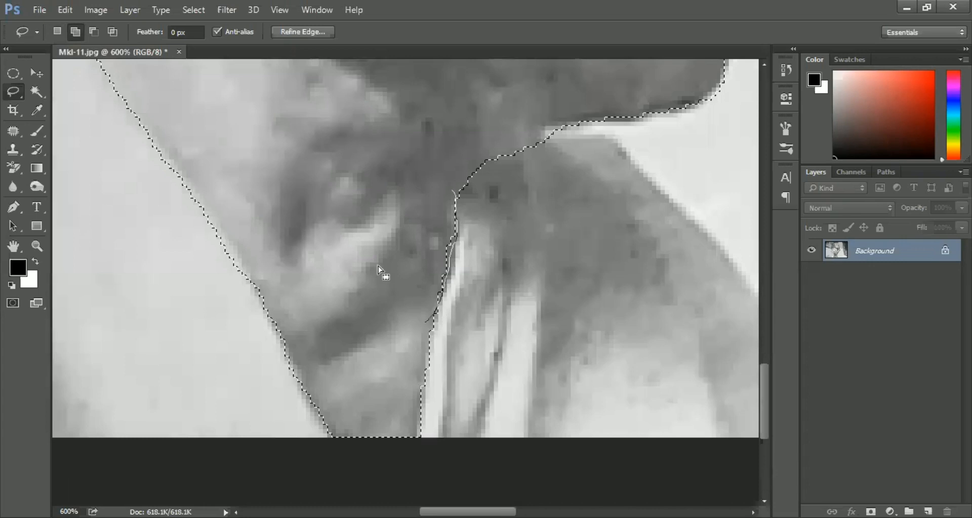
# Subtract the small corner under the chin, where the jaw meets the collar, from the selection.
pyautogui.moveTo(551, 138); pyautogui.dragTo(380, 333)
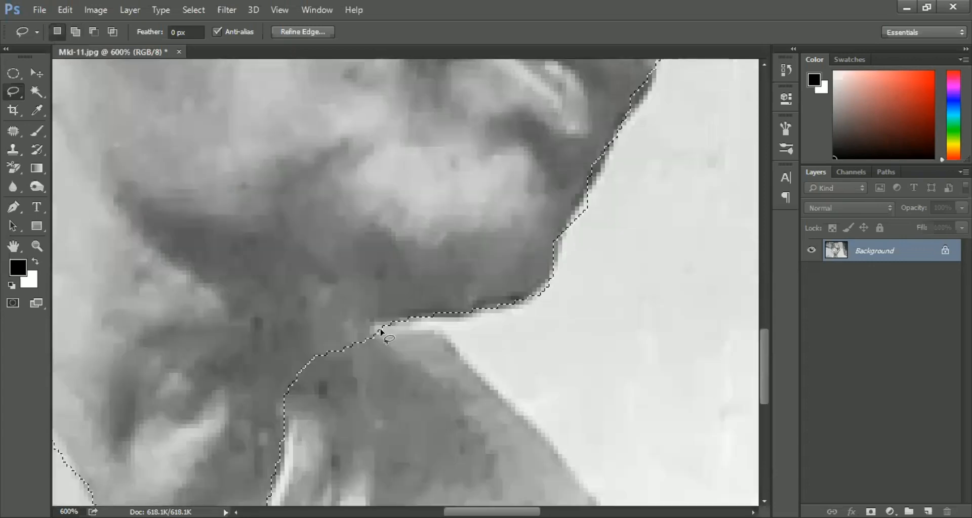
pyautogui.press('alt')
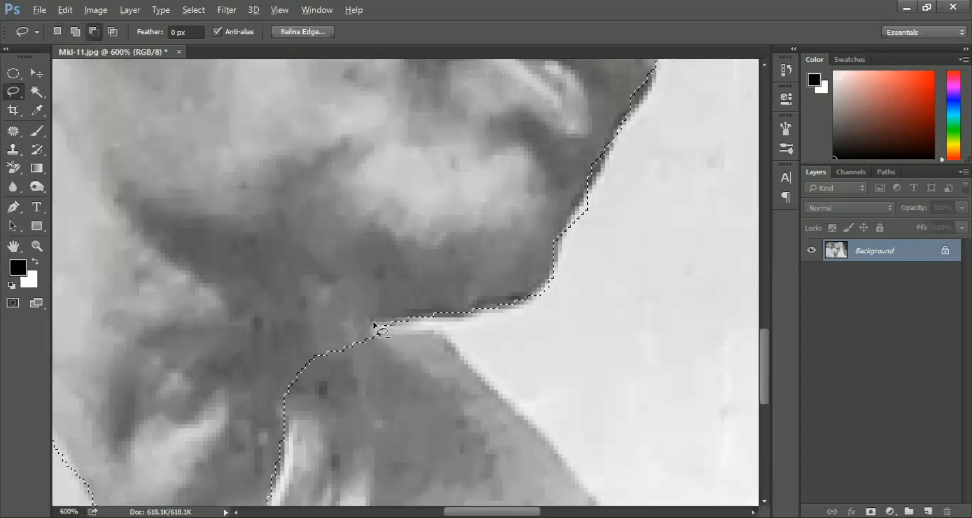
pyautogui.moveTo(370, 328); pyautogui.dragTo(398, 338)
# Add the missing cheek skin along the lower rim of the glasses lens to the selection.
pyautogui.press('space')
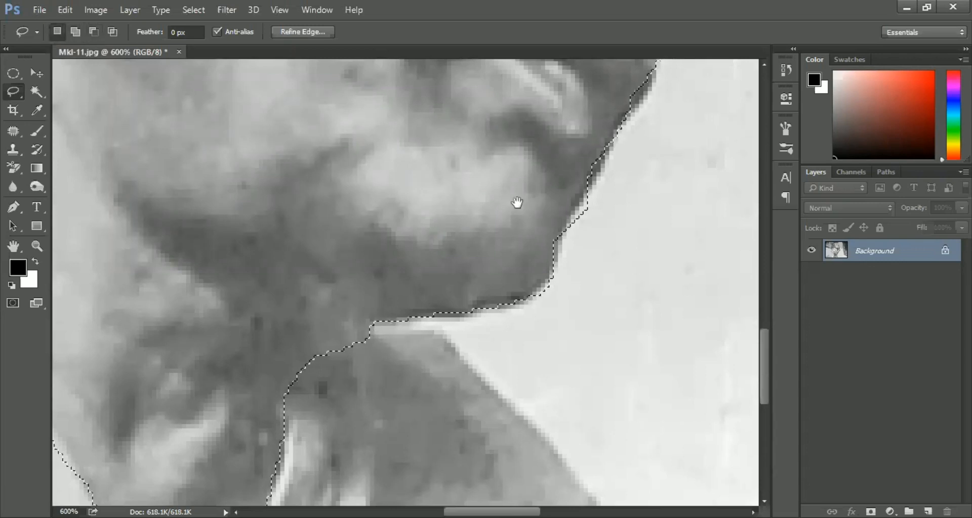
pyautogui.moveTo(565, 212)
pyautogui.mouseDown()
pyautogui.moveTo(355, 371)
pyautogui.moveTo(354, 405)
pyautogui.moveTo(374, 399)
pyautogui.moveTo(389, 313)
pyautogui.mouseUp()
pyautogui.press('space')
pyautogui.moveTo(425, 203)
pyautogui.mouseDown()
pyautogui.moveTo(348, 378)
pyautogui.moveTo(306, 436)
pyautogui.mouseUp()
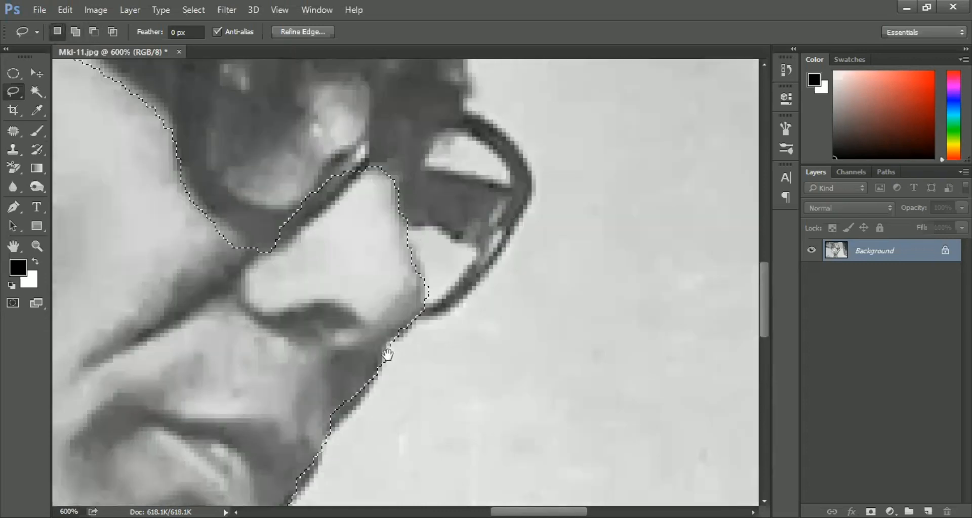
pyautogui.moveTo(447, 329); pyautogui.dragTo(441, 353)
pyautogui.press('space')
pyautogui.moveTo(381, 289); pyautogui.dragTo(553, 386)
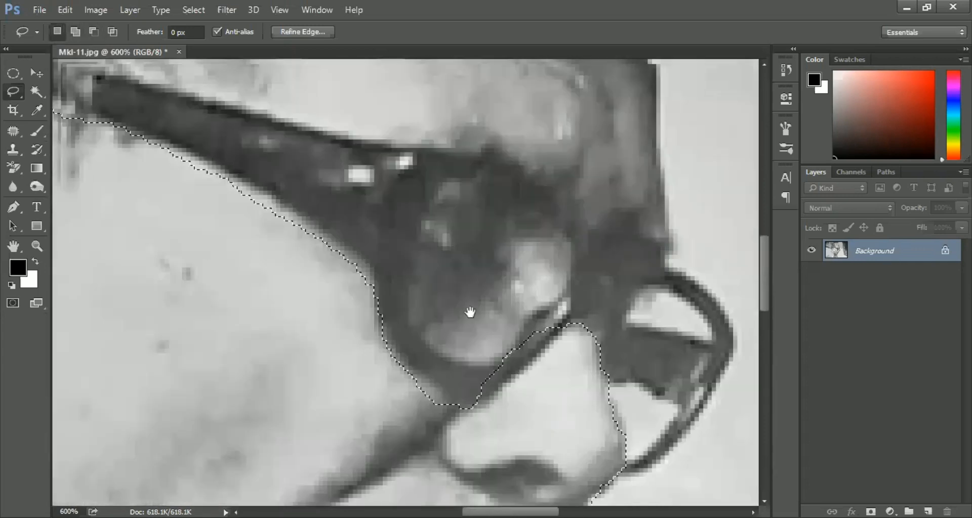
pyautogui.press('shift')
pyautogui.moveTo(396, 340)
pyautogui.mouseDown()
pyautogui.moveTo(481, 427)
pyautogui.moveTo(446, 431)
pyautogui.mouseUp()
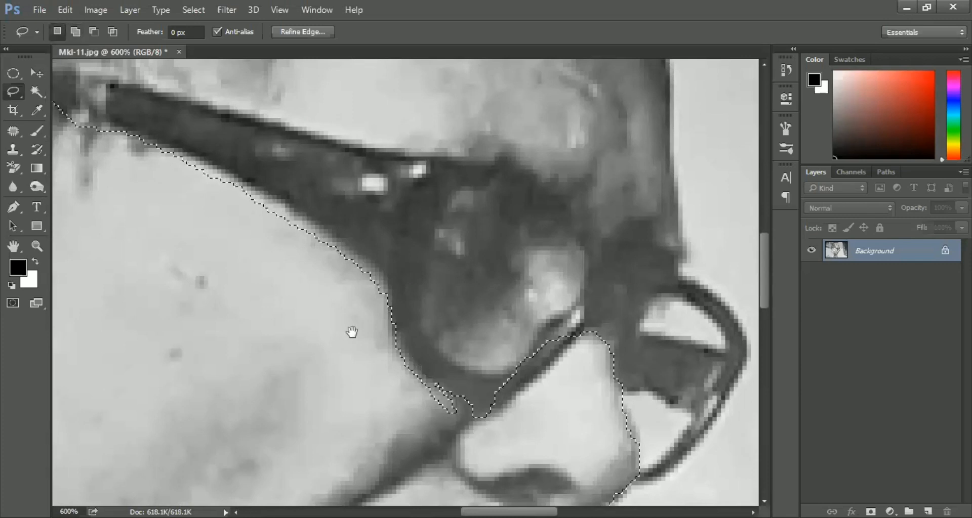
pyautogui.press('shift')
pyautogui.moveTo(403, 367)
pyautogui.mouseDown()
pyautogui.moveTo(463, 420)
pyautogui.moveTo(389, 381)
pyautogui.mouseUp()
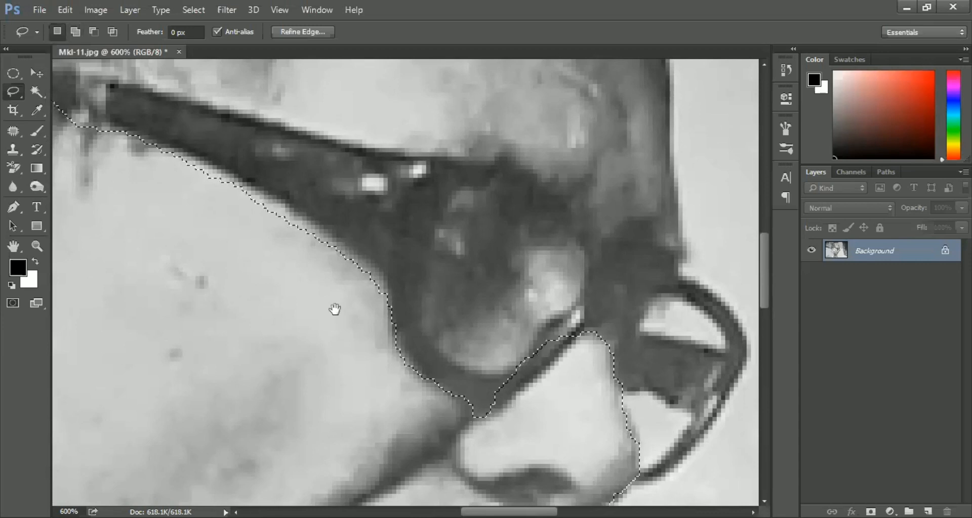
# Subtract the dark glasses rim beside the nose from the face selection.
pyautogui.press('alt')
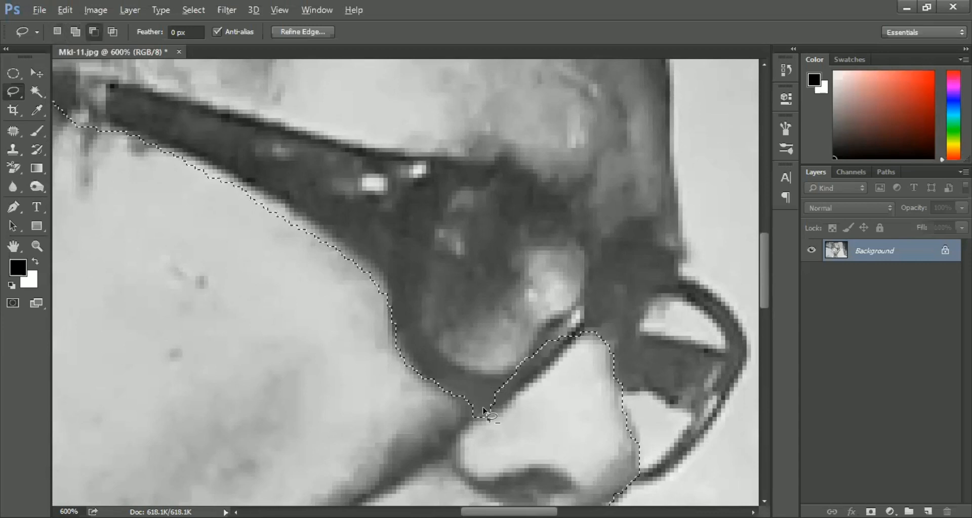
pyautogui.moveTo(576, 311); pyautogui.dragTo(490, 350)
pyautogui.moveTo(484, 407)
pyautogui.mouseDown()
pyautogui.moveTo(504, 410)
pyautogui.moveTo(593, 331)
pyautogui.moveTo(546, 312)
pyautogui.mouseUp()
# Add the back edge of the ear and the skin gap behind it to the selection.
pyautogui.moveTo(436, 311)
pyautogui.mouseDown()
pyautogui.moveTo(699, 412)
pyautogui.moveTo(635, 414)
pyautogui.moveTo(607, 370)
pyautogui.moveTo(545, 331)
pyautogui.mouseUp()
pyautogui.moveTo(454, 287)
pyautogui.mouseDown()
pyautogui.moveTo(433, 297)
pyautogui.moveTo(438, 282)
pyautogui.moveTo(480, 293)
pyautogui.moveTo(563, 344)
pyautogui.mouseUp()
pyautogui.moveTo(370, 401); pyautogui.dragTo(429, 310)
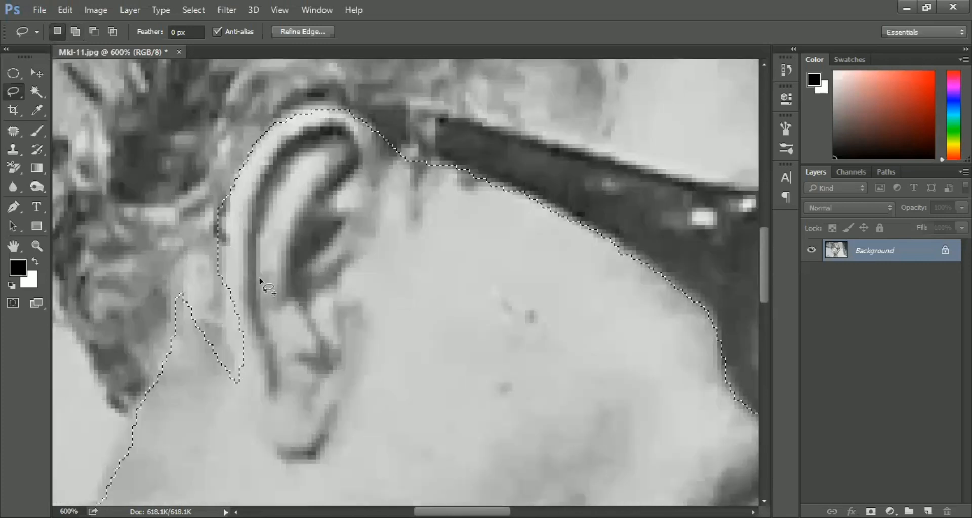
pyautogui.moveTo(237, 240)
pyautogui.mouseDown()
pyautogui.moveTo(210, 261)
pyautogui.moveTo(206, 317)
pyautogui.moveTo(255, 370)
pyautogui.mouseUp()
pyautogui.moveTo(248, 405); pyautogui.dragTo(255, 370)
pyautogui.moveTo(229, 280); pyautogui.dragTo(255, 278)
# Smooth the selection edge along the back of the neck by adding the notch beside the collar.
pyautogui.moveTo(382, 438); pyautogui.dragTo(387, 208)
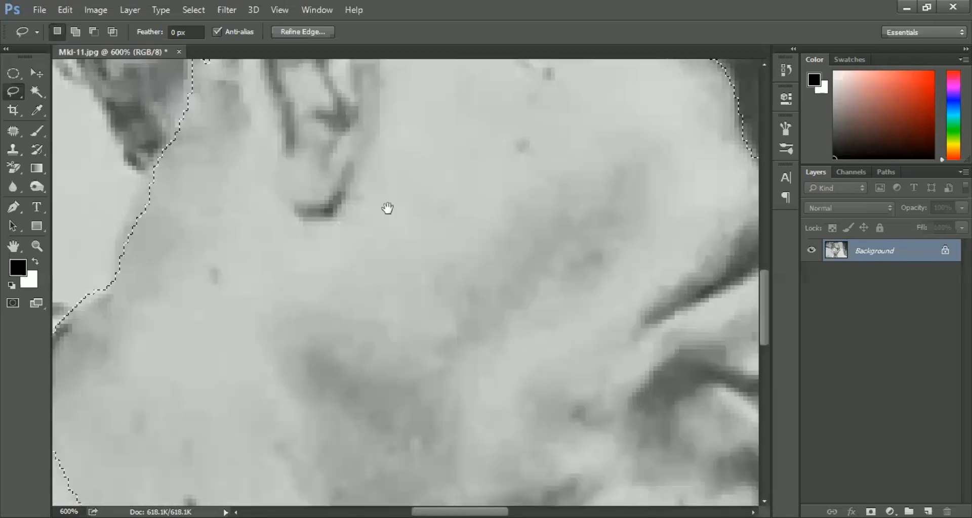
pyautogui.moveTo(411, 274); pyautogui.dragTo(540, 89)
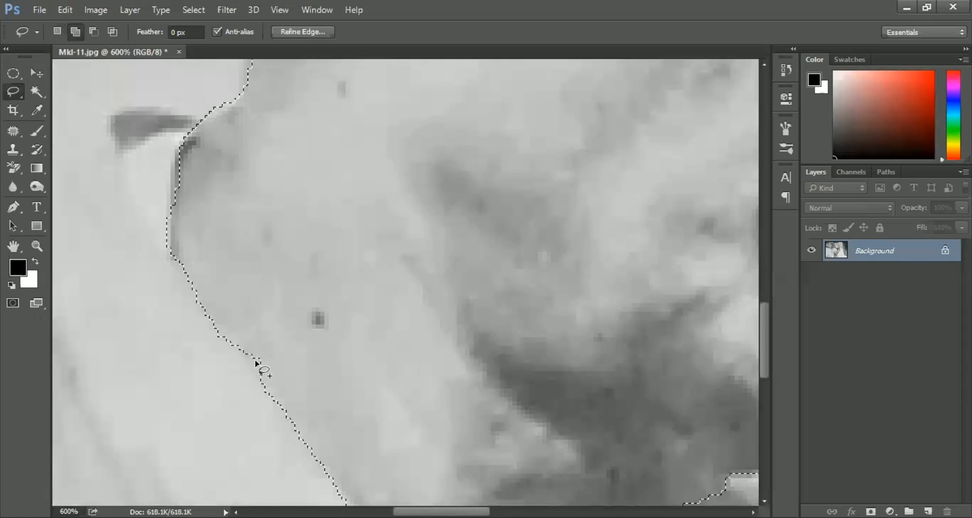
pyautogui.moveTo(242, 353)
pyautogui.mouseDown()
pyautogui.moveTo(260, 374)
pyautogui.moveTo(289, 322)
pyautogui.mouseUp()
pyautogui.moveTo(264, 208)
pyautogui.mouseDown()
pyautogui.moveTo(274, 300)
pyautogui.moveTo(264, 329)
pyautogui.mouseUp()
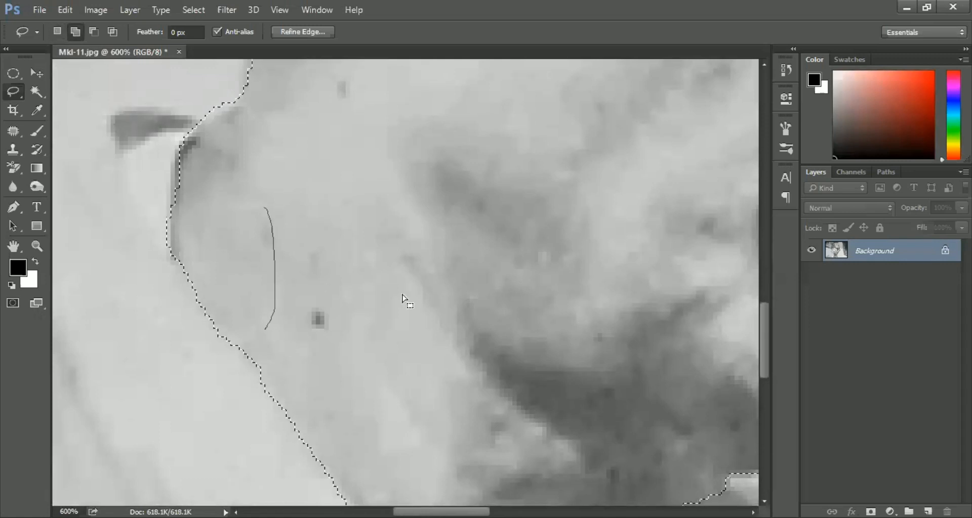
pyautogui.keyDown('alt'); pyautogui.click(499, 354); pyautogui.keyUp('alt')
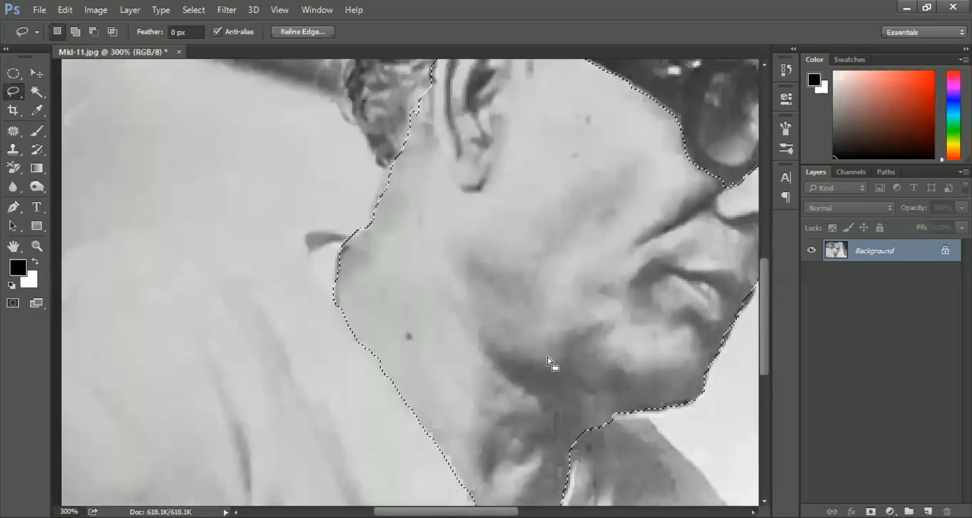
# Add the forehead and bare scalp above the glasses to the skin selection with the Lasso, following the frame and hairline.
pyautogui.moveTo(596, 232); pyautogui.dragTo(374, 318)
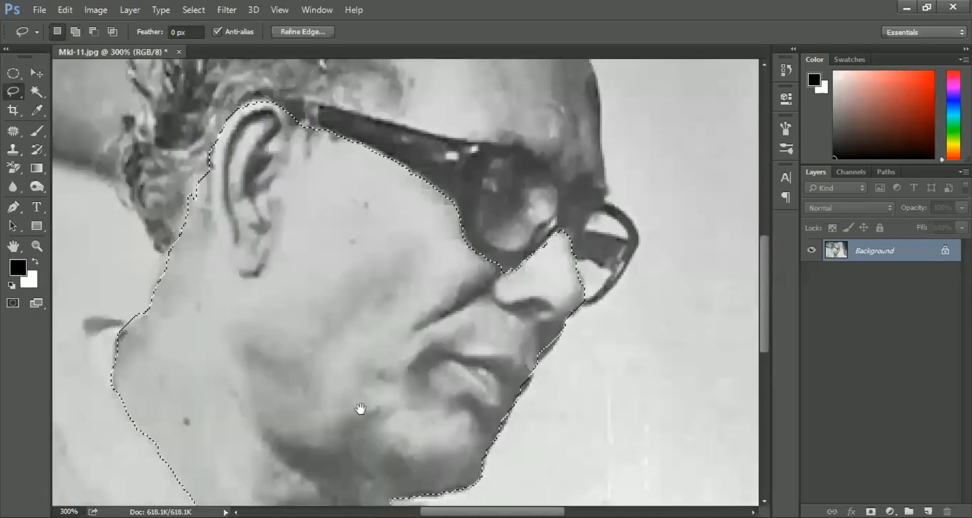
pyautogui.moveTo(472, 169); pyautogui.dragTo(421, 375)
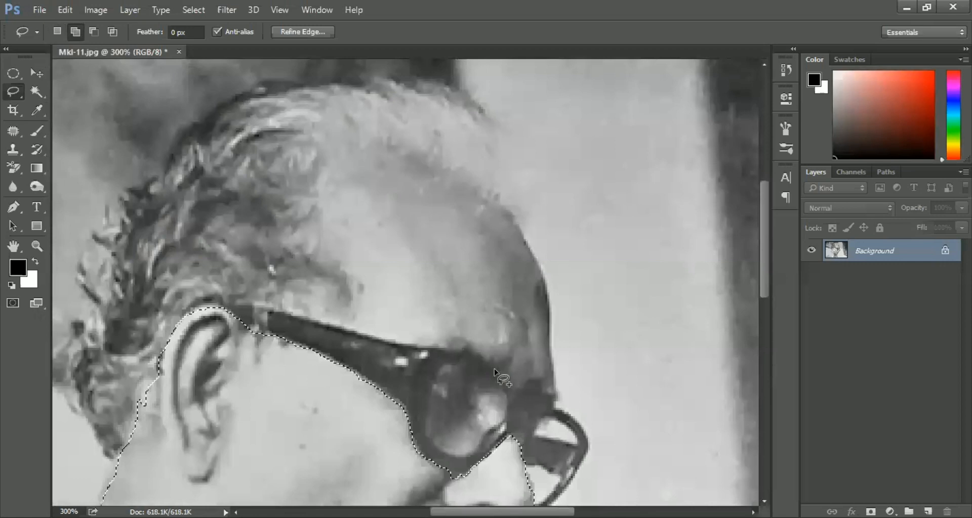
pyautogui.moveTo(495, 368)
pyautogui.mouseDown()
pyautogui.moveTo(457, 348)
pyautogui.moveTo(406, 347)
pyautogui.moveTo(349, 325)
pyautogui.mouseUp()
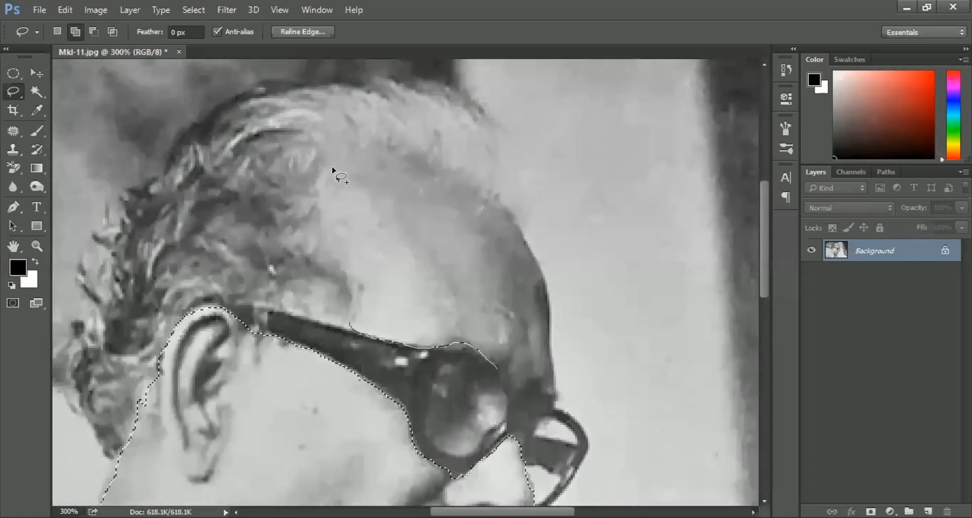
pyautogui.moveTo(361, 150)
pyautogui.mouseDown()
pyautogui.moveTo(485, 197)
pyautogui.moveTo(529, 249)
pyautogui.moveTo(547, 299)
pyautogui.moveTo(555, 405)
pyautogui.moveTo(500, 372)
pyautogui.moveTo(512, 237)
pyautogui.moveTo(486, 187)
pyautogui.mouseUp()
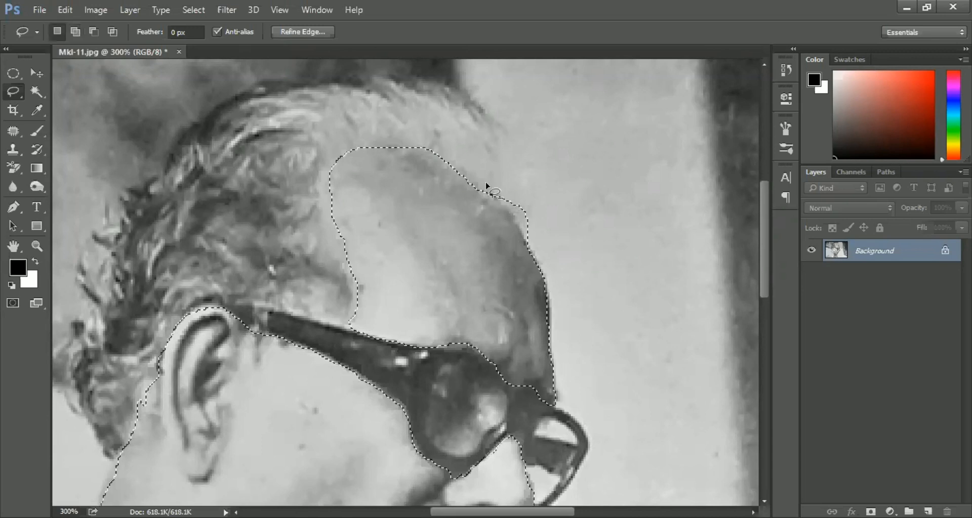
# Refine the forehead selection by trimming the background beyond its front edge and adding the missed skin along the hairline.
pyautogui.moveTo(517, 225)
pyautogui.mouseDown()
pyautogui.moveTo(530, 247)
pyautogui.moveTo(537, 162)
pyautogui.moveTo(477, 183)
pyautogui.mouseUp()
pyautogui.press('alt')
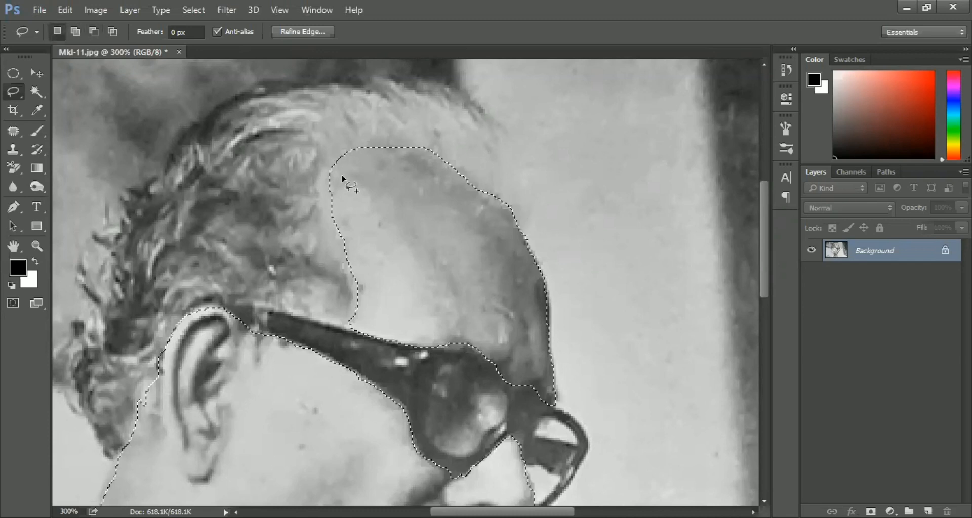
pyautogui.moveTo(342, 168)
pyautogui.mouseDown()
pyautogui.moveTo(320, 177)
pyautogui.moveTo(321, 234)
pyautogui.moveTo(354, 291)
pyautogui.moveTo(356, 331)
pyautogui.moveTo(381, 327)
pyautogui.moveTo(428, 273)
pyautogui.mouseUp()
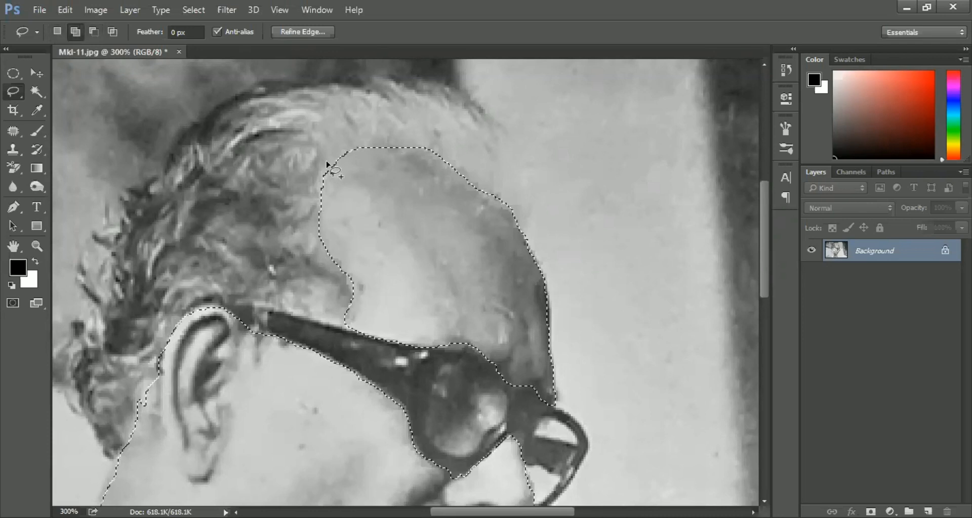
pyautogui.moveTo(391, 143)
pyautogui.mouseDown()
pyautogui.moveTo(422, 149)
pyautogui.moveTo(440, 167)
pyautogui.mouseUp()
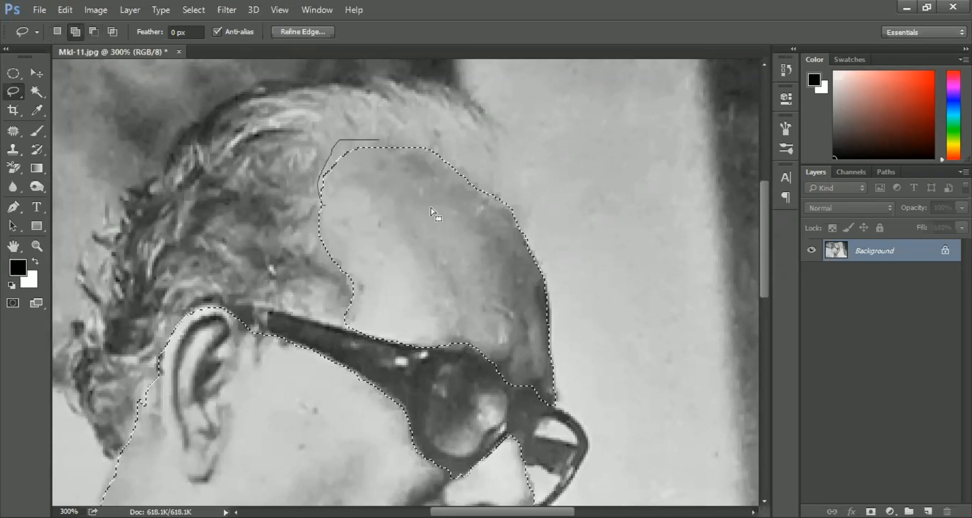
pyautogui.keyDown('alt'); pyautogui.click(474, 308); pyautogui.keyUp('alt')
pyautogui.hotkey('ctrl', '-')
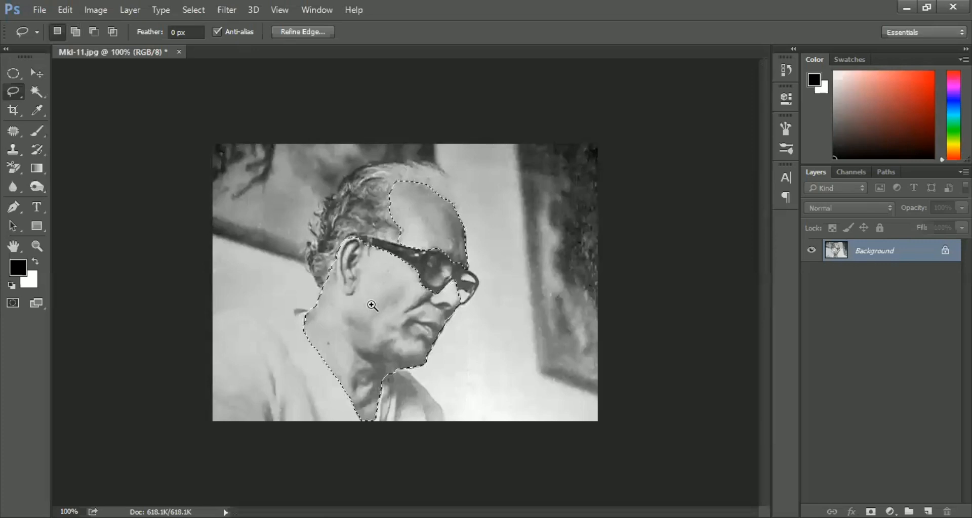
pyautogui.scroll(1, 372, 307)
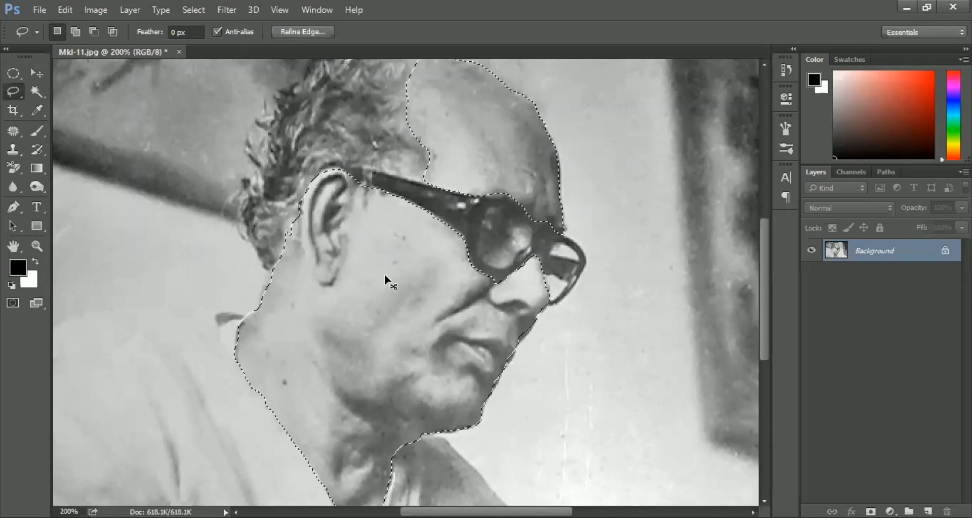
# Create a new empty layer above the background.
pyautogui.hotkey('ctrl', 'shift', 'n')
pyautogui.press('Return')
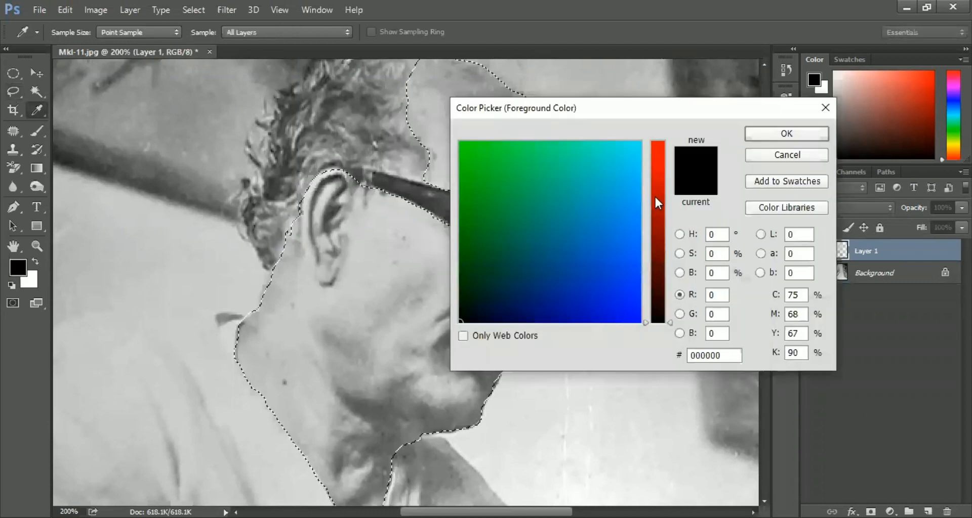
pyautogui.click(654, 195)
pyautogui.click(573, 211)
pyautogui.click(541, 216)
pyautogui.click(496, 216)
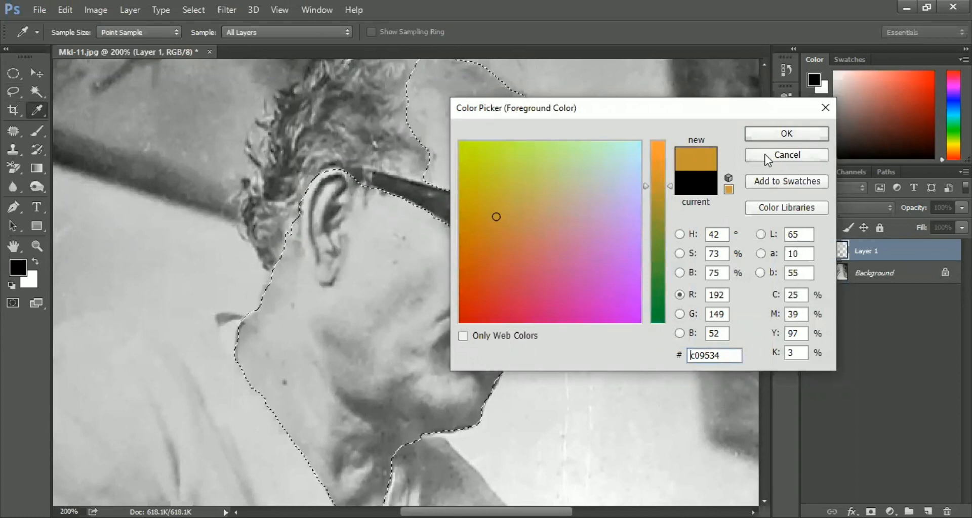
# Set the foreground colour to the orange skin tone f66525.
pyautogui.moveTo(726, 355); pyautogui.dragTo(693, 363)
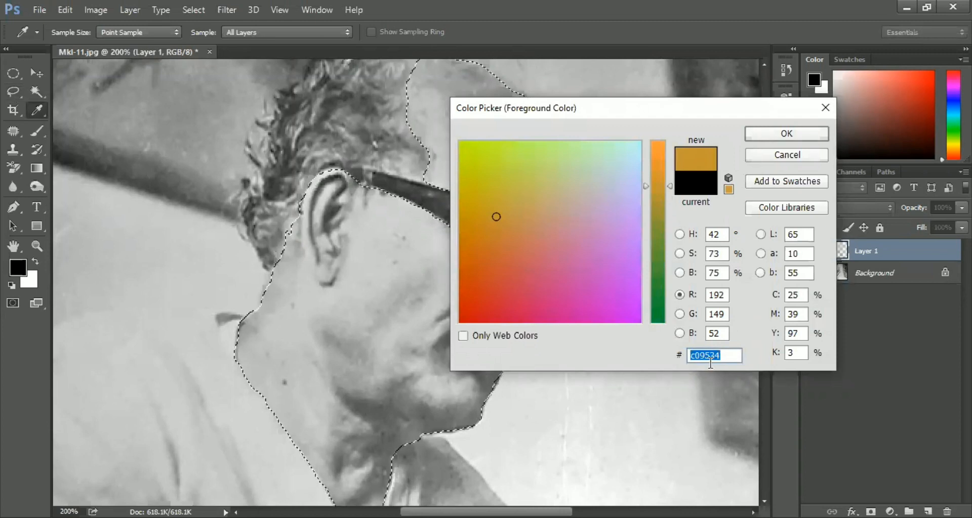
pyautogui.write('f6')
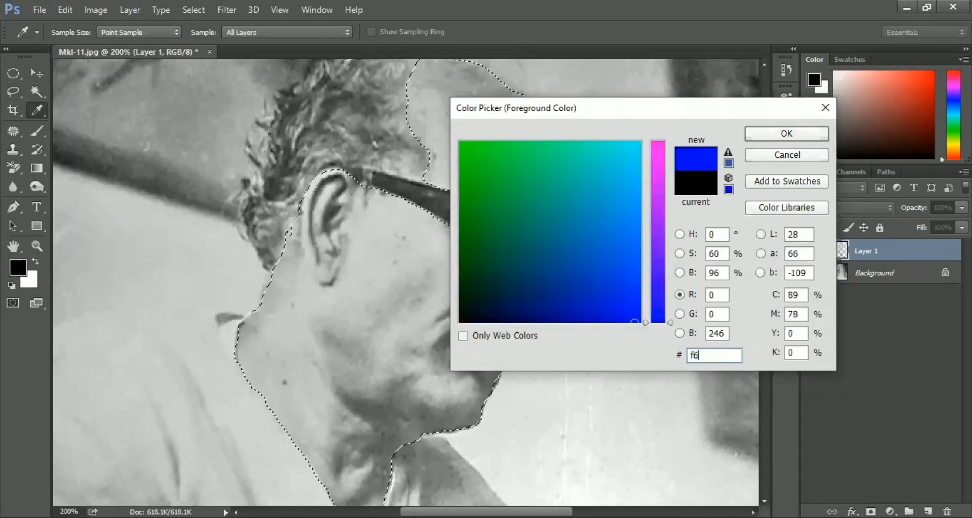
pyautogui.write('6525')
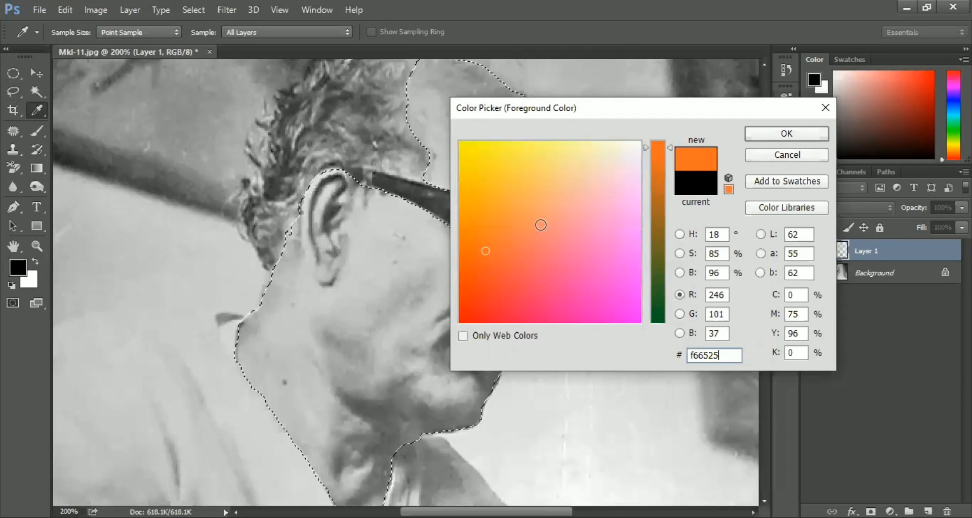
pyautogui.click(775, 136)
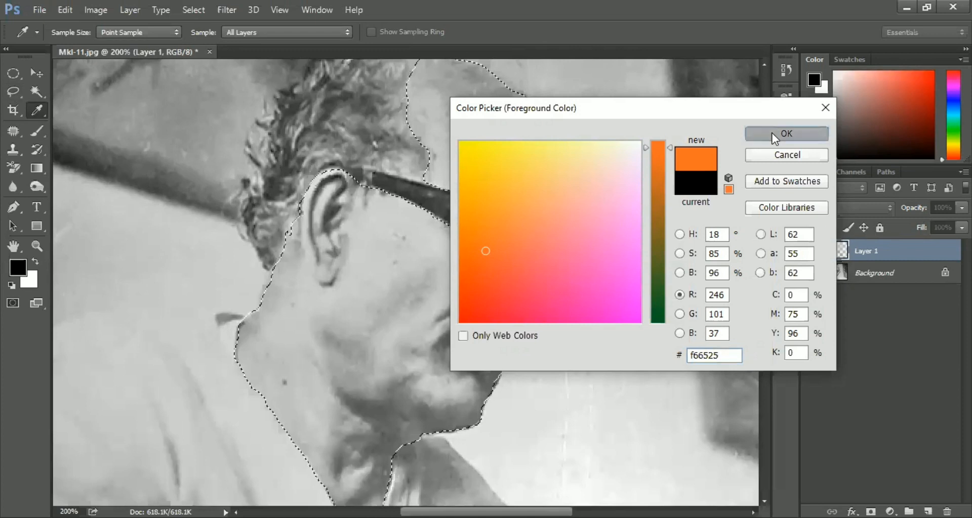
pyautogui.press('l')
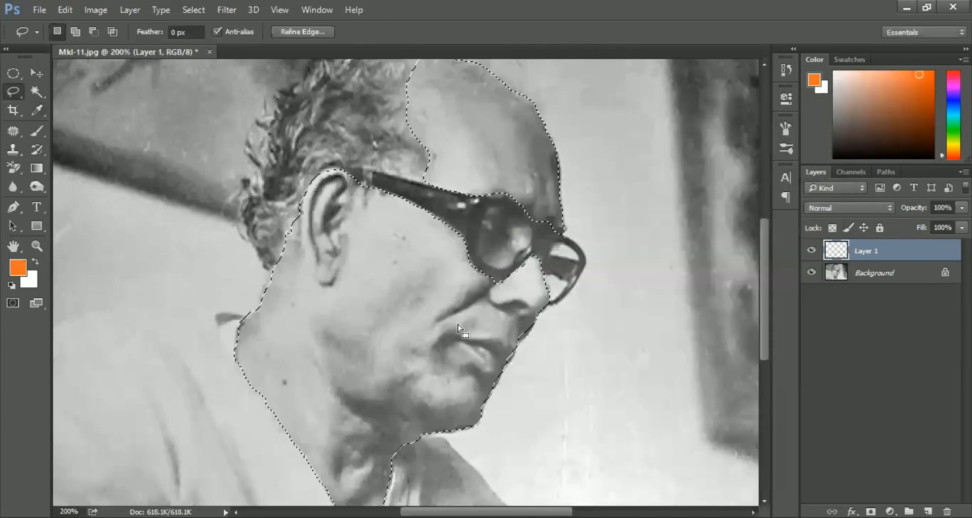
# Set the blending mode of the new empty layer to Soft Light.
pyautogui.scroll(-2, 463, 312)
pyautogui.scroll(2, 207, 322)
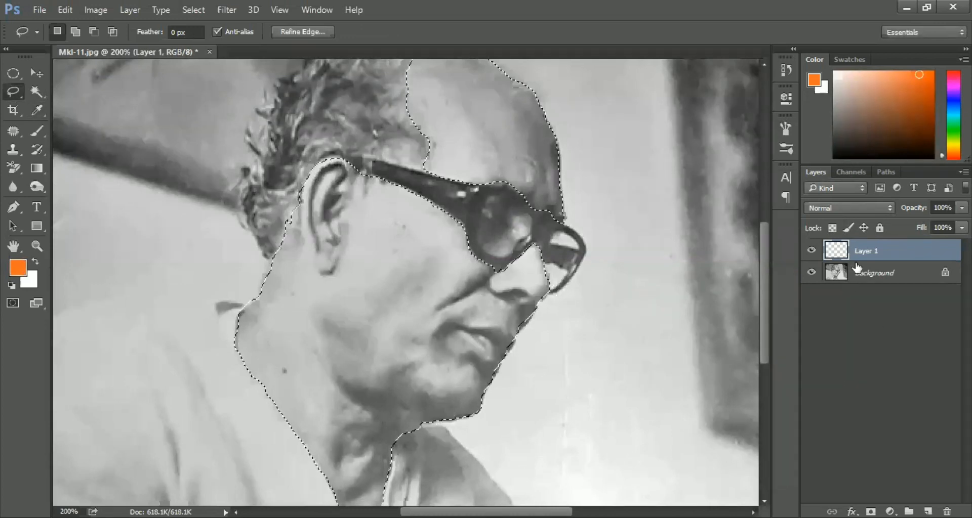
pyautogui.scroll(2, 478, 336)
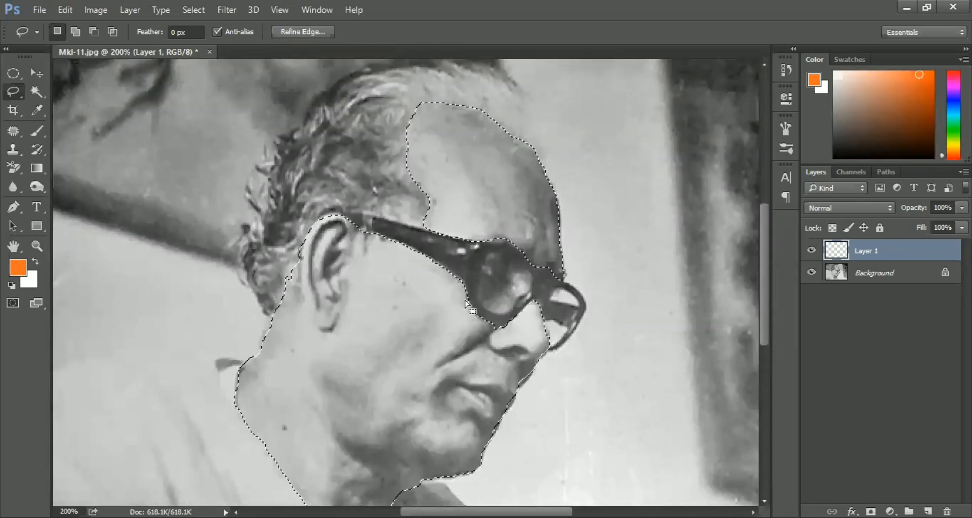
pyautogui.scroll(-1, 465, 303)
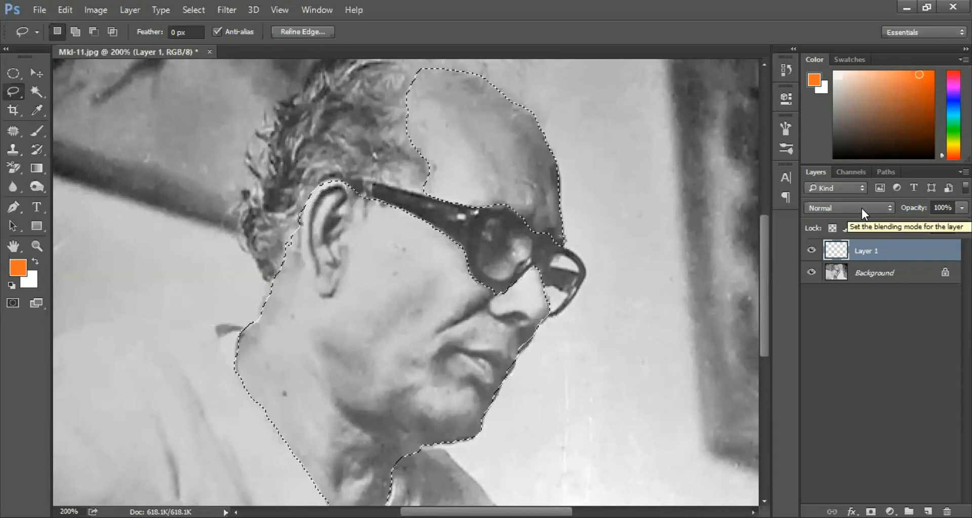
pyautogui.click(879, 209)
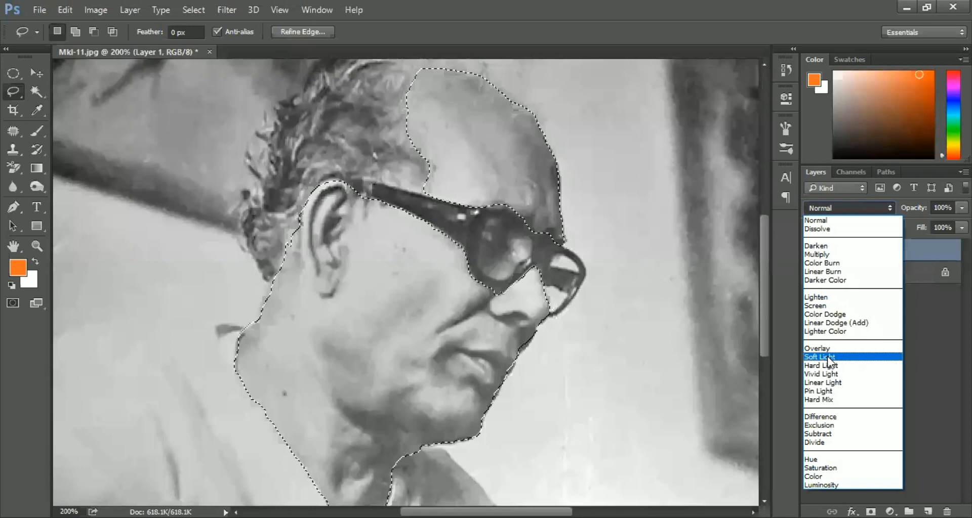
pyautogui.click(828, 357)
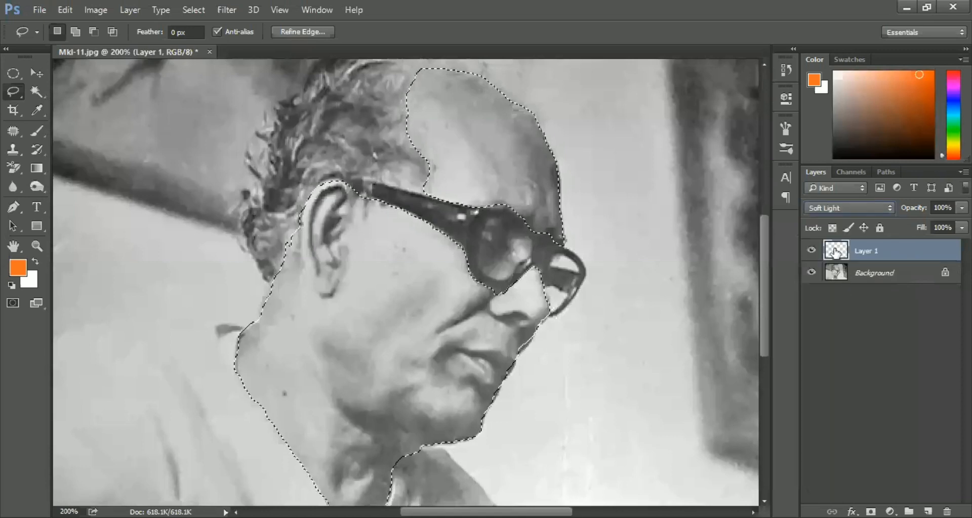
# Set up the Brush with 50% opacity and a 32 px tip size.
pyautogui.click(35, 135)
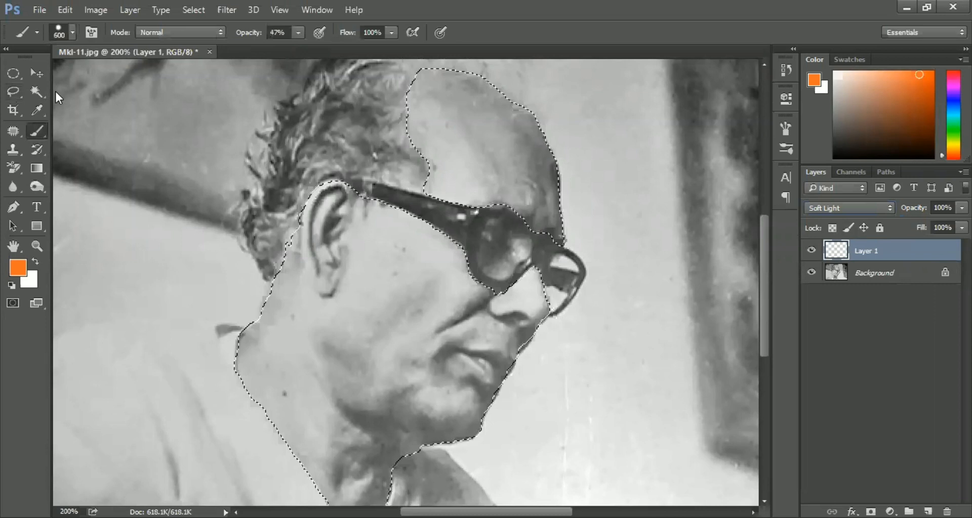
pyautogui.press('Return')
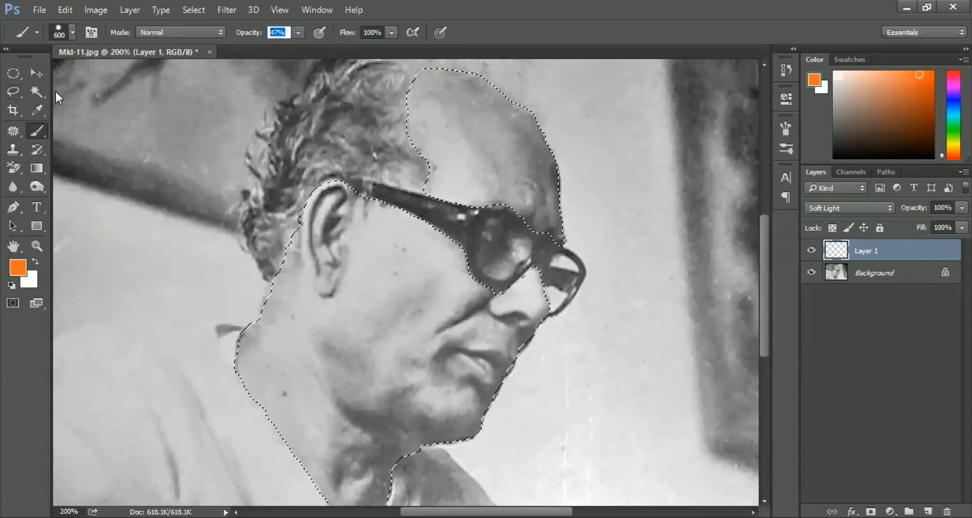
pyautogui.write('50')
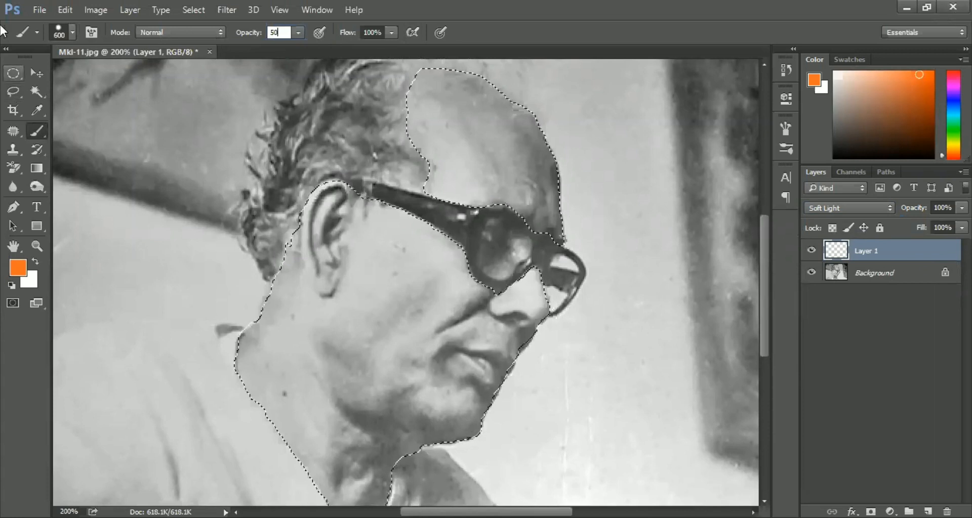
pyautogui.click(72, 32)
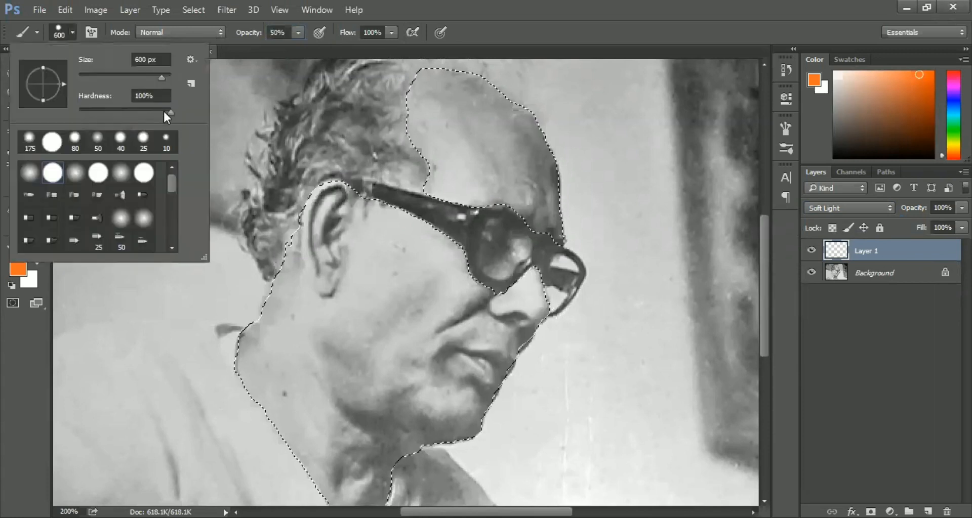
pyautogui.click(92, 74)
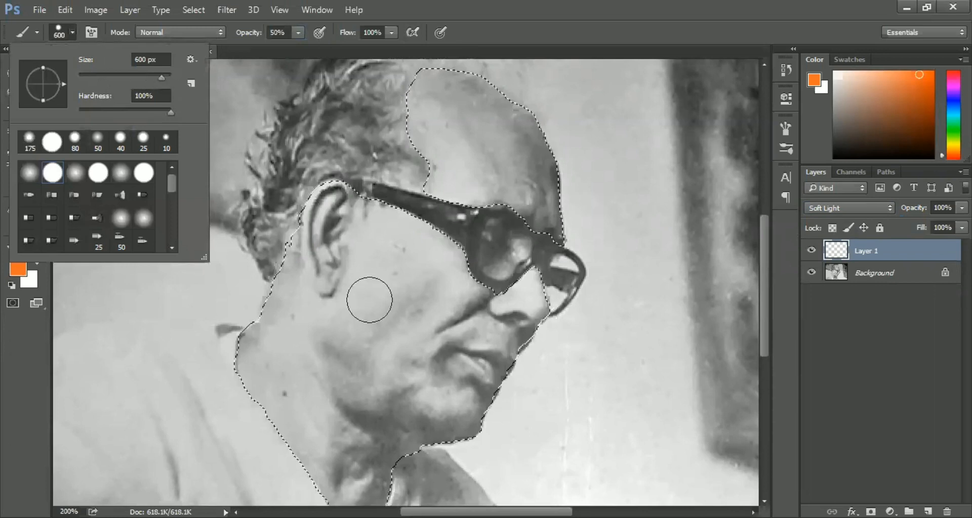
# Paint the selected neck, ear, cheek, nose and chin with the orange skin tone until the coverage is even.
pyautogui.click(284, 284)
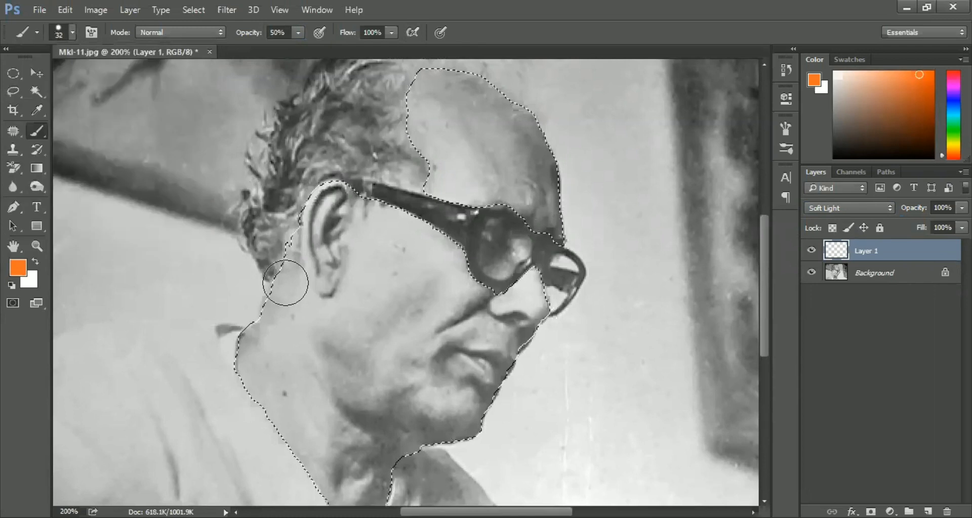
pyautogui.moveTo(245, 354); pyautogui.dragTo(284, 286)
pyautogui.moveTo(296, 246)
pyautogui.mouseDown()
pyautogui.moveTo(340, 215)
pyautogui.moveTo(323, 220)
pyautogui.moveTo(332, 203)
pyautogui.moveTo(398, 213)
pyautogui.moveTo(342, 224)
pyautogui.moveTo(425, 225)
pyautogui.moveTo(447, 239)
pyautogui.moveTo(326, 275)
pyautogui.moveTo(320, 290)
pyautogui.moveTo(329, 262)
pyautogui.moveTo(318, 299)
pyautogui.moveTo(299, 320)
pyautogui.moveTo(293, 306)
pyautogui.moveTo(317, 418)
pyautogui.moveTo(280, 401)
pyautogui.moveTo(316, 451)
pyautogui.moveTo(260, 340)
pyautogui.moveTo(329, 447)
pyautogui.moveTo(278, 387)
pyautogui.moveTo(316, 395)
pyautogui.moveTo(343, 365)
pyautogui.mouseUp()
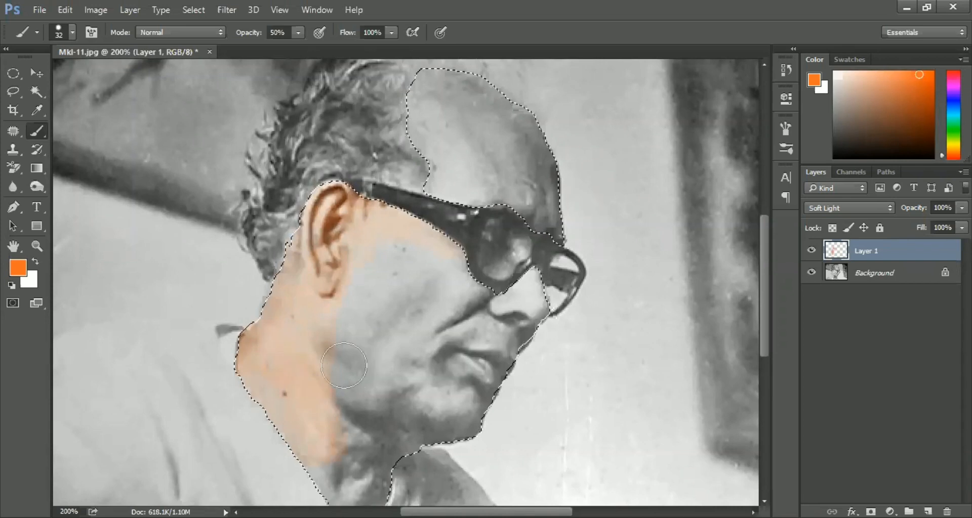
pyautogui.moveTo(406, 416)
pyautogui.mouseDown()
pyautogui.moveTo(390, 261)
pyautogui.moveTo(347, 396)
pyautogui.moveTo(452, 265)
pyautogui.moveTo(386, 388)
pyautogui.moveTo(403, 391)
pyautogui.moveTo(482, 354)
pyautogui.moveTo(500, 337)
pyautogui.moveTo(504, 273)
pyautogui.moveTo(542, 228)
pyautogui.moveTo(473, 299)
pyautogui.mouseUp()
pyautogui.scroll(-2, 373, 447)
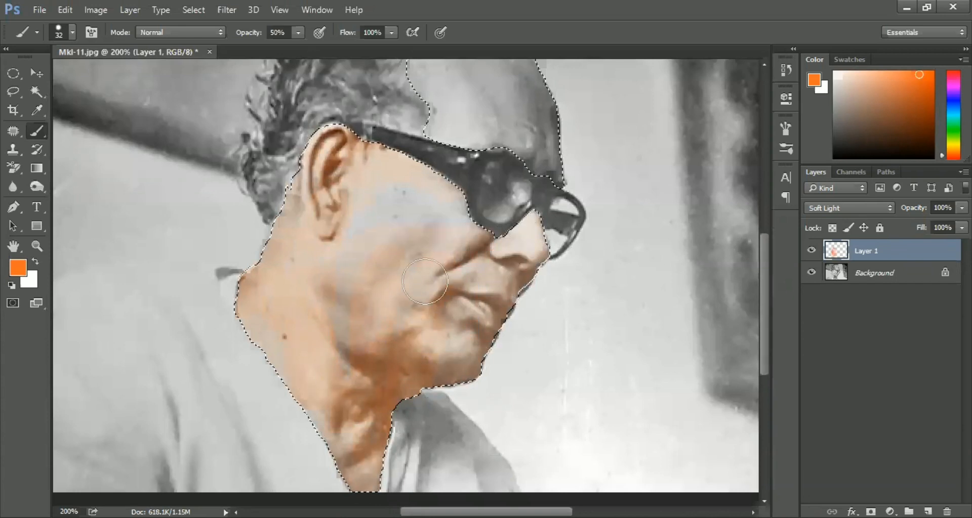
pyautogui.moveTo(366, 236)
pyautogui.mouseDown()
pyautogui.moveTo(340, 240)
pyautogui.moveTo(393, 203)
pyautogui.moveTo(469, 220)
pyautogui.moveTo(391, 213)
pyautogui.moveTo(357, 189)
pyautogui.moveTo(360, 277)
pyautogui.moveTo(338, 387)
pyautogui.moveTo(477, 260)
pyautogui.moveTo(536, 227)
pyautogui.moveTo(503, 291)
pyautogui.moveTo(453, 346)
pyautogui.moveTo(443, 395)
pyautogui.moveTo(485, 320)
pyautogui.moveTo(479, 247)
pyautogui.moveTo(408, 247)
pyautogui.moveTo(411, 262)
pyautogui.moveTo(446, 208)
pyautogui.moveTo(359, 194)
pyautogui.mouseUp()
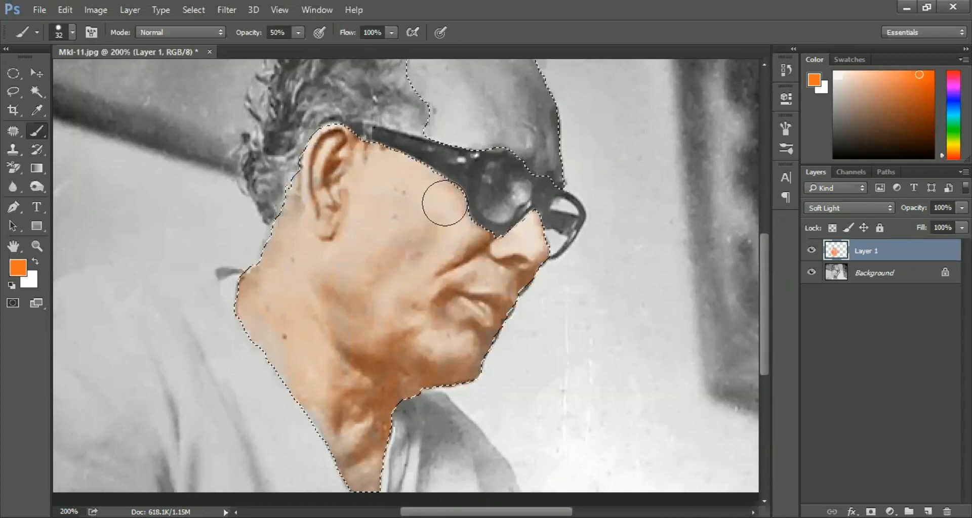
# Paint the selected forehead and bare scalp above the glasses with the same orange skin tone.
pyautogui.scroll(2, 481, 243)
pyautogui.moveTo(422, 121)
pyautogui.mouseDown()
pyautogui.moveTo(436, 212)
pyautogui.moveTo(549, 243)
pyautogui.moveTo(495, 255)
pyautogui.mouseUp()
pyautogui.moveTo(526, 214)
pyautogui.mouseDown()
pyautogui.moveTo(436, 156)
pyautogui.moveTo(584, 177)
pyautogui.moveTo(470, 187)
pyautogui.moveTo(601, 194)
pyautogui.moveTo(461, 130)
pyautogui.moveTo(416, 125)
pyautogui.moveTo(513, 149)
pyautogui.moveTo(474, 216)
pyautogui.mouseUp()
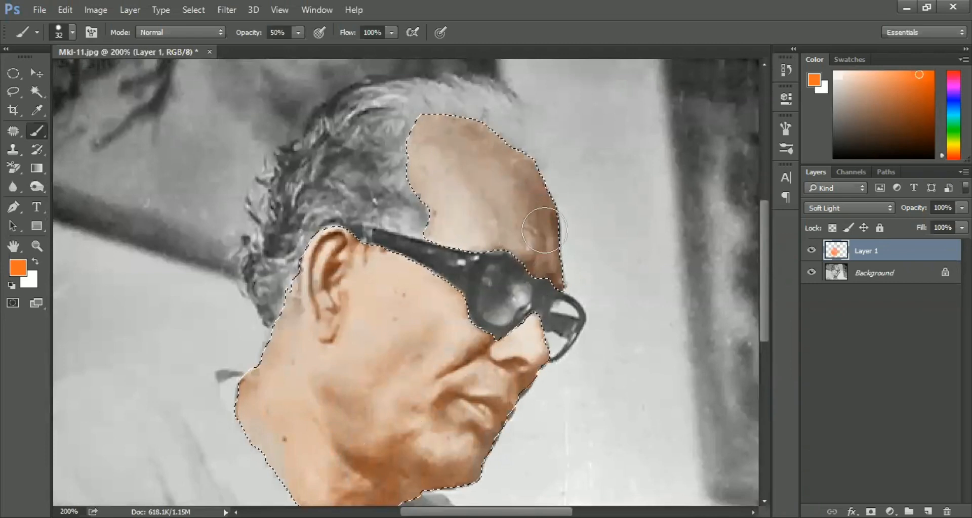
# Clear the selection around the painted skin and check the coloured face against the whole portrait.
pyautogui.scroll(-2, 501, 268)
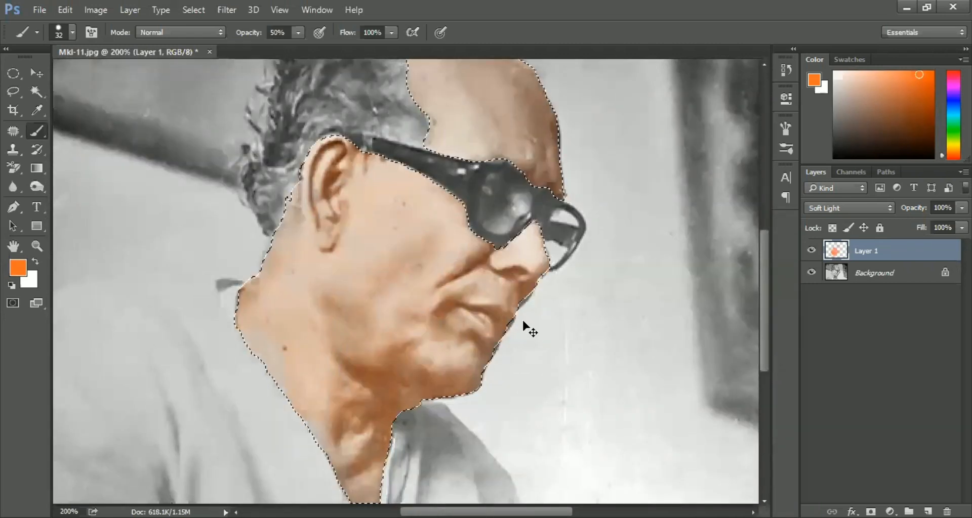
pyautogui.hotkey('ctrl', 'd')
pyautogui.scroll(-2, 513, 339)
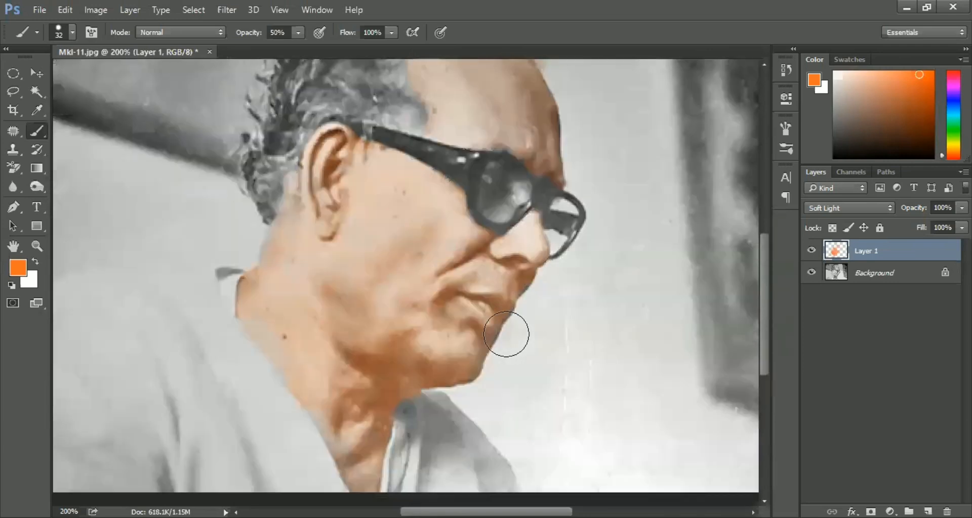
pyautogui.scroll(-2, 505, 332)
pyautogui.scroll(5, 483, 310)
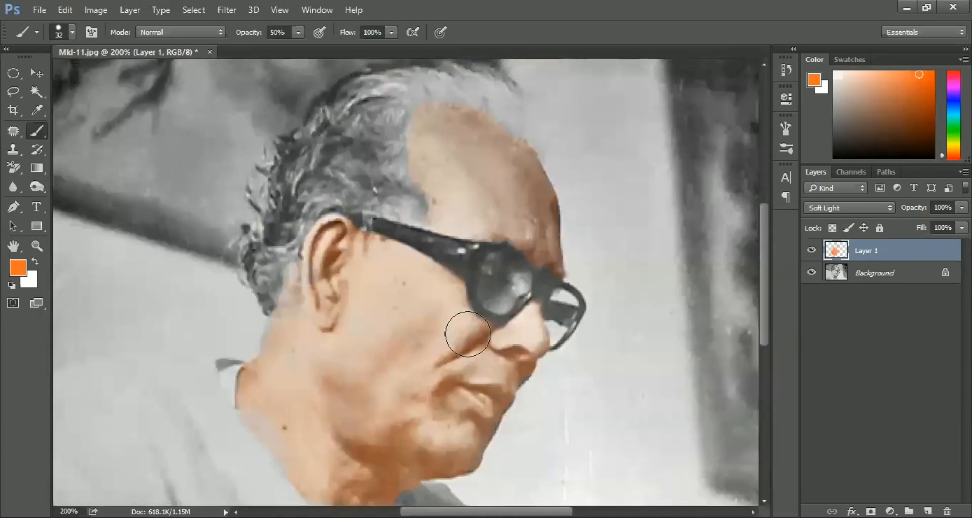
pyautogui.keyDown('alt'); pyautogui.click(430, 357); pyautogui.keyUp('alt')
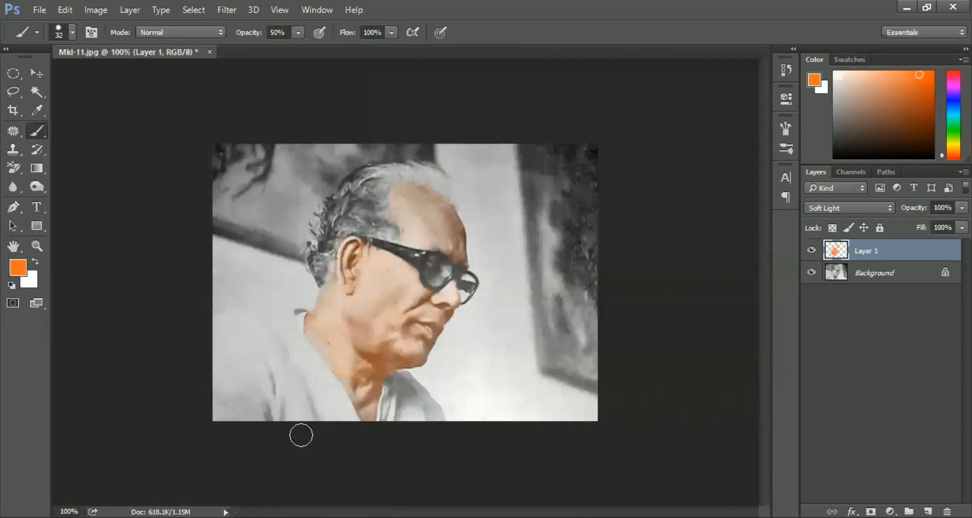
# Make the Background layer active in preparation for outlining the shirt.
pyautogui.keyDown('ctrl'); pyautogui.click(206, 396); pyautogui.keyUp('ctrl')
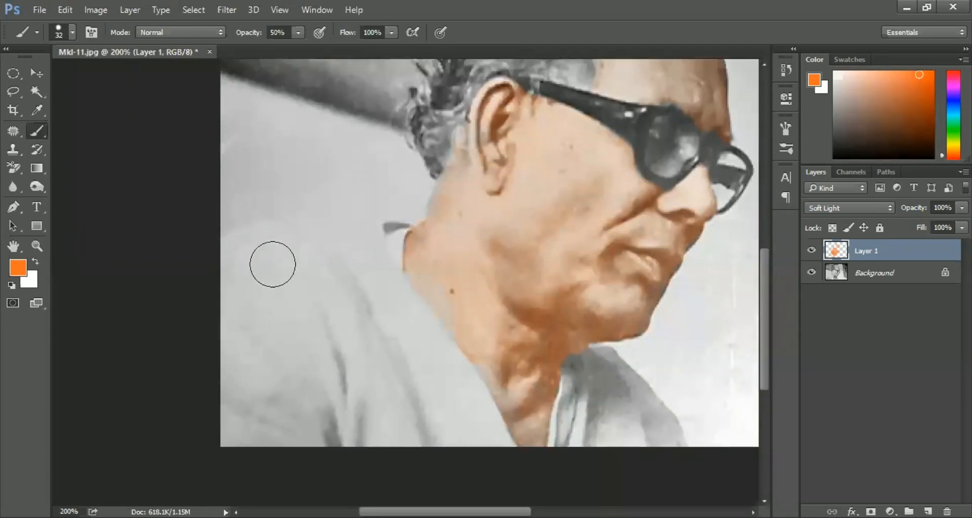
pyautogui.press('p')
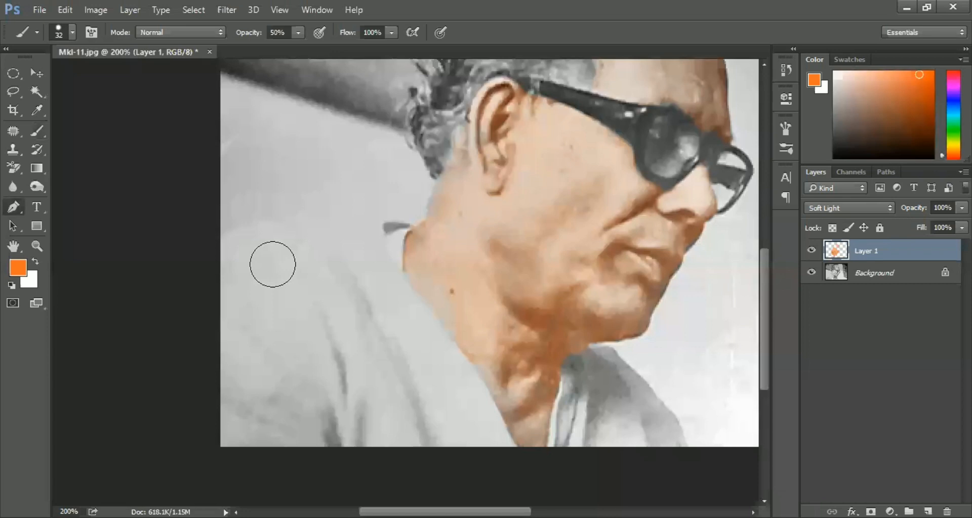
pyautogui.click(37, 75)
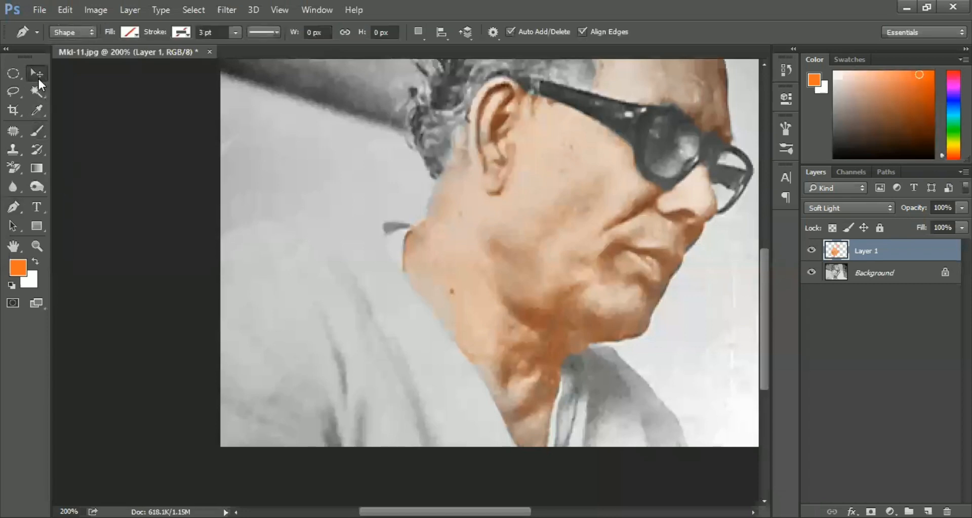
pyautogui.click(834, 276)
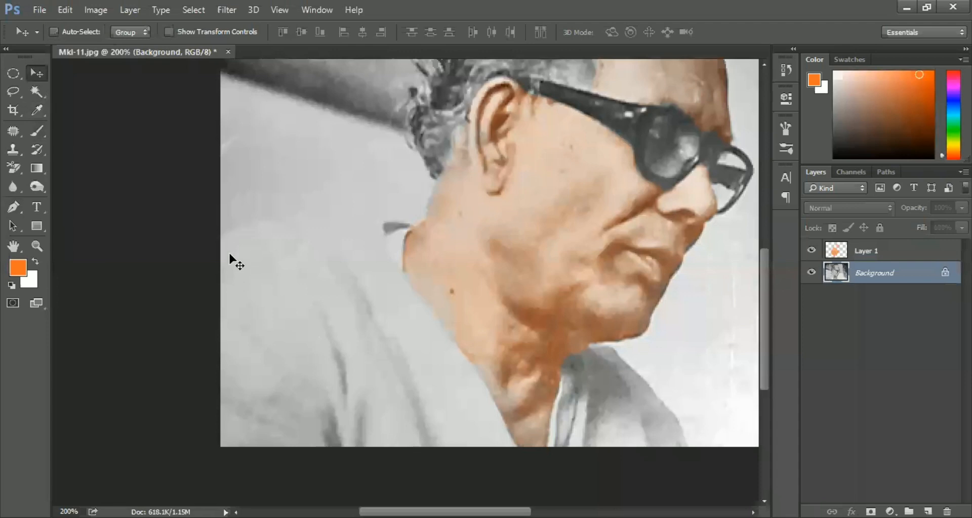
pyautogui.click(301, 226)
pyautogui.moveTo(446, 213); pyautogui.dragTo(447, 210)
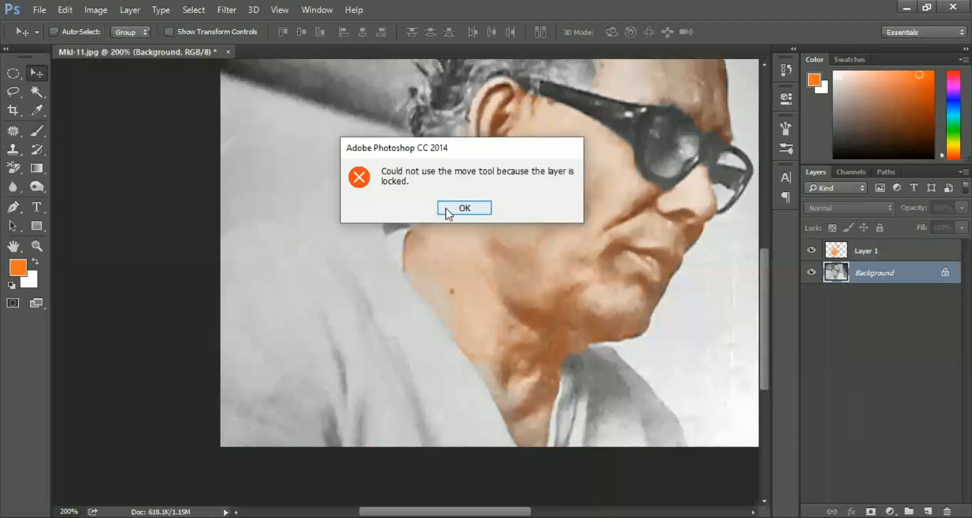
pyautogui.press('Return')
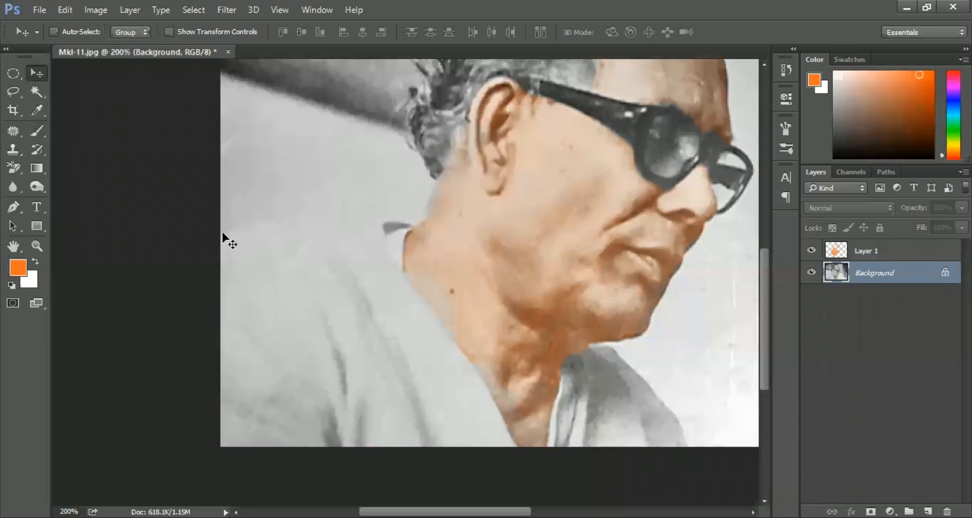
# Trace the shirt's near shoulder with the Pen tool, from the image's left edge to the back of the collar and around the nape.
pyautogui.press('p')
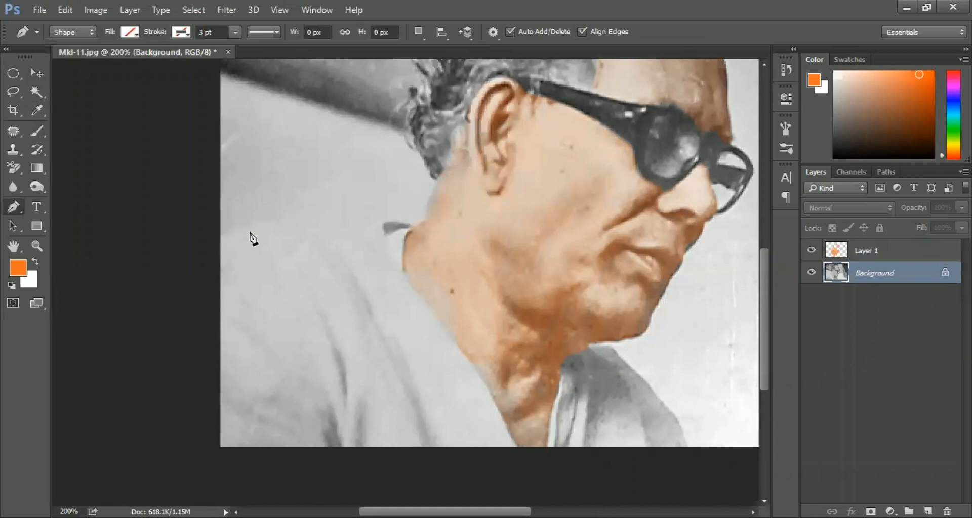
pyautogui.click(220, 235)
pyautogui.moveTo(338, 214); pyautogui.dragTo(377, 217)
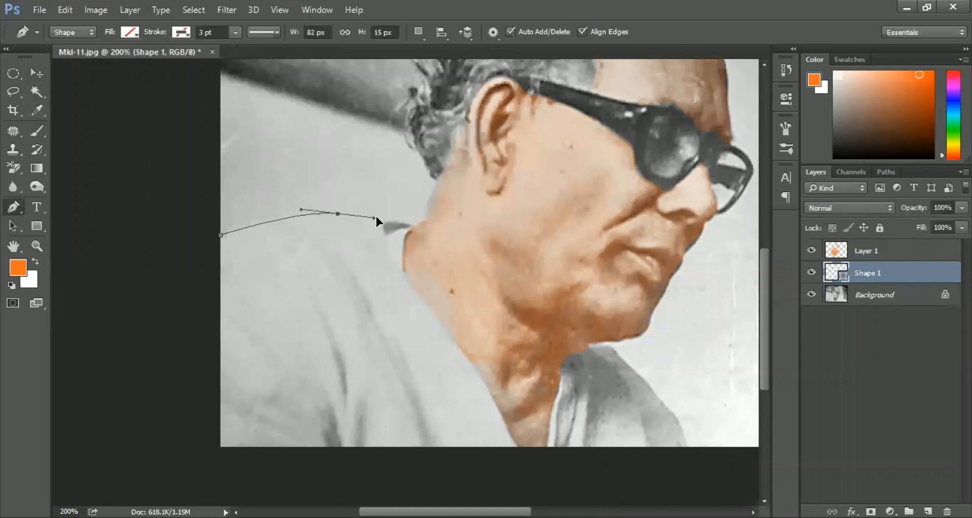
pyautogui.keyDown('ctrl'); pyautogui.click(408, 233); pyautogui.keyUp('ctrl')
pyautogui.keyDown('ctrl'); pyautogui.click(411, 234); pyautogui.keyUp('ctrl')
pyautogui.keyDown('ctrl'); pyautogui.click(413, 234); pyautogui.keyUp('ctrl')
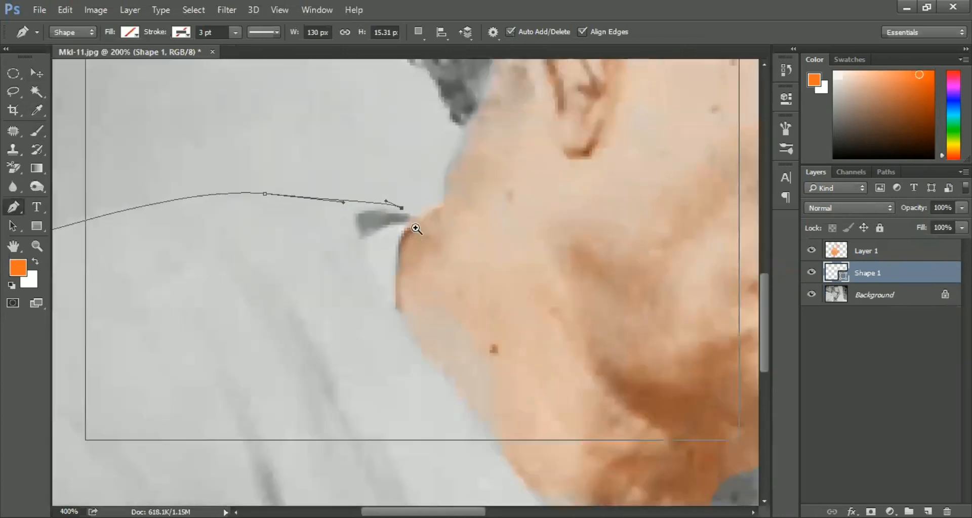
pyautogui.keyDown('ctrl'); pyautogui.click(412, 234); pyautogui.keyUp('ctrl')
pyautogui.click(417, 208)
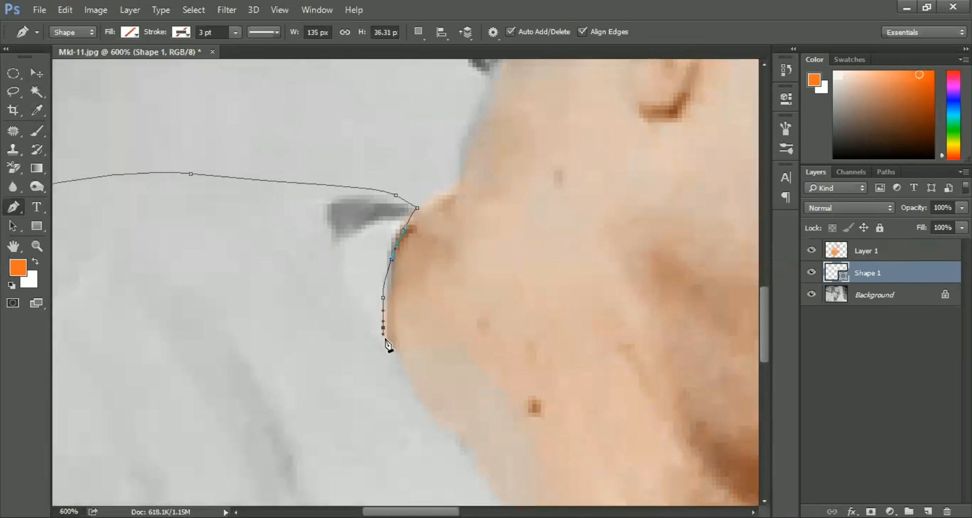
# Continue the shirt path down along the neckline to the image's lower edge and across the bare neck opening.
pyautogui.moveTo(389, 349); pyautogui.dragTo(322, 141)
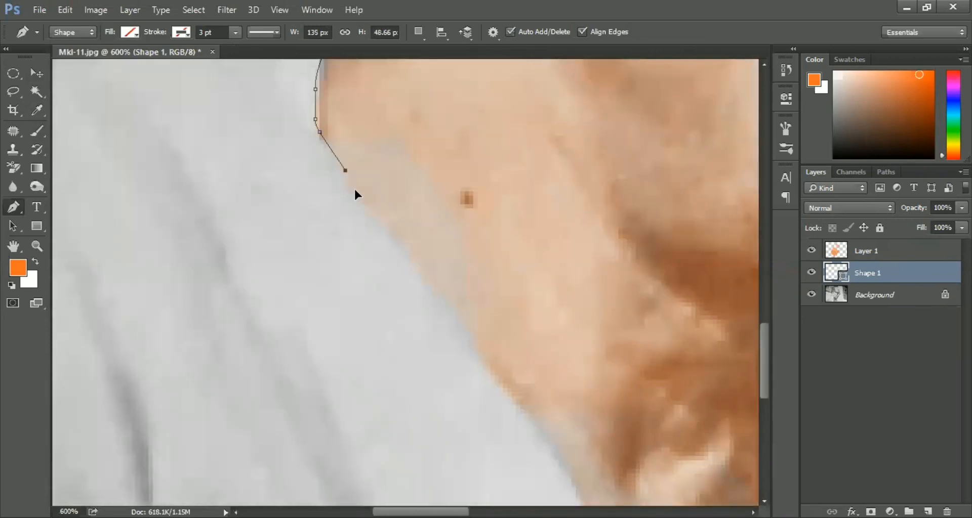
pyautogui.moveTo(417, 275); pyautogui.dragTo(464, 268)
pyautogui.moveTo(487, 295); pyautogui.dragTo(383, 149)
pyautogui.moveTo(429, 193); pyautogui.dragTo(456, 248)
pyautogui.moveTo(466, 283); pyautogui.dragTo(499, 343)
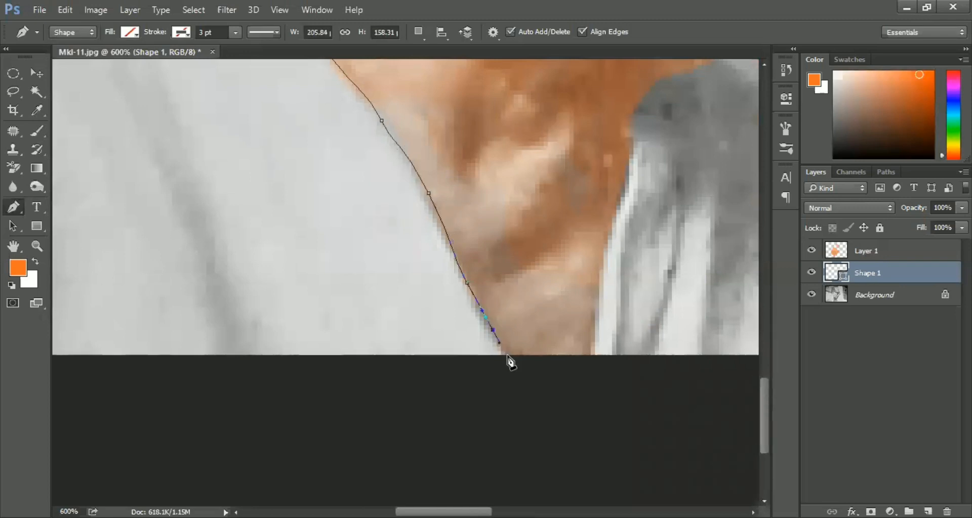
pyautogui.click(594, 355)
# Continue the path up the far side of the neck, over the collar and down the far shoulder past the image's lower edge.
pyautogui.moveTo(620, 185); pyautogui.dragTo(324, 312)
pyautogui.click(355, 309)
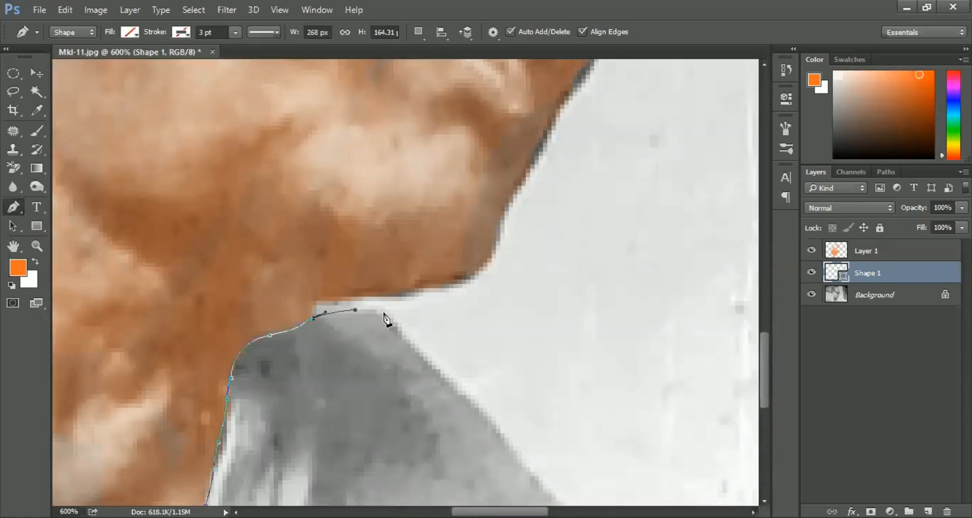
pyautogui.keyDown('ctrl'); pyautogui.keyDown('alt'); pyautogui.click(395, 417); pyautogui.keyUp('alt'); pyautogui.keyUp('ctrl')
pyautogui.keyDown('ctrl'); pyautogui.keyDown('alt'); pyautogui.click(394, 416); pyautogui.keyUp('alt'); pyautogui.keyUp('ctrl')
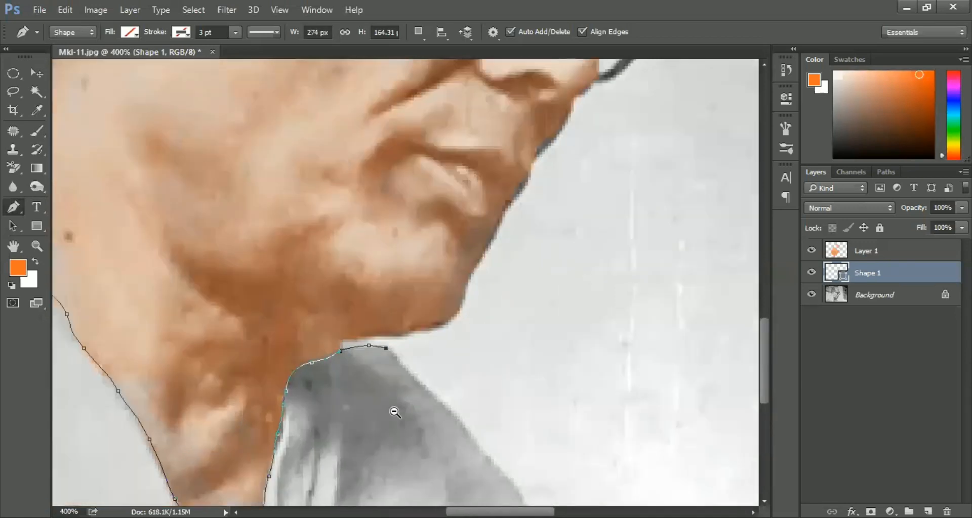
pyautogui.moveTo(352, 275); pyautogui.dragTo(332, 190)
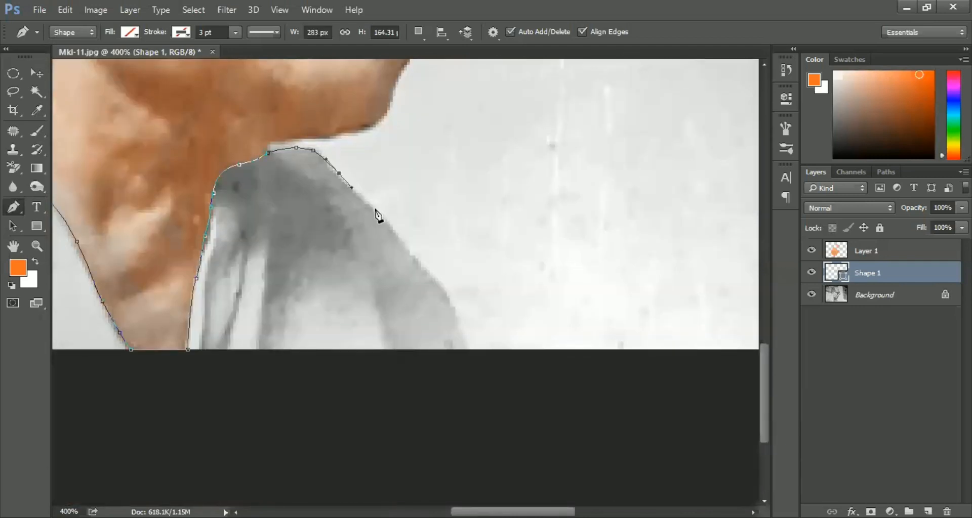
pyautogui.moveTo(433, 277); pyautogui.dragTo(445, 296)
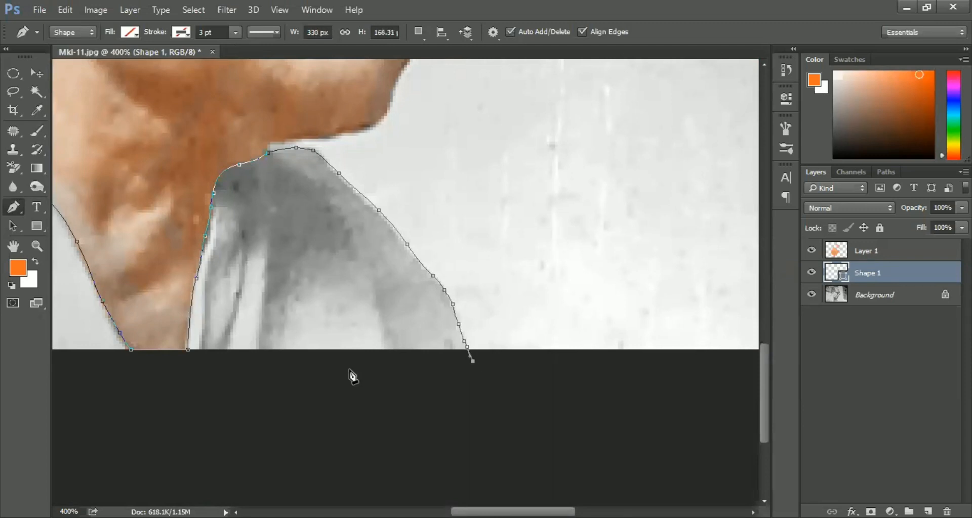
# Close the shirt path by running it outside the canvas, below and beside the photo, back to the starting point on the shoulder.
pyautogui.keyDown('ctrl'); pyautogui.keyDown('alt'); pyautogui.click(198, 407); pyautogui.keyUp('alt'); pyautogui.keyUp('ctrl')
pyautogui.keyDown('ctrl'); pyautogui.keyDown('alt'); pyautogui.click(199, 408); pyautogui.keyUp('alt'); pyautogui.keyUp('ctrl')
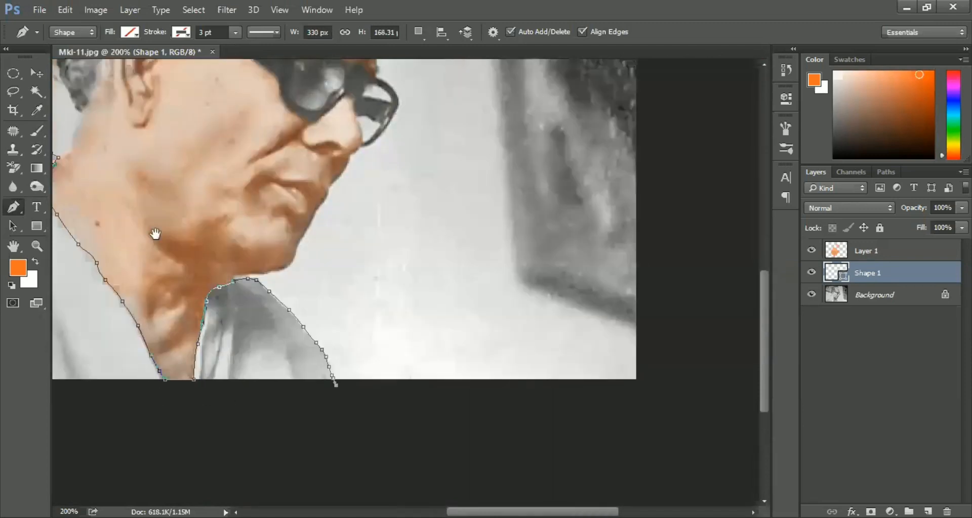
pyautogui.moveTo(564, 165); pyautogui.dragTo(426, 171)
pyautogui.click(405, 397)
pyautogui.click(226, 417)
pyautogui.moveTo(165, 394); pyautogui.dragTo(161, 385)
pyautogui.moveTo(122, 314); pyautogui.dragTo(123, 307)
pyautogui.click(119, 253)
pyautogui.click(123, 193)
pyautogui.click(140, 158)
pyautogui.click(145, 141)
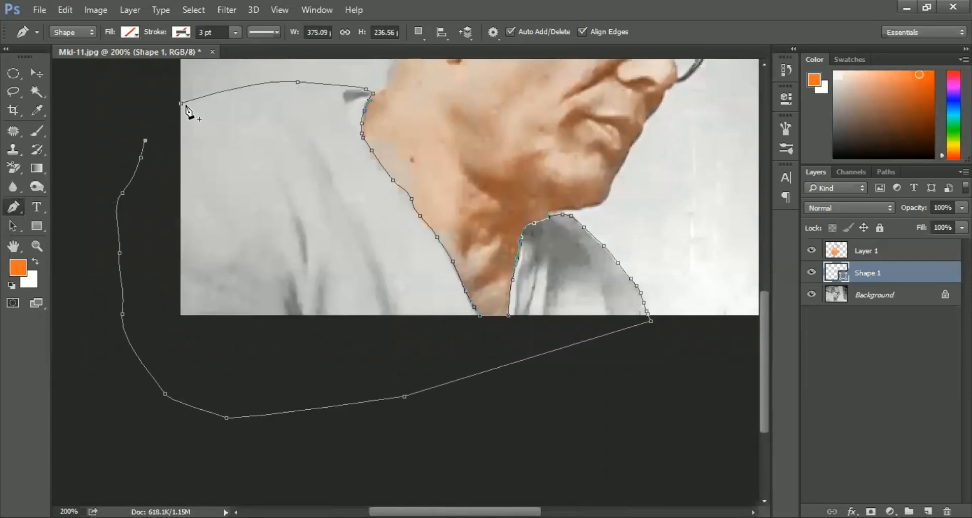
# Make a selection from the closed shirt path and keep the Shape 1 layer active.
pyautogui.rightClick(299, 238)
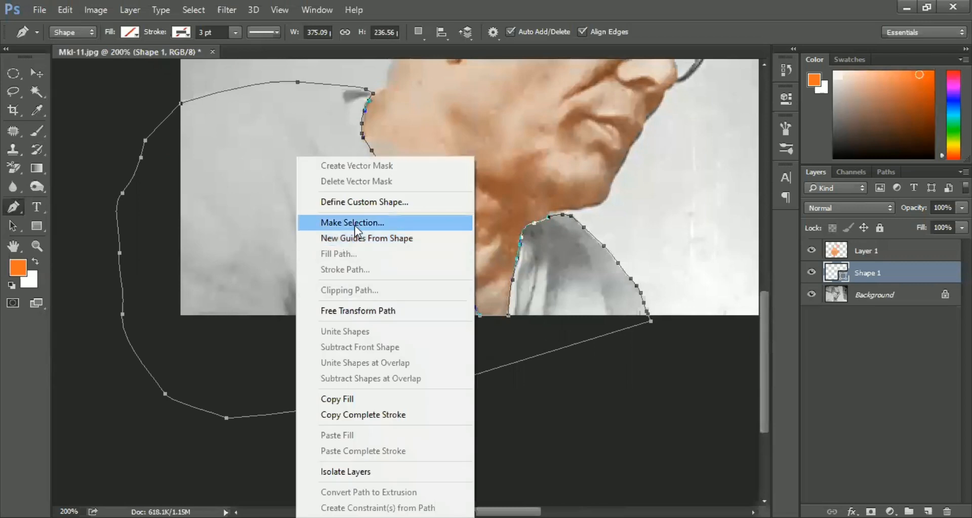
pyautogui.click(354, 225)
pyautogui.press('Return')
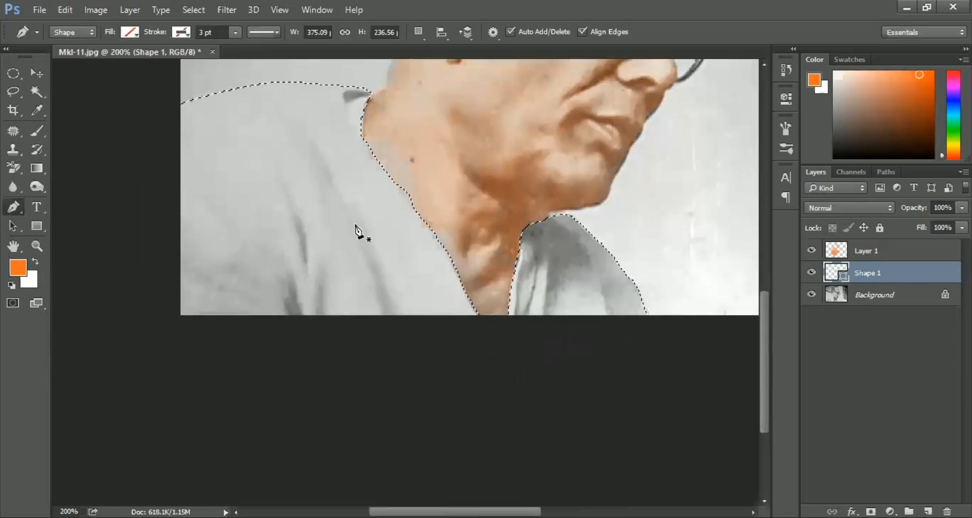
pyautogui.click(844, 300)
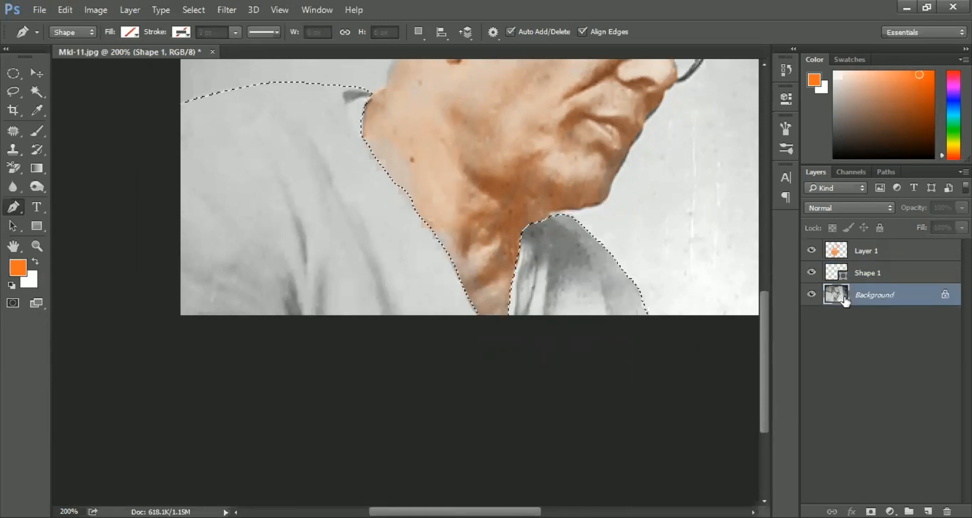
pyautogui.click(837, 275)
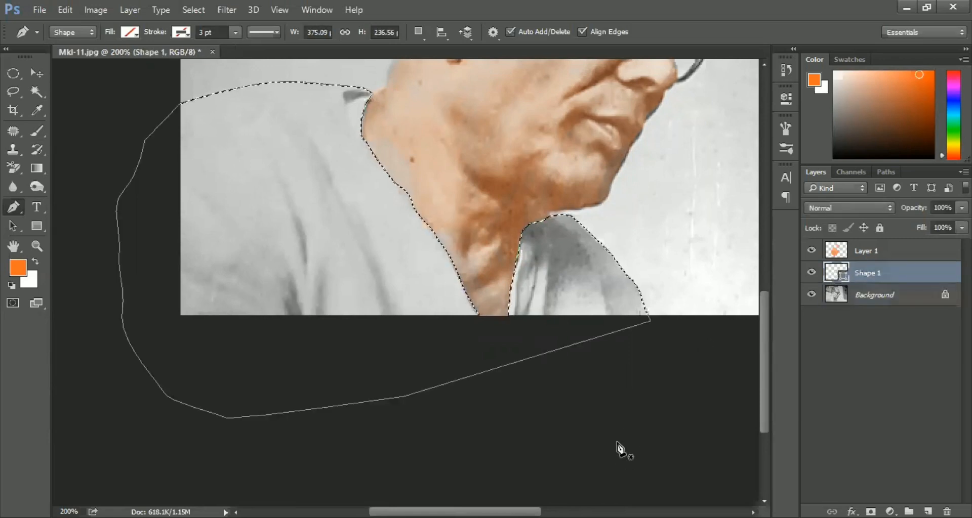
pyautogui.scroll(2, 607, 427)
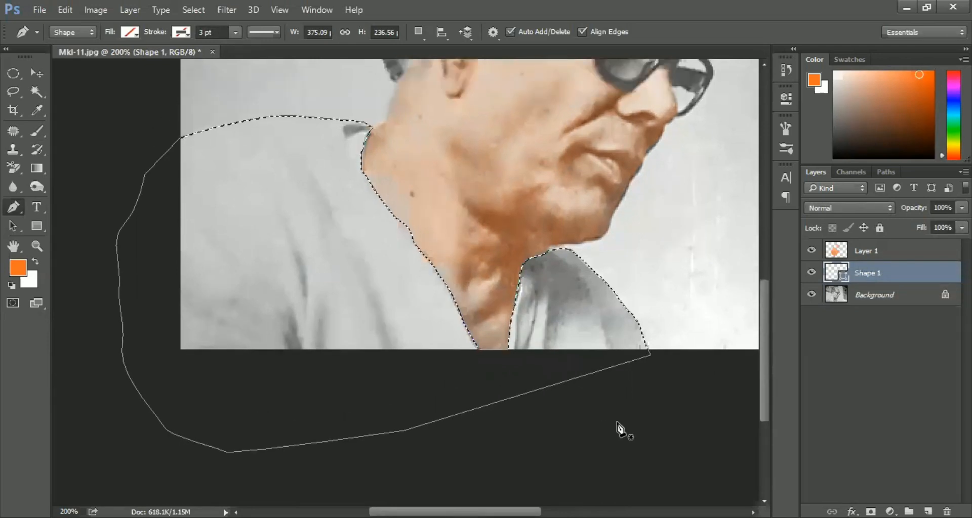
# Set the foreground colour to bright blue #33b1eb and the Shape 1 layer's blend mode to Soft Light.
pyautogui.click(20, 263)
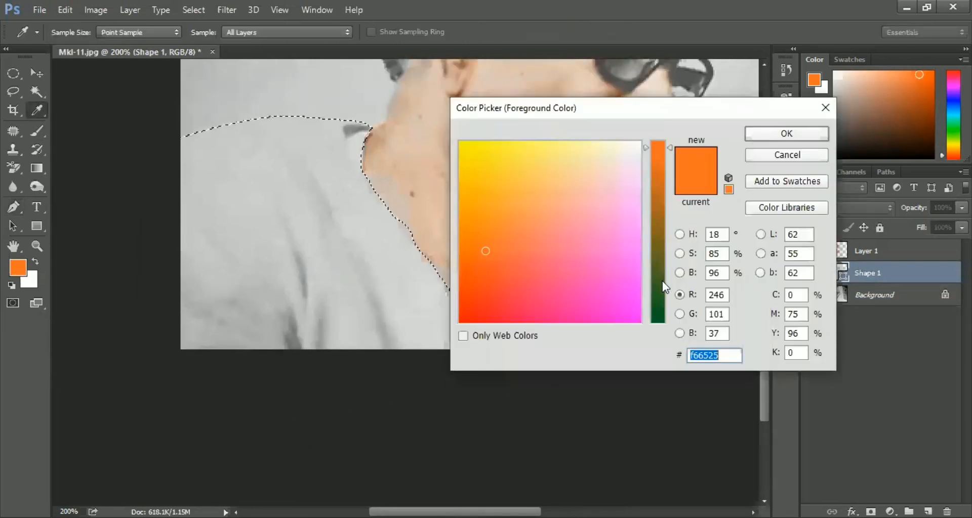
pyautogui.click(657, 286)
pyautogui.click(611, 218)
pyautogui.click(786, 133)
pyautogui.press('p')
pyautogui.click(849, 208)
pyautogui.click(830, 351)
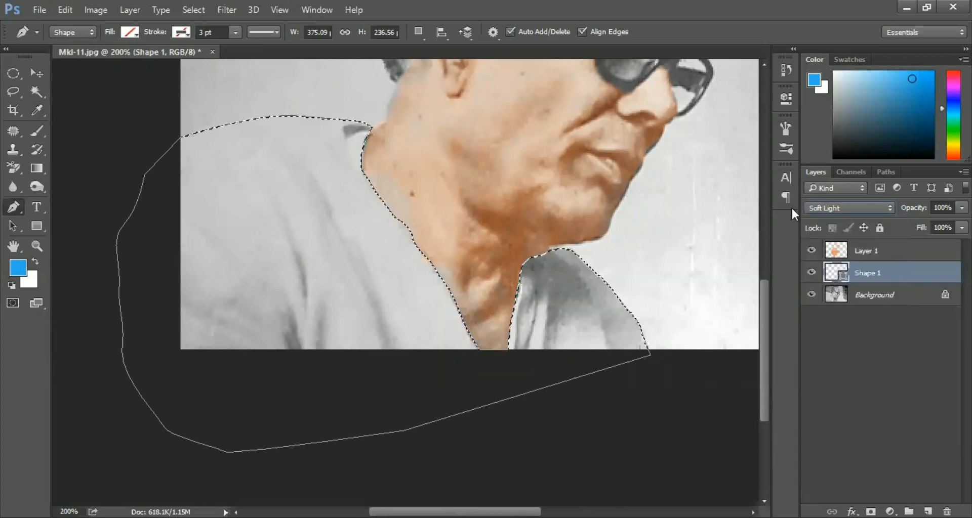
# Rasterize the Shape 1 layer and paint the selected shirt with the bright blue using the Brush.
pyautogui.click(39, 131)
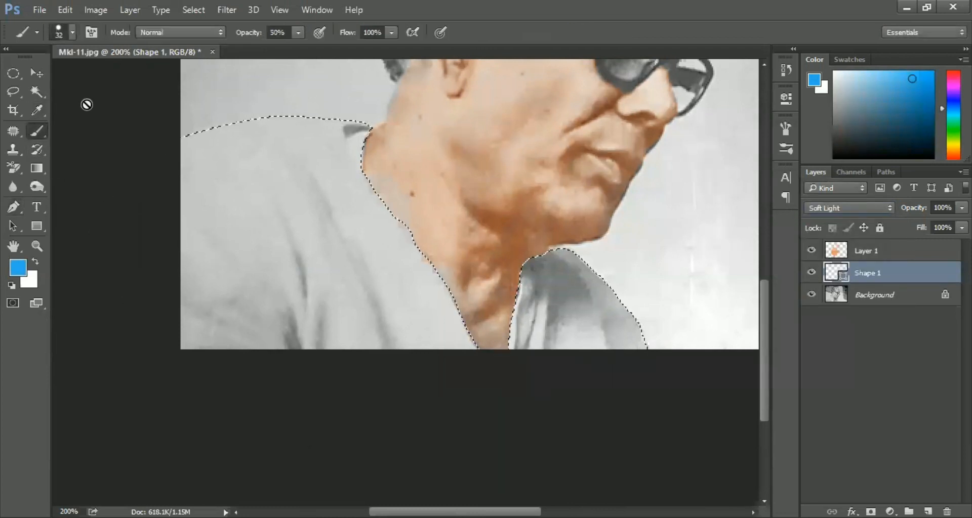
pyautogui.click(418, 208)
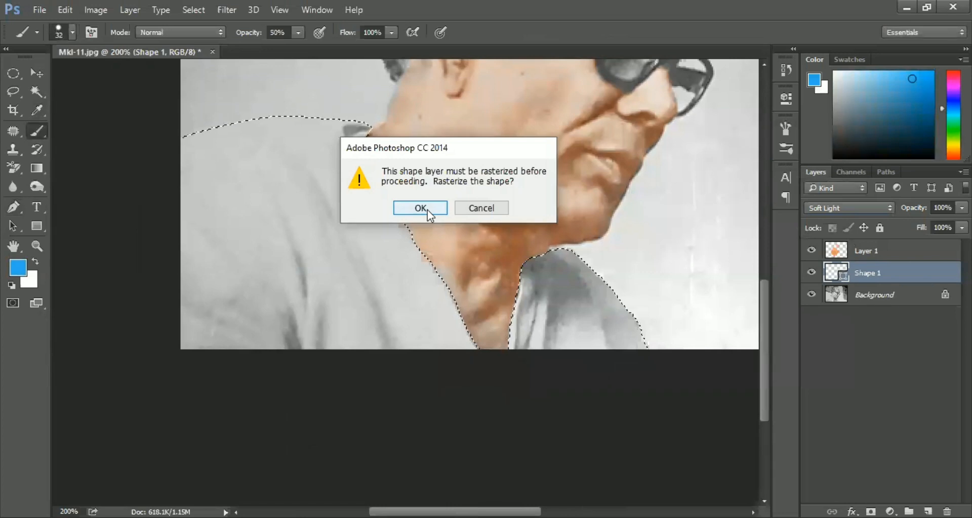
pyautogui.press('Return')
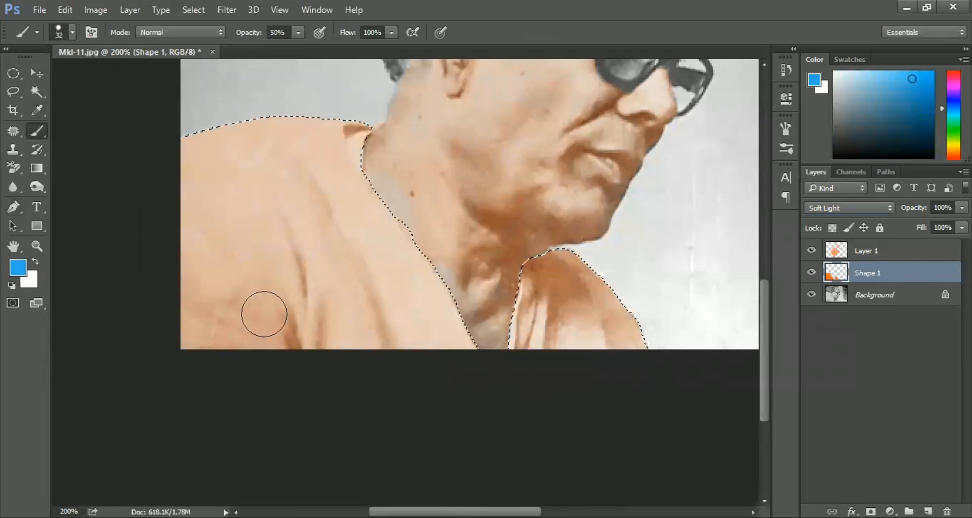
pyautogui.moveTo(206, 334)
pyautogui.mouseDown()
pyautogui.moveTo(456, 328)
pyautogui.moveTo(213, 285)
pyautogui.mouseUp()
pyautogui.moveTo(426, 289)
pyautogui.mouseDown()
pyautogui.moveTo(148, 238)
pyautogui.moveTo(380, 228)
pyautogui.moveTo(175, 209)
pyautogui.mouseUp()
pyautogui.moveTo(401, 185)
pyautogui.mouseDown()
pyautogui.moveTo(207, 170)
pyautogui.moveTo(292, 133)
pyautogui.moveTo(366, 131)
pyautogui.moveTo(158, 162)
pyautogui.moveTo(629, 331)
pyautogui.moveTo(635, 324)
pyautogui.moveTo(457, 324)
pyautogui.moveTo(470, 275)
pyautogui.mouseUp()
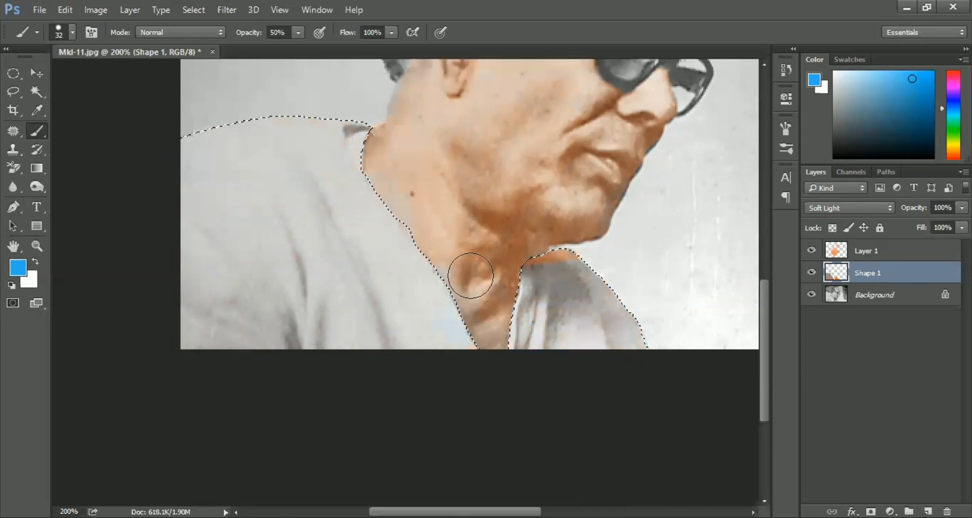
# Change the foreground colour to darker blue #3368ac and paint over the whole selected shirt and collar until evenly covered.
pyautogui.click(17, 268)
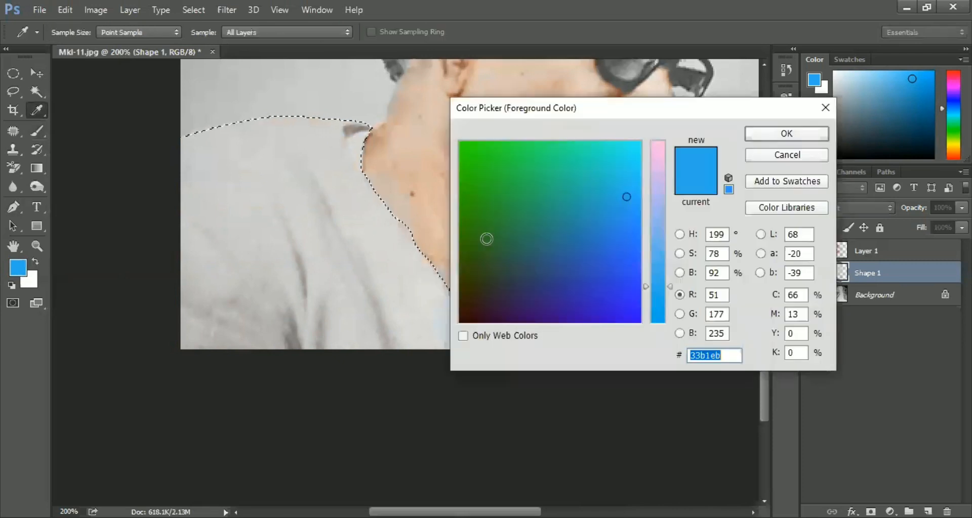
pyautogui.click(582, 249)
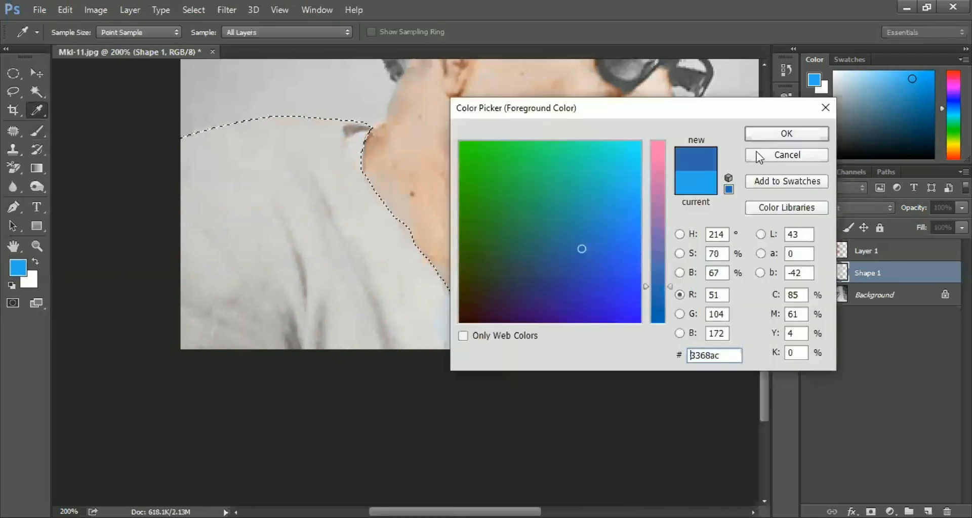
pyautogui.moveTo(173, 344)
pyautogui.mouseDown()
pyautogui.moveTo(449, 325)
pyautogui.moveTo(173, 306)
pyautogui.moveTo(415, 262)
pyautogui.moveTo(463, 211)
pyautogui.moveTo(145, 165)
pyautogui.moveTo(214, 138)
pyautogui.mouseUp()
pyautogui.moveTo(527, 262)
pyautogui.mouseDown()
pyautogui.moveTo(508, 365)
pyautogui.moveTo(547, 296)
pyautogui.moveTo(564, 300)
pyautogui.moveTo(563, 242)
pyautogui.moveTo(645, 313)
pyautogui.moveTo(520, 311)
pyautogui.moveTo(607, 330)
pyautogui.moveTo(507, 341)
pyautogui.moveTo(602, 339)
pyautogui.moveTo(511, 340)
pyautogui.mouseUp()
pyautogui.moveTo(167, 335)
pyautogui.mouseDown()
pyautogui.moveTo(274, 210)
pyautogui.moveTo(267, 189)
pyautogui.moveTo(184, 189)
pyautogui.moveTo(260, 189)
pyautogui.moveTo(211, 181)
pyautogui.moveTo(350, 193)
pyautogui.moveTo(180, 158)
pyautogui.moveTo(379, 133)
pyautogui.moveTo(141, 176)
pyautogui.moveTo(386, 211)
pyautogui.moveTo(105, 268)
pyautogui.moveTo(530, 287)
pyautogui.moveTo(184, 318)
pyautogui.moveTo(459, 331)
pyautogui.moveTo(170, 341)
pyautogui.moveTo(532, 335)
pyautogui.moveTo(148, 273)
pyautogui.moveTo(498, 261)
pyautogui.moveTo(527, 295)
pyautogui.moveTo(480, 377)
pyautogui.moveTo(576, 283)
pyautogui.moveTo(564, 344)
pyautogui.moveTo(653, 392)
pyautogui.moveTo(498, 309)
pyautogui.moveTo(442, 293)
pyautogui.moveTo(584, 297)
pyautogui.moveTo(540, 278)
pyautogui.moveTo(606, 328)
pyautogui.moveTo(383, 277)
pyautogui.moveTo(371, 139)
pyautogui.moveTo(337, 126)
pyautogui.moveTo(362, 232)
pyautogui.moveTo(330, 121)
pyautogui.moveTo(359, 216)
pyautogui.moveTo(454, 364)
pyautogui.moveTo(468, 365)
pyautogui.moveTo(310, 301)
pyautogui.moveTo(368, 322)
pyautogui.moveTo(237, 323)
pyautogui.moveTo(188, 282)
pyautogui.moveTo(225, 170)
pyautogui.moveTo(378, 131)
pyautogui.moveTo(160, 157)
pyautogui.moveTo(368, 114)
pyautogui.moveTo(178, 145)
pyautogui.moveTo(376, 341)
pyautogui.moveTo(456, 296)
pyautogui.moveTo(510, 352)
pyautogui.moveTo(561, 279)
pyautogui.moveTo(613, 338)
pyautogui.mouseUp()
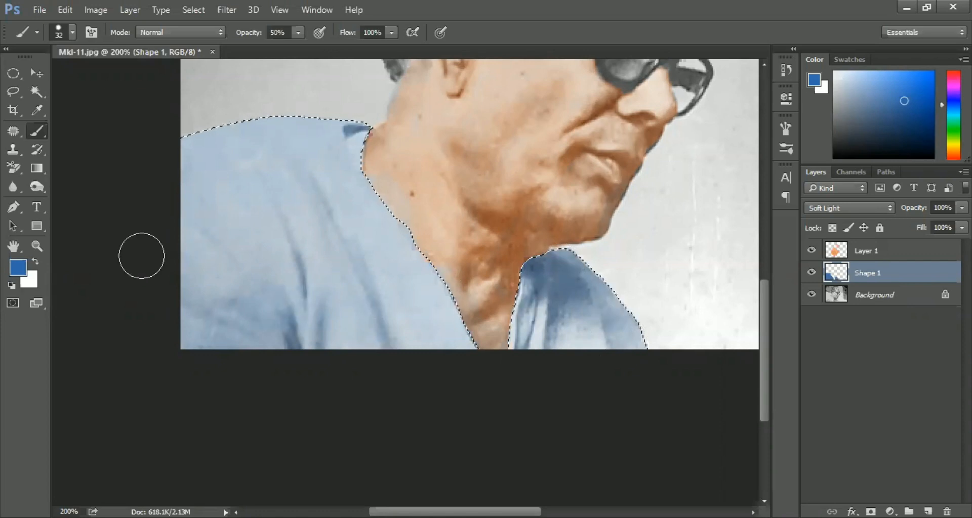
# Deselect the shirt and outline the hair with a freehand Lasso selection around the ear, glasses arm, hairline and back of the head.
pyautogui.press('space')
pyautogui.moveTo(518, 130)
pyautogui.mouseDown()
pyautogui.moveTo(428, 299)
pyautogui.moveTo(430, 372)
pyautogui.mouseUp()
pyautogui.moveTo(428, 339)
pyautogui.mouseDown()
pyautogui.moveTo(360, 296)
pyautogui.moveTo(343, 271)
pyautogui.mouseUp()
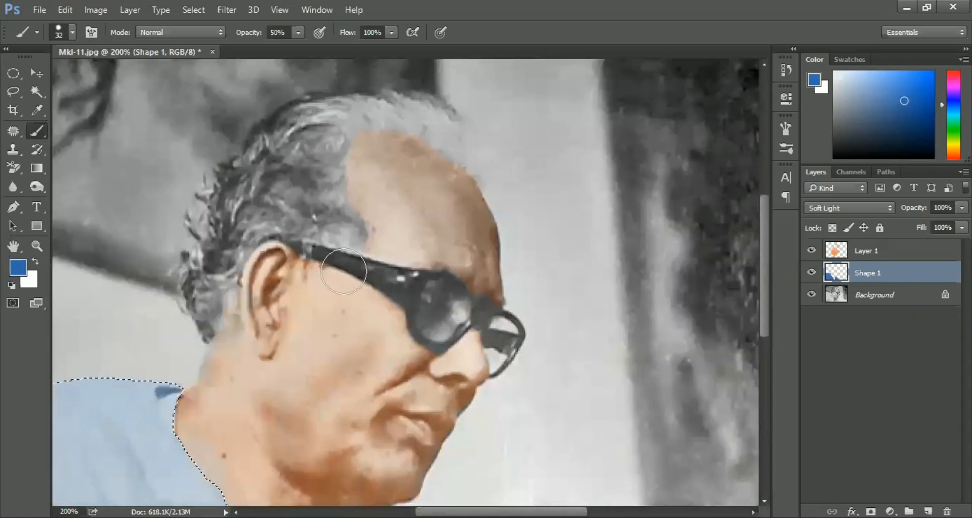
pyautogui.hotkey('ctrl', 'd')
pyautogui.click(13, 93)
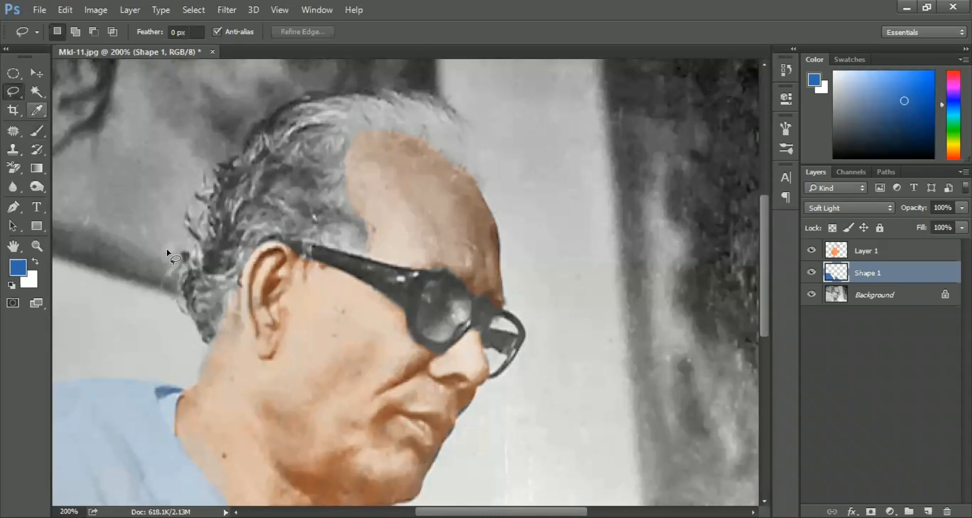
pyautogui.moveTo(229, 310)
pyautogui.mouseDown()
pyautogui.moveTo(245, 262)
pyautogui.moveTo(267, 243)
pyautogui.moveTo(314, 264)
pyautogui.moveTo(324, 251)
pyautogui.moveTo(356, 255)
pyautogui.moveTo(361, 217)
pyautogui.mouseUp()
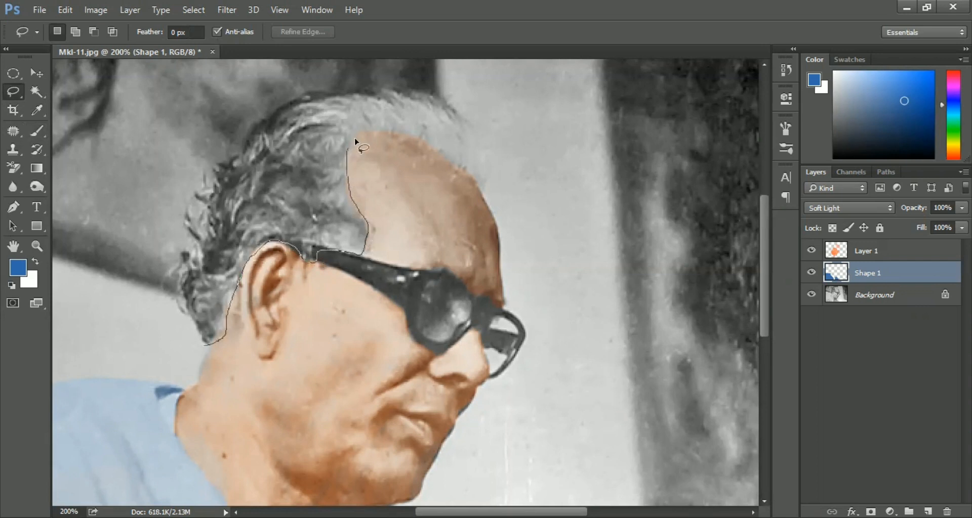
pyautogui.moveTo(362, 137); pyautogui.dragTo(382, 134)
pyautogui.moveTo(447, 162); pyautogui.dragTo(478, 181)
pyautogui.moveTo(482, 129)
pyautogui.mouseDown()
pyautogui.moveTo(400, 96)
pyautogui.moveTo(210, 343)
pyautogui.mouseUp()
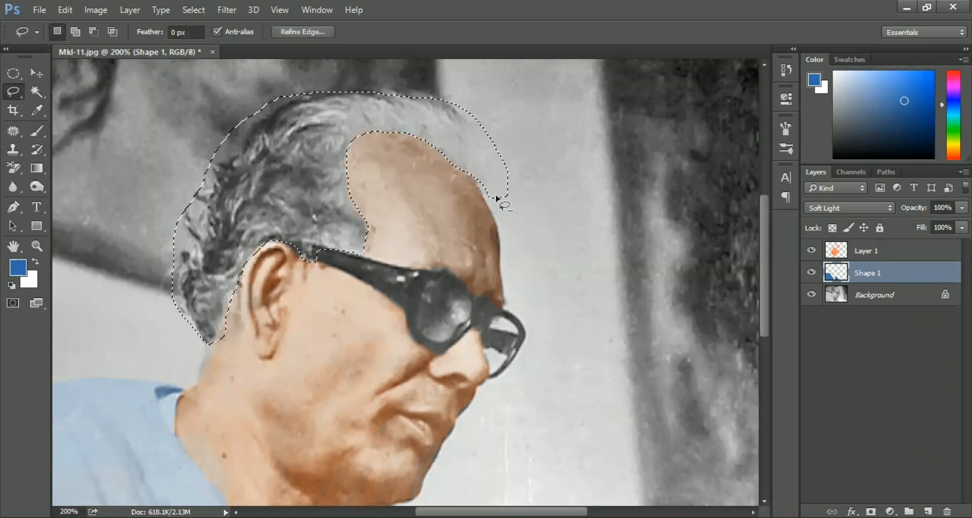
# Subtract the excess background from the hair selection in front of the forehead and along the back of the head.
pyautogui.press('alt')
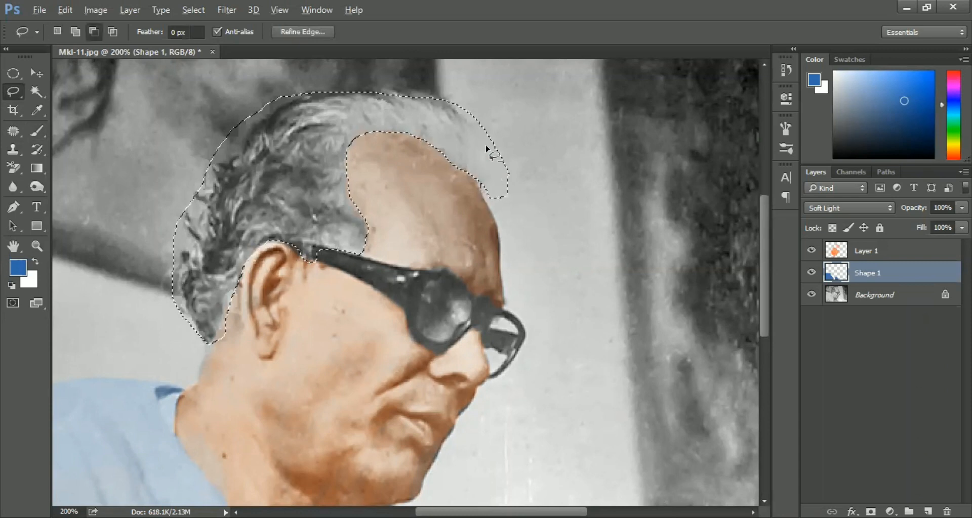
pyautogui.moveTo(464, 116)
pyautogui.mouseDown()
pyautogui.moveTo(450, 94)
pyautogui.moveTo(501, 91)
pyautogui.moveTo(536, 167)
pyautogui.mouseUp()
pyautogui.moveTo(329, 83)
pyautogui.mouseDown()
pyautogui.moveTo(223, 157)
pyautogui.moveTo(184, 238)
pyautogui.moveTo(177, 302)
pyautogui.moveTo(219, 111)
pyautogui.mouseUp()
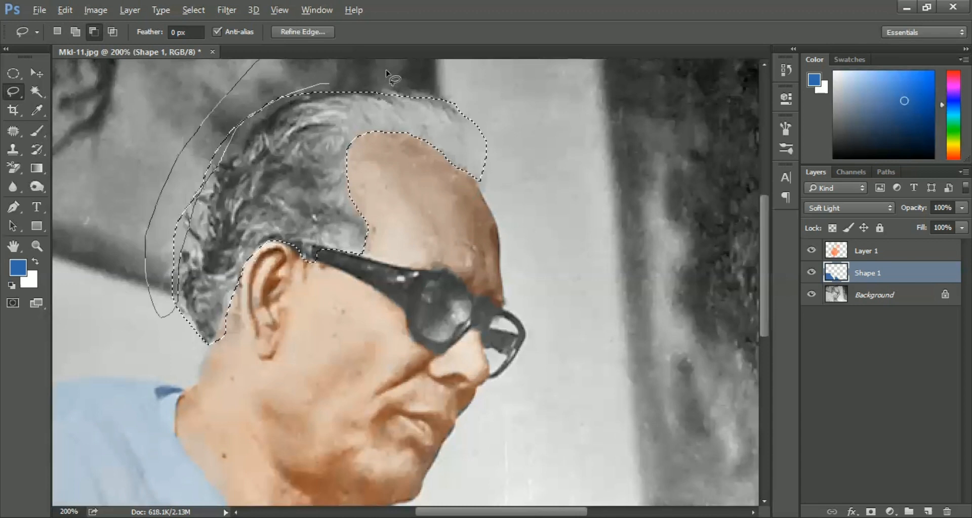
pyautogui.scroll(1, 535, 224)
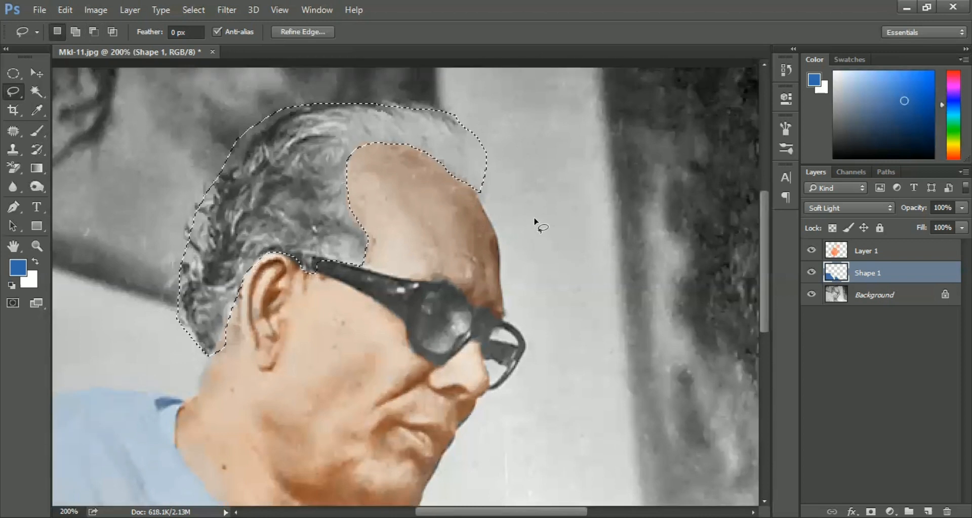
# Refine the hair selection where the glasses arm meets the top of the ear by subtracting the unwanted area.
pyautogui.click(330, 264)
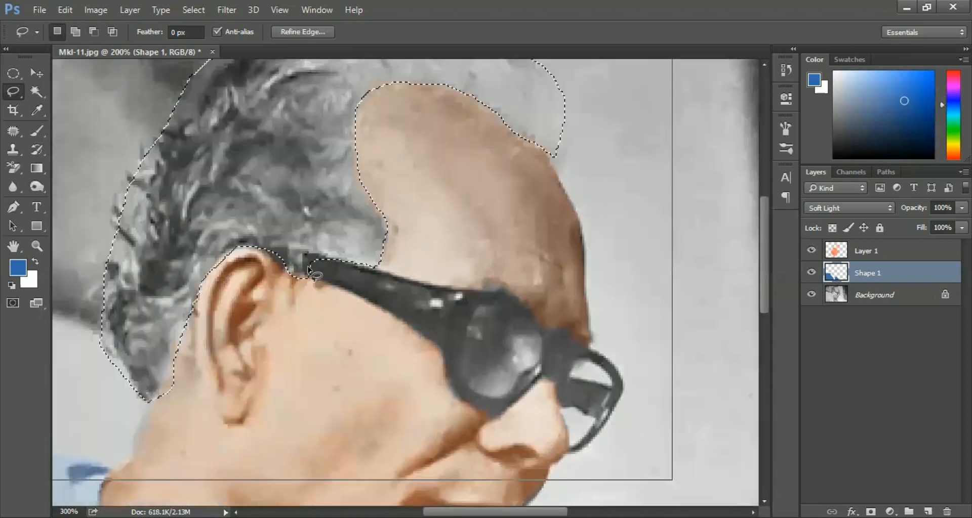
pyautogui.click(320, 293)
pyautogui.moveTo(271, 281)
pyautogui.mouseDown()
pyautogui.moveTo(302, 248)
pyautogui.moveTo(357, 262)
pyautogui.moveTo(350, 279)
pyautogui.moveTo(280, 284)
pyautogui.moveTo(294, 266)
pyautogui.moveTo(303, 273)
pyautogui.mouseUp()
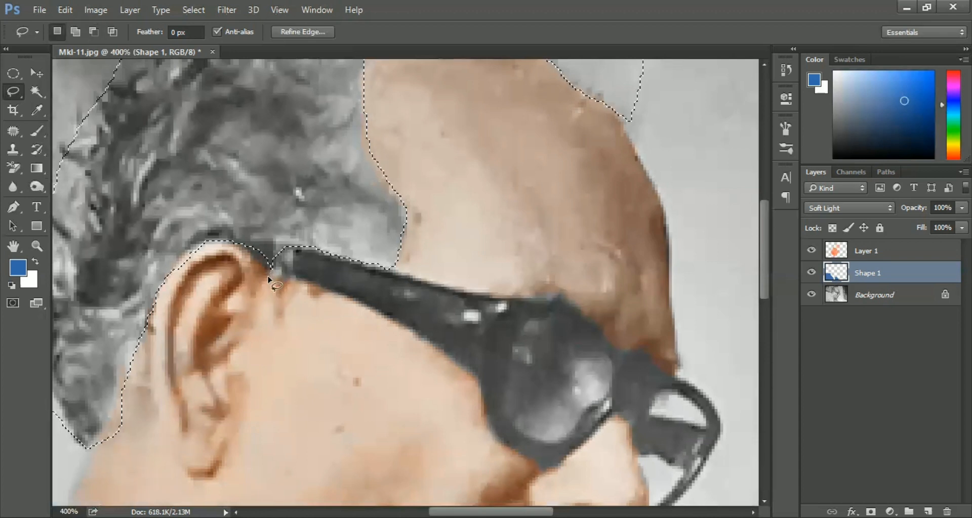
pyautogui.press('alt')
pyautogui.moveTo(240, 243)
pyautogui.mouseDown()
pyautogui.moveTo(283, 274)
pyautogui.moveTo(292, 268)
pyautogui.moveTo(285, 227)
pyautogui.mouseUp()
pyautogui.scroll(-2, 285, 216)
# Add a new layer above Shape 1 for the hair and set its blend mode to Soft Light.
pyautogui.hotkey('ctrl', 'shift', 'n')
pyautogui.press('Return')
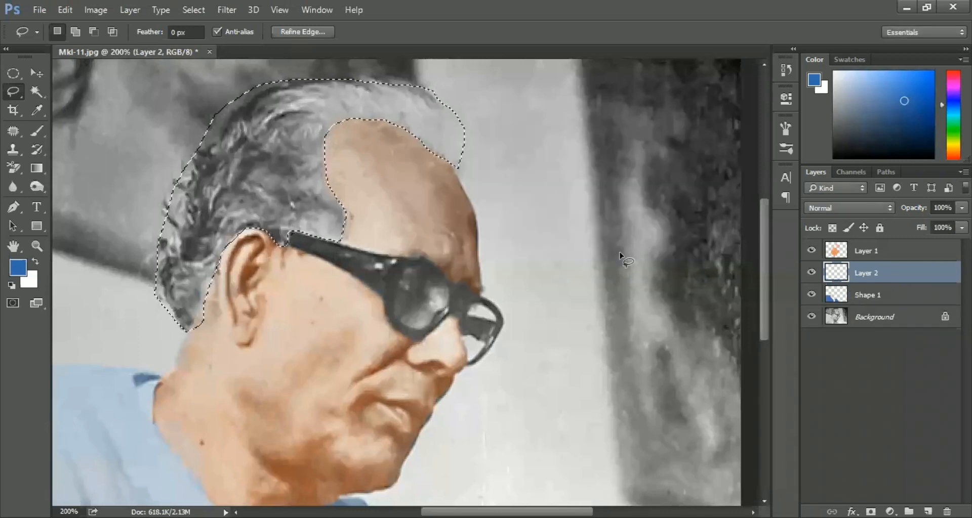
pyautogui.moveTo(37, 187); pyautogui.dragTo(74, 197)
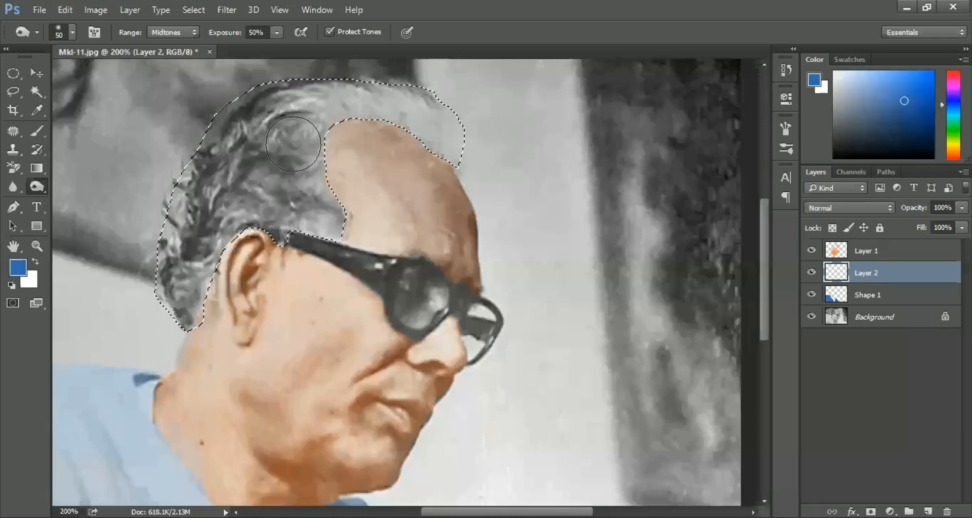
pyautogui.click(850, 208)
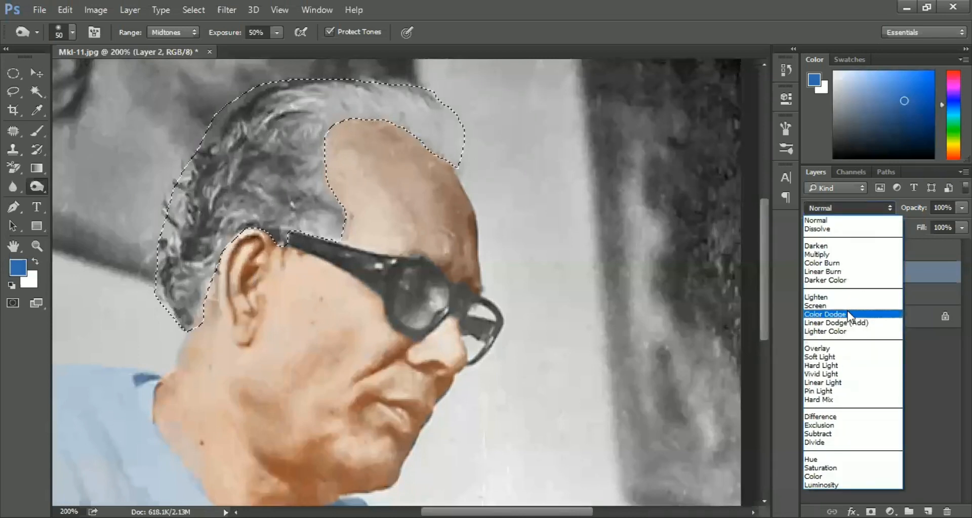
pyautogui.click(820, 357)
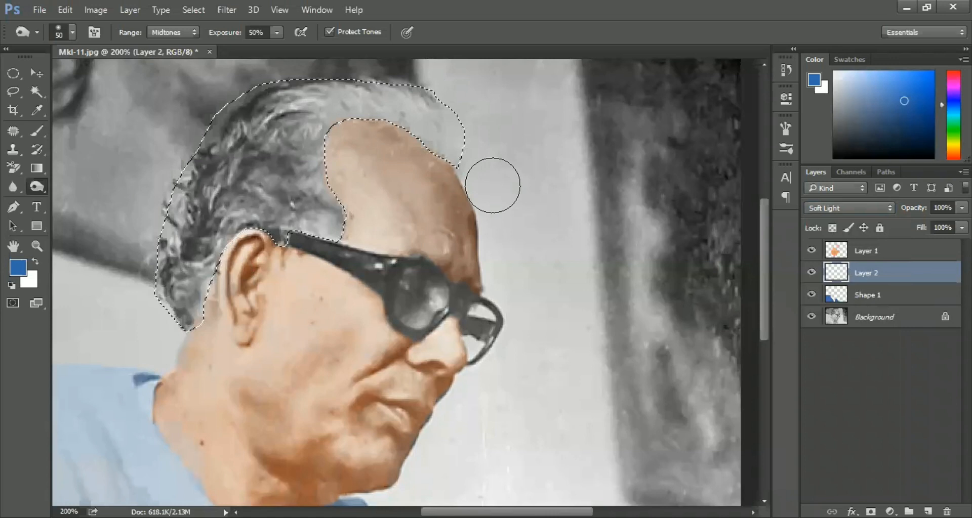
# Choose the Brush and set the foreground colour to very dark navy #00011c.
pyautogui.press('b')
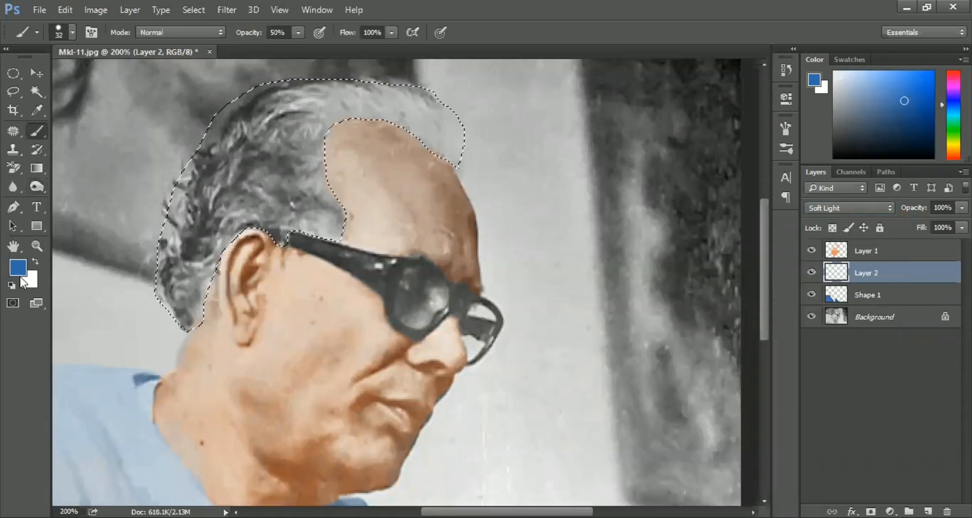
pyautogui.click(20, 276)
pyautogui.click(515, 304)
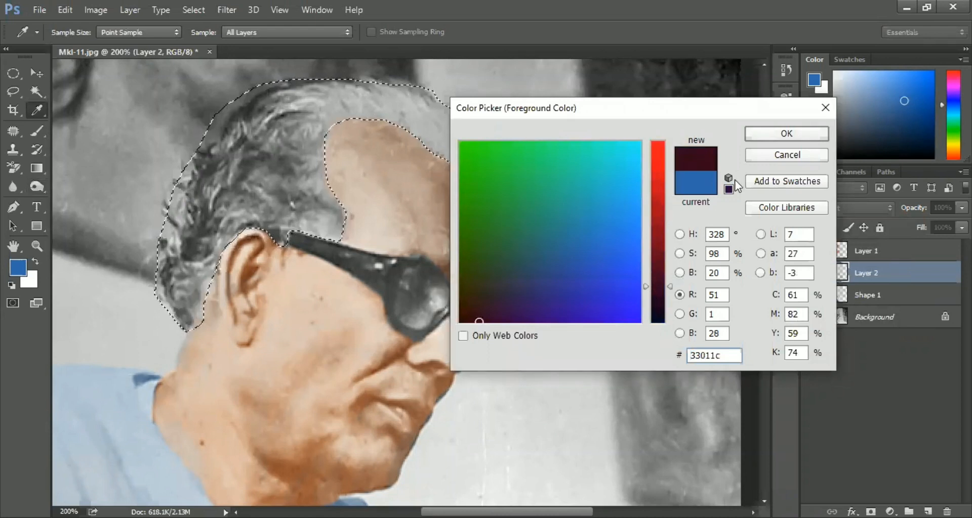
pyautogui.moveTo(666, 290); pyautogui.dragTo(666, 324)
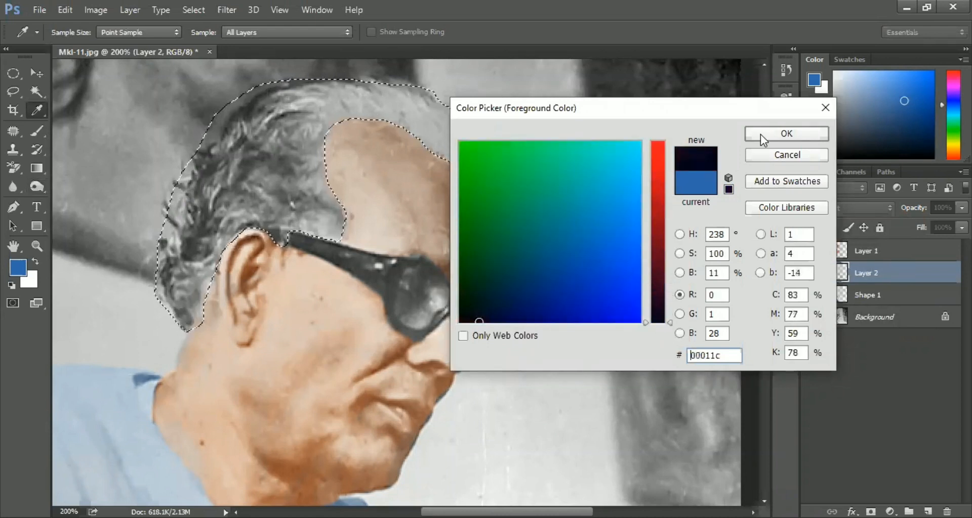
pyautogui.click(760, 135)
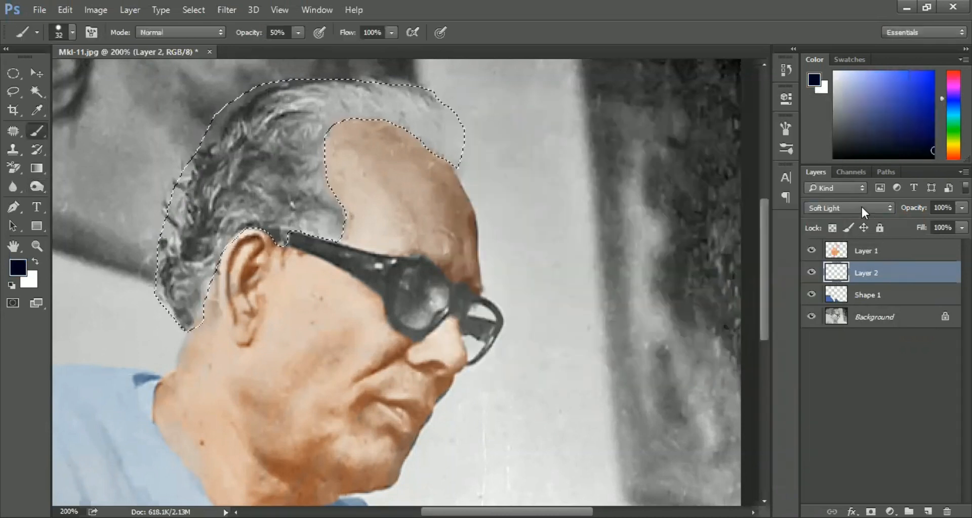
# Paint the whole selected hair area with the dark navy at 50% opacity and deselect it.
pyautogui.moveTo(297, 245)
pyautogui.mouseDown()
pyautogui.moveTo(319, 225)
pyautogui.moveTo(287, 221)
pyautogui.moveTo(188, 294)
pyautogui.moveTo(176, 319)
pyautogui.moveTo(241, 221)
pyautogui.moveTo(344, 185)
pyautogui.moveTo(166, 276)
pyautogui.moveTo(219, 187)
pyautogui.moveTo(349, 153)
pyautogui.moveTo(206, 199)
pyautogui.moveTo(379, 101)
pyautogui.moveTo(285, 144)
pyautogui.moveTo(365, 114)
pyautogui.moveTo(465, 149)
pyautogui.moveTo(376, 88)
pyautogui.moveTo(445, 109)
pyautogui.moveTo(488, 163)
pyautogui.mouseUp()
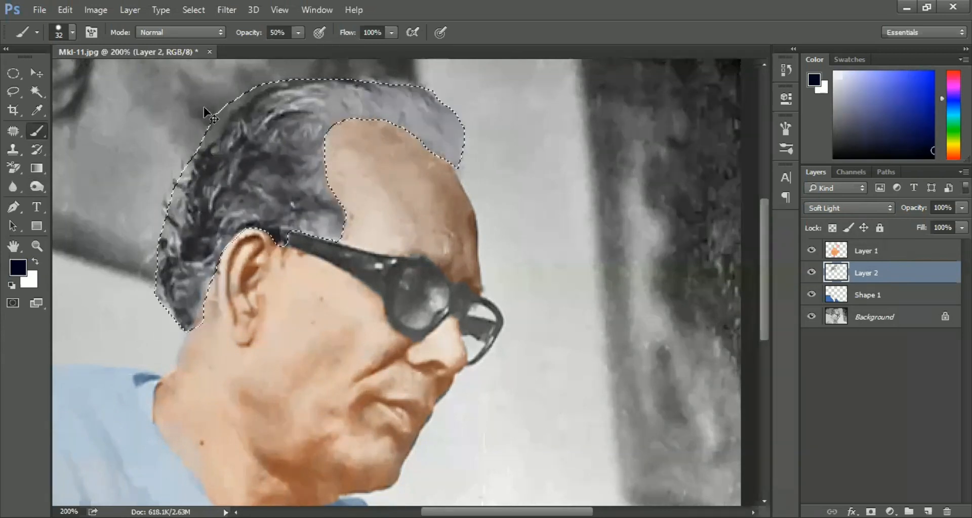
pyautogui.hotkey('ctrl', 'd')
pyautogui.hotkey('ctrl', 'z')
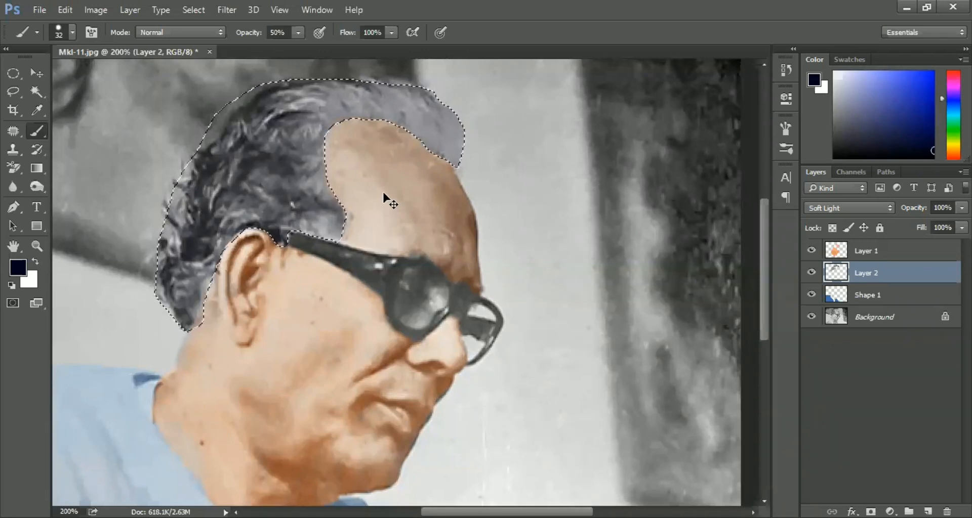
pyautogui.hotkey('ctrl', 'd')
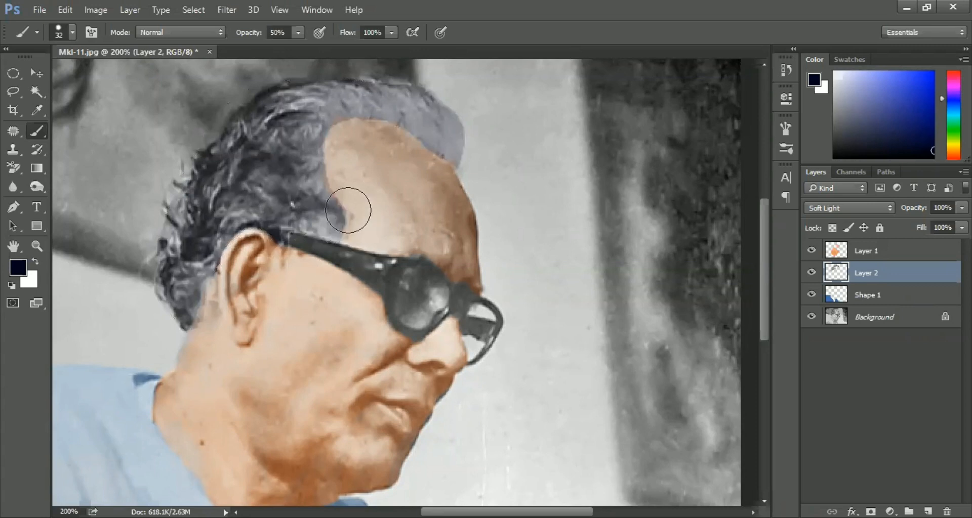
# Soften the hair colour's edge along the forehead hairline using the regular Eraser with a soft 25 px tip.
pyautogui.scroll(1, 334, 172)
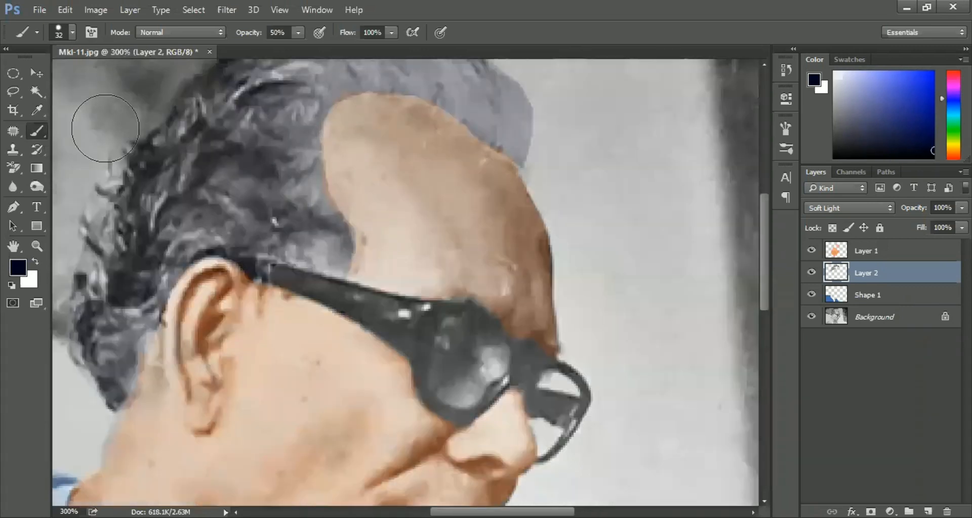
pyautogui.press('e')
pyautogui.click(71, 33)
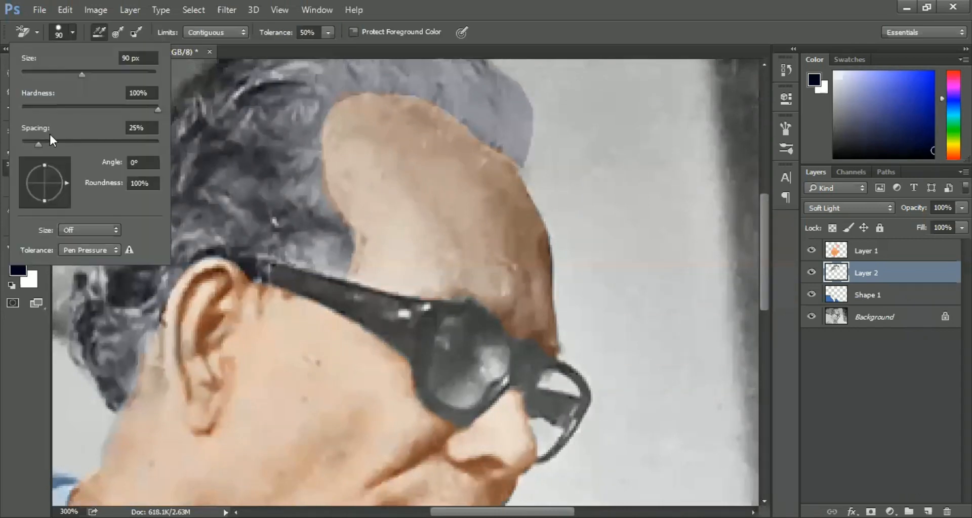
pyautogui.click(72, 32)
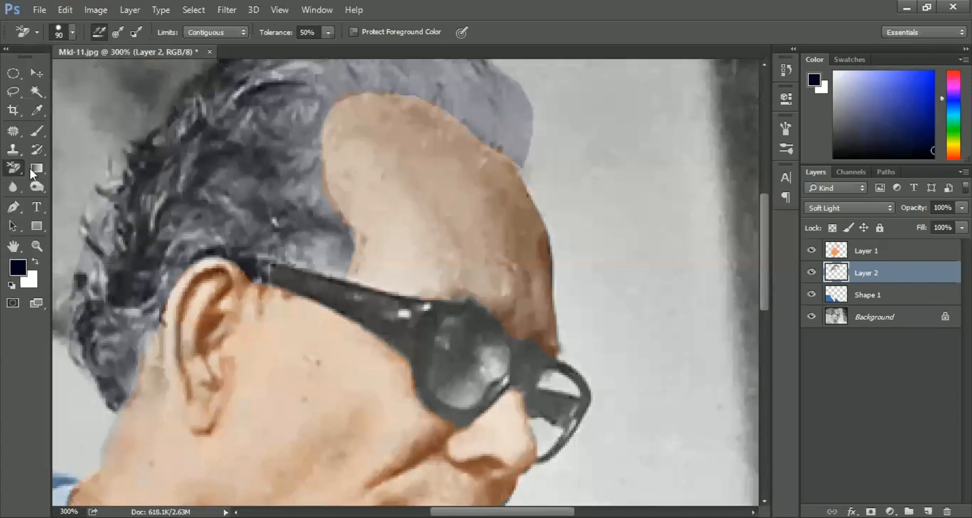
pyautogui.rightClick(19, 169)
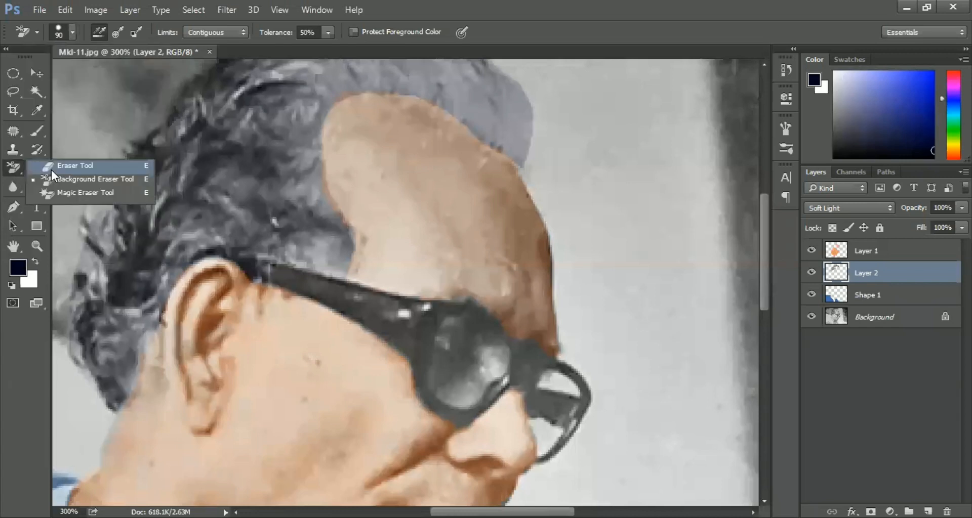
pyautogui.click(50, 166)
pyautogui.click(73, 31)
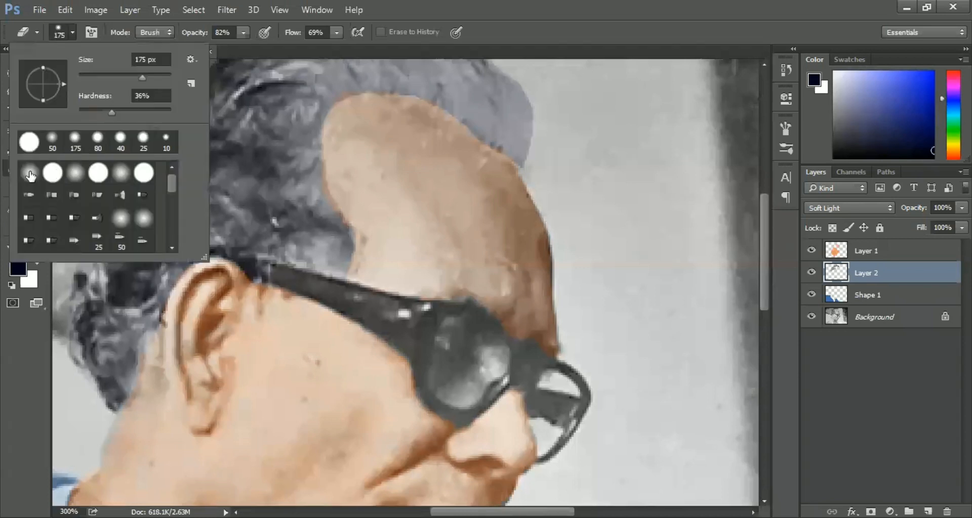
pyautogui.click(482, 192)
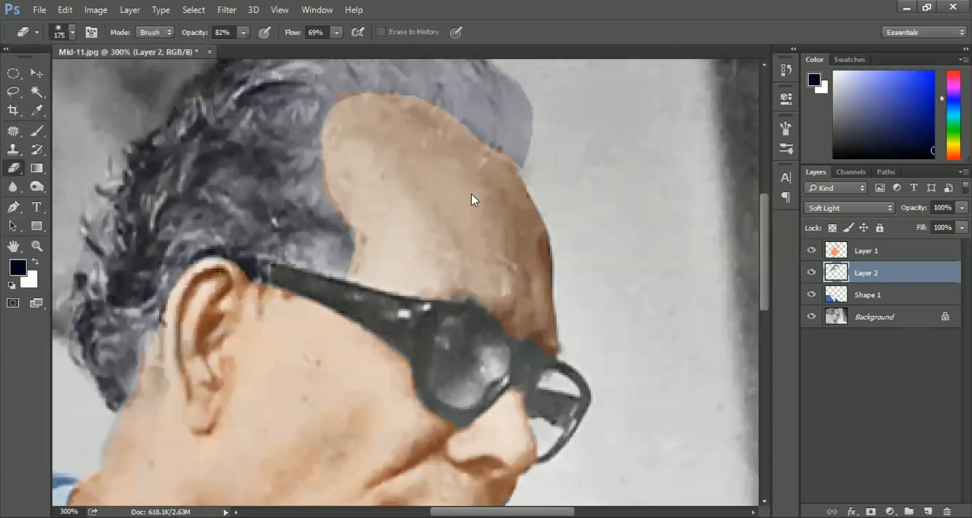
pyautogui.press('[')
pyautogui.press('[')
pyautogui.press('[')
pyautogui.press('[')
pyautogui.press('[')
pyautogui.press('[')
pyautogui.press('[')
pyautogui.press('[')
pyautogui.press('[')
pyautogui.press('[')
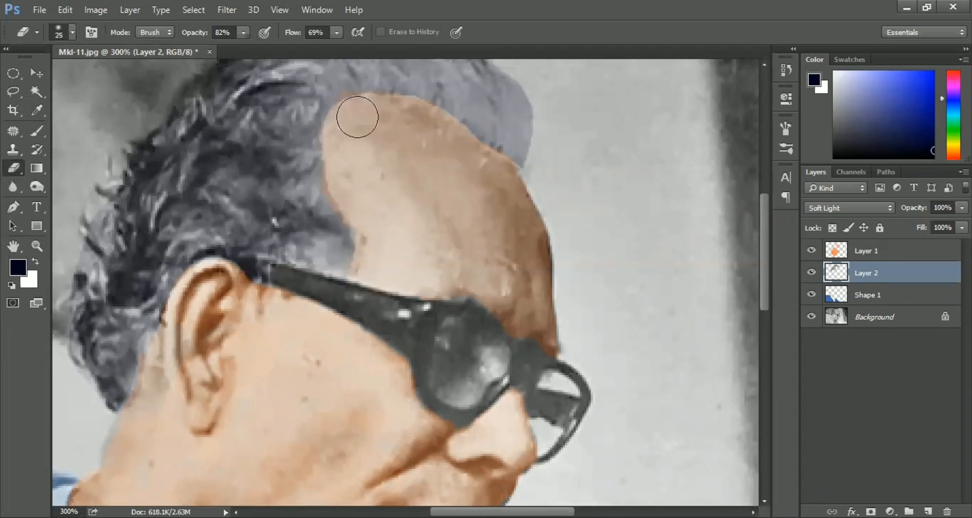
pyautogui.moveTo(350, 109)
pyautogui.mouseDown()
pyautogui.moveTo(437, 111)
pyautogui.moveTo(515, 168)
pyautogui.moveTo(524, 178)
pyautogui.moveTo(508, 171)
pyautogui.moveTo(516, 231)
pyautogui.mouseUp()
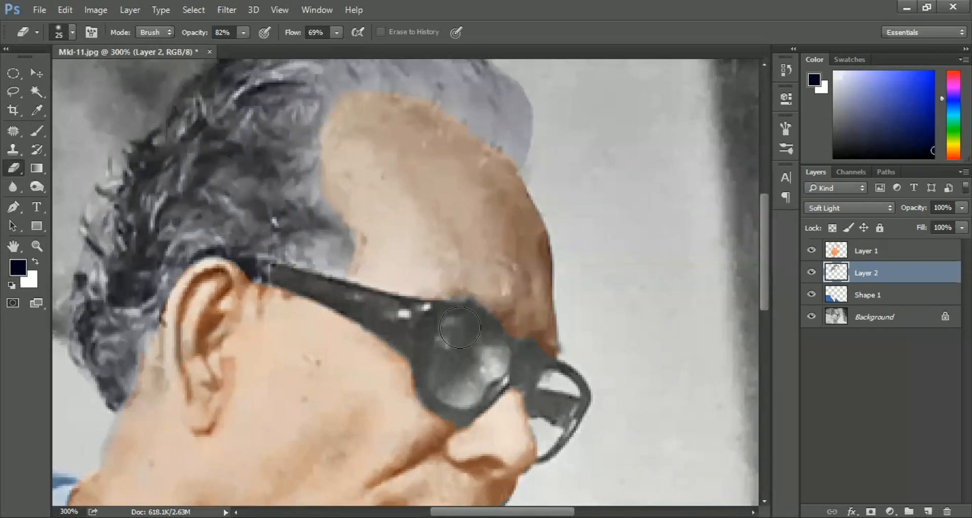
# Start a Pen tool shape outline at the image's left edge, tracing the shoulder, collar and nape up to the lower back hair.
pyautogui.keyDown('alt'); pyautogui.click(455, 287); pyautogui.keyUp('alt')
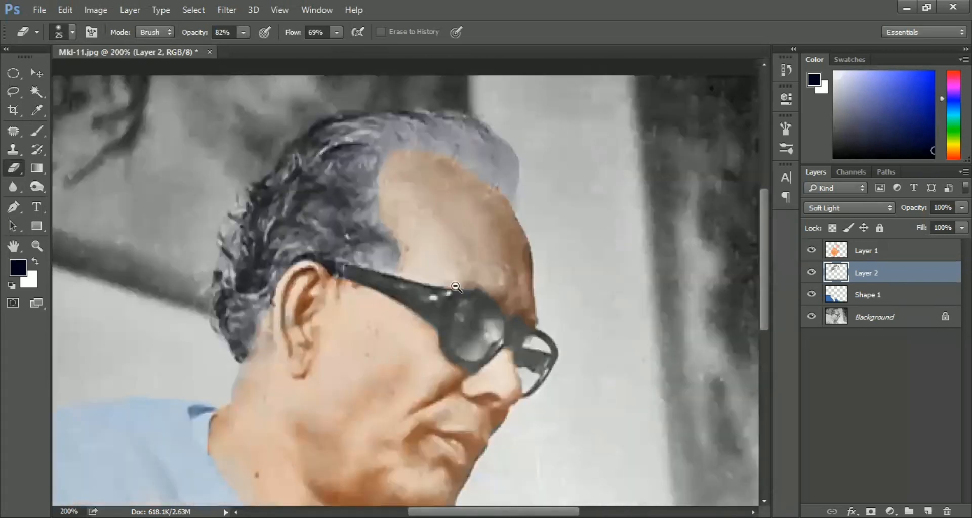
pyautogui.hotkey('ctrl', '-')
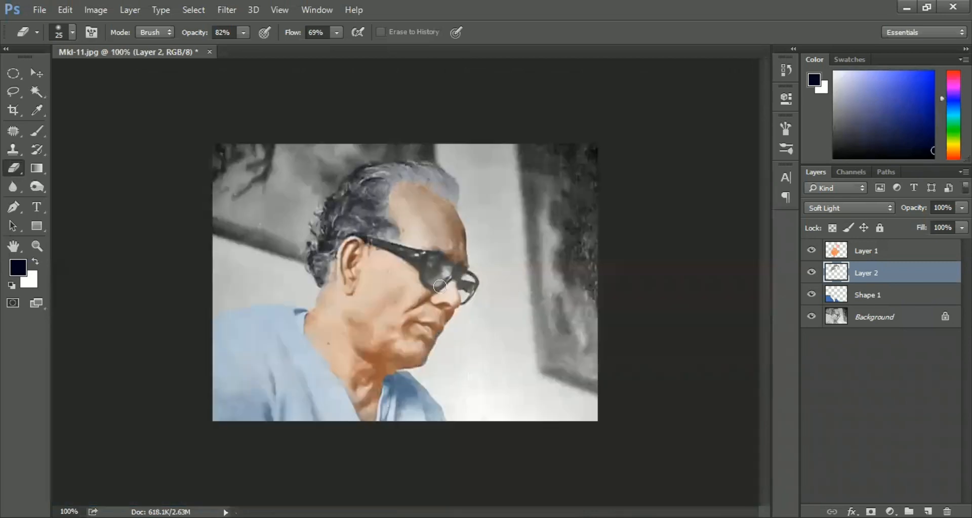
pyautogui.keyDown('ctrl'); pyautogui.click(228, 322); pyautogui.keyUp('ctrl')
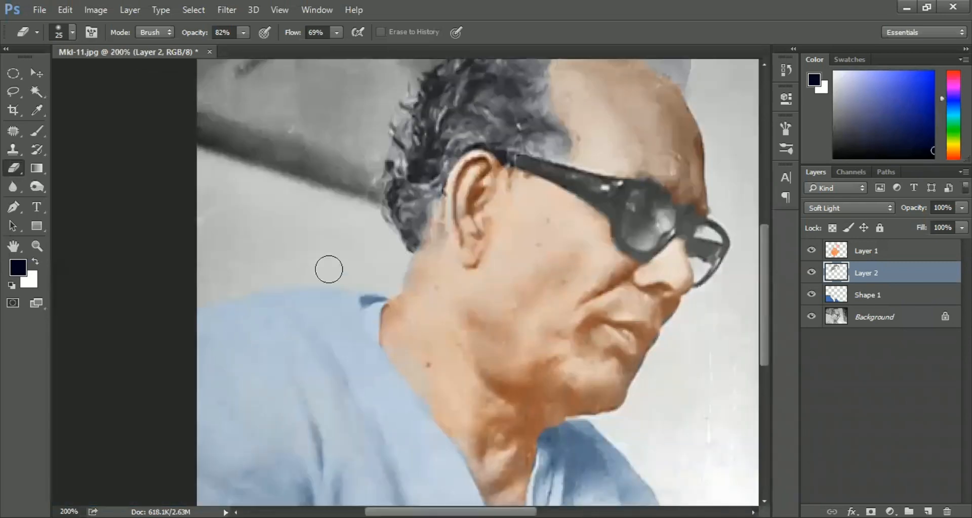
pyautogui.keyDown('alt'); pyautogui.click(547, 277); pyautogui.keyUp('alt')
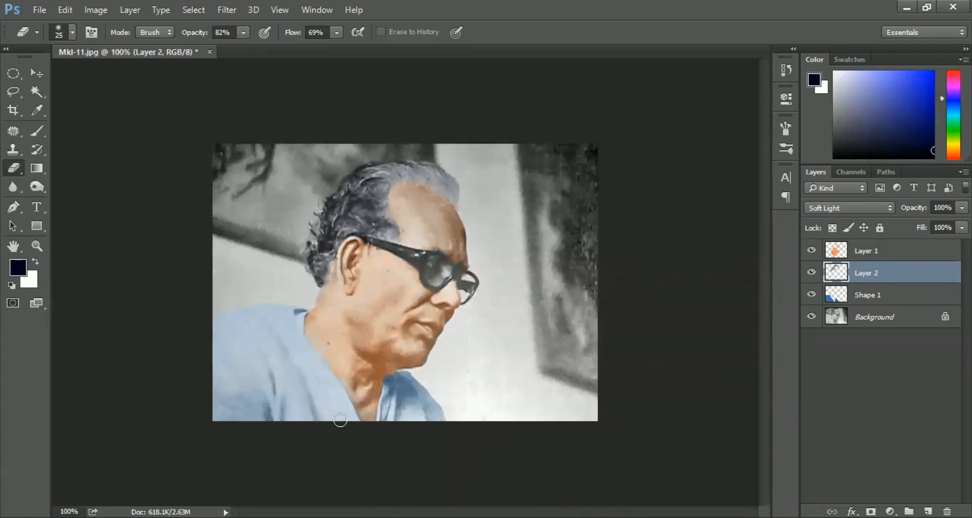
pyautogui.keyDown('ctrl'); pyautogui.click(254, 329); pyautogui.keyUp('ctrl')
pyautogui.keyDown('ctrl'); pyautogui.click(295, 324); pyautogui.keyUp('ctrl')
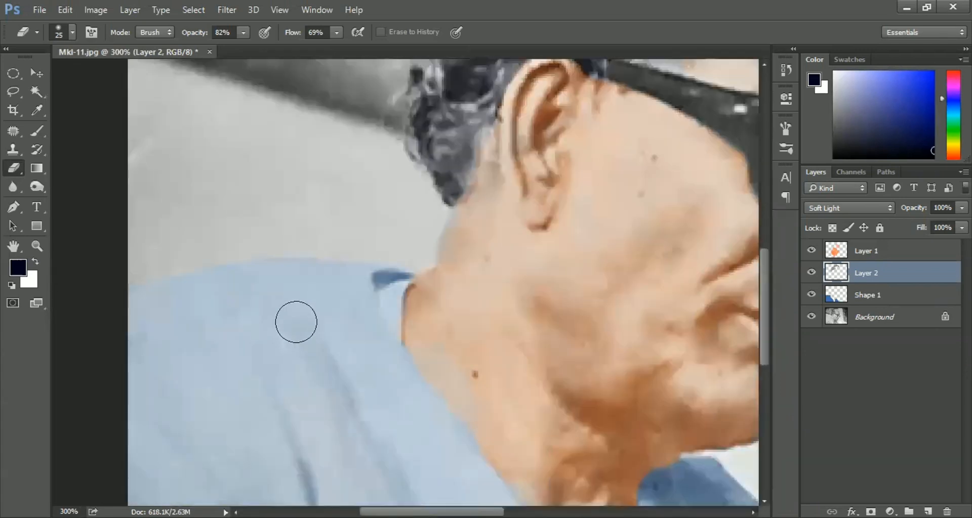
pyautogui.press('p')
pyautogui.click(129, 292)
pyautogui.moveTo(295, 258)
pyautogui.mouseDown()
pyautogui.moveTo(340, 269)
pyautogui.moveTo(377, 263)
pyautogui.mouseUp()
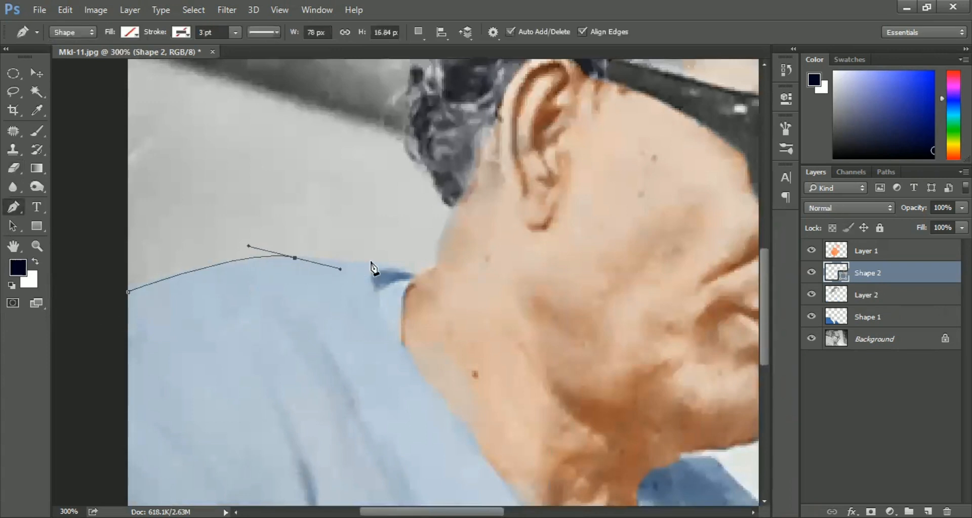
pyautogui.click(410, 266)
pyautogui.click(416, 275)
pyautogui.click(438, 261)
pyautogui.click(450, 206)
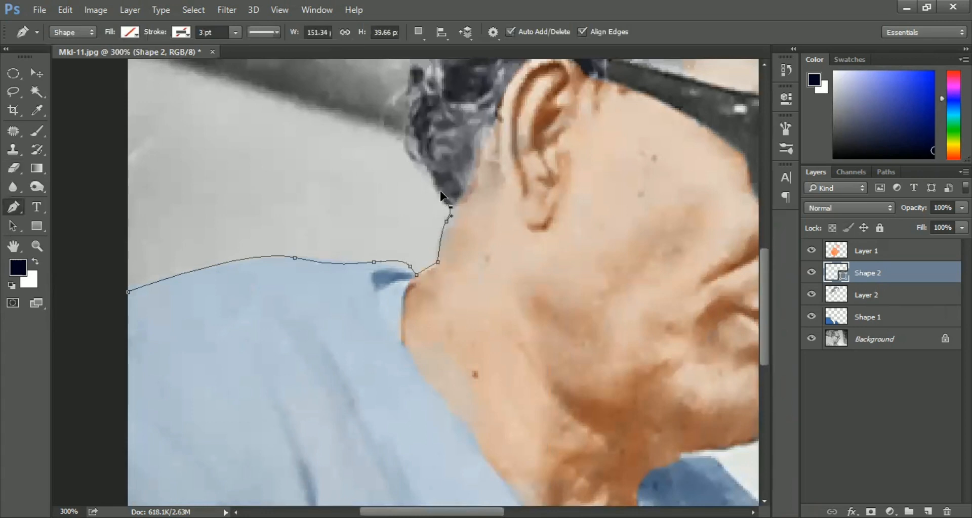
pyautogui.click(413, 146)
# Continue the outline with curved segments up the back of the hair behind the ear.
pyautogui.scroll(4, 358, 321)
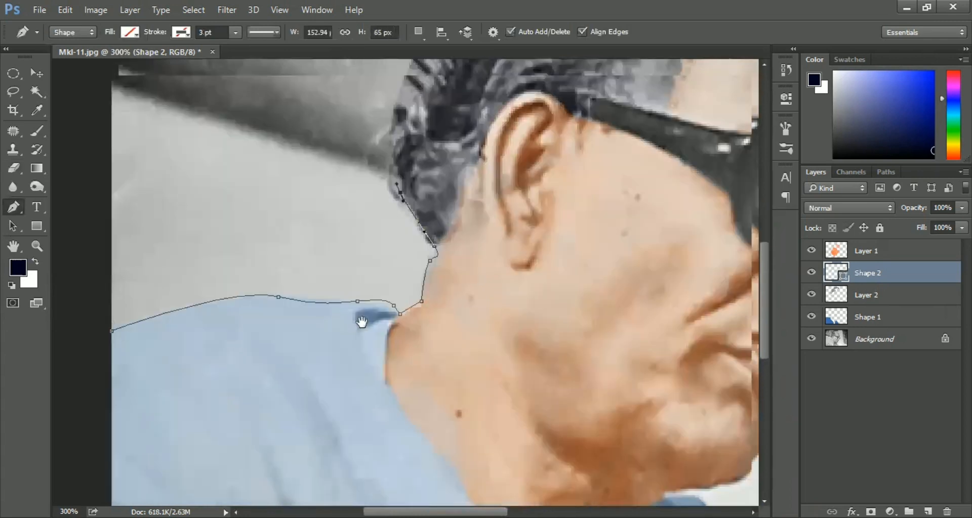
pyautogui.hscroll(2, 358, 321)
pyautogui.moveTo(350, 222); pyautogui.dragTo(353, 220)
pyautogui.moveTo(356, 188); pyautogui.dragTo(361, 174)
pyautogui.moveTo(388, 140); pyautogui.dragTo(404, 130)
pyautogui.click(418, 103)
pyautogui.scroll(1, 293, 264)
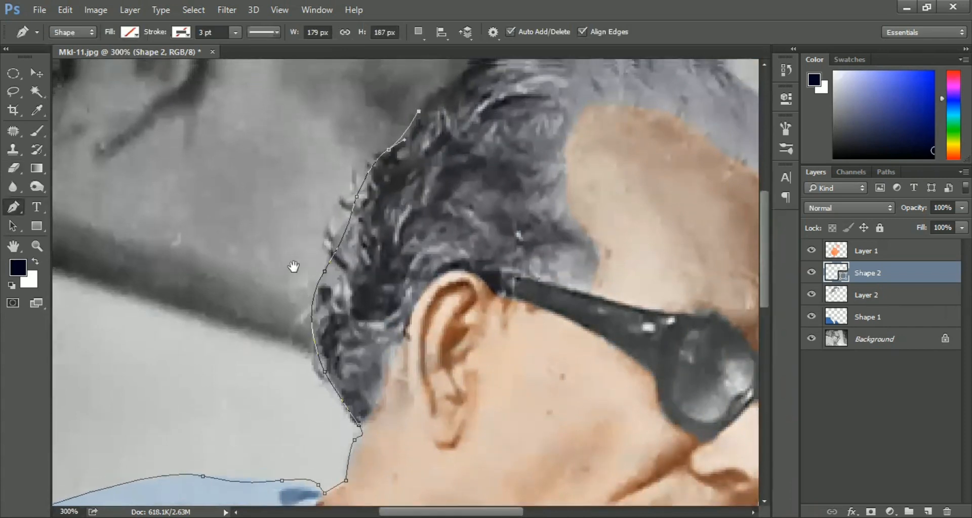
# Extend the outline over the top of the head and around the front tuft of hair to the forehead.
pyautogui.scroll(4, 338, 232)
pyautogui.hscroll(3, 338, 233)
pyautogui.moveTo(319, 242); pyautogui.dragTo(331, 234)
pyautogui.click(397, 216)
pyautogui.moveTo(469, 214); pyautogui.dragTo(517, 215)
pyautogui.moveTo(591, 234); pyautogui.dragTo(592, 231)
pyautogui.moveTo(627, 267); pyautogui.dragTo(618, 336)
pyautogui.click(618, 346)
pyautogui.moveTo(466, 257); pyautogui.dragTo(297, 181)
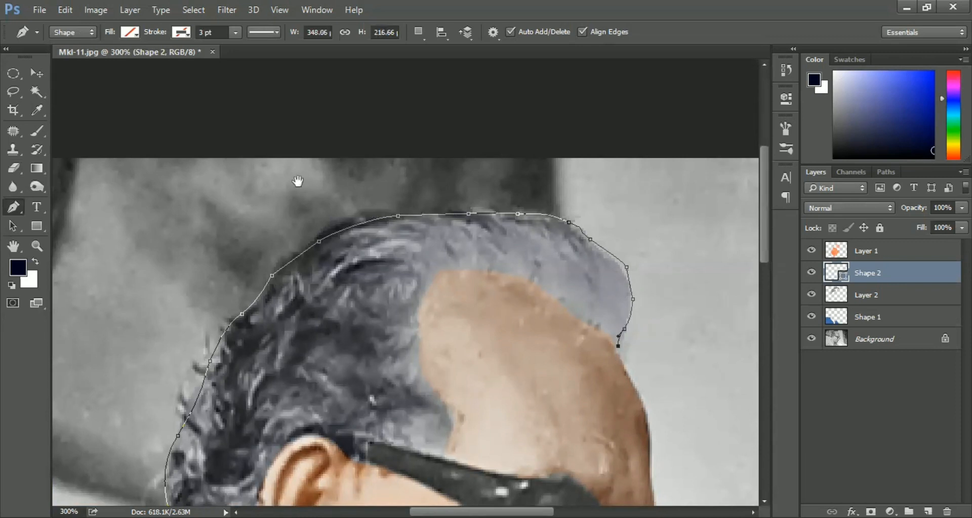
# Trace the outline down the forehead and around the front rim of the glasses to the nose.
pyautogui.moveTo(479, 344); pyautogui.dragTo(385, 363)
pyautogui.click(384, 367)
pyautogui.click(417, 406)
pyautogui.scroll(-3, 447, 319)
pyautogui.hscroll(-1, 446, 319)
pyautogui.moveTo(439, 324); pyautogui.dragTo(416, 348)
pyautogui.click(409, 345)
pyautogui.scroll(-3, 434, 258)
pyautogui.hscroll(-1, 434, 258)
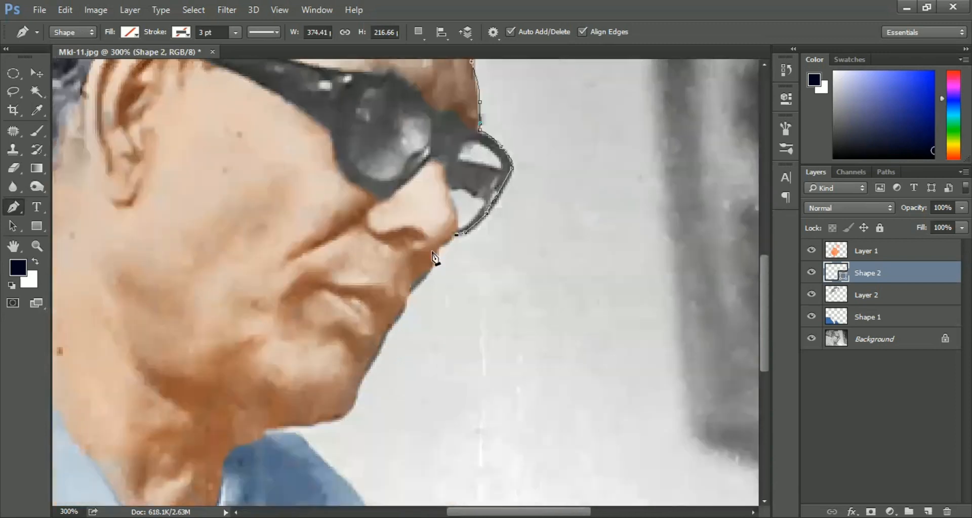
# Follow the face profile with closely spaced anchor points from below the nose past the lips to the chin.
pyautogui.click(411, 285)
pyautogui.click(407, 298)
pyautogui.click(401, 317)
pyautogui.click(389, 332)
pyautogui.click(378, 351)
pyautogui.click(363, 375)
pyautogui.moveTo(360, 394); pyautogui.dragTo(475, 229)
# Trace the outline under the chin and along the far collar and shoulder to the image's bottom edge.
pyautogui.click(416, 262)
pyautogui.click(397, 264)
pyautogui.click(433, 266)
pyautogui.click(459, 295)
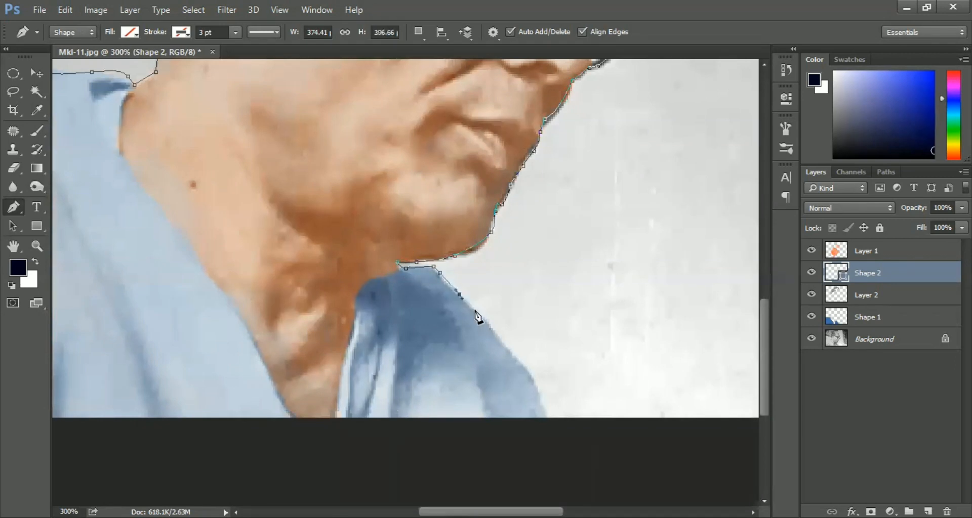
pyautogui.click(487, 323)
pyautogui.click(509, 349)
pyautogui.moveTo(501, 356); pyautogui.dragTo(349, 182)
pyautogui.click(388, 205)
pyautogui.click(400, 236)
pyautogui.click(405, 249)
# Close the outline with a wide loop outside the canvas enclosing the background, and turn the path into a selection.
pyautogui.keyDown('alt'); pyautogui.click(521, 313); pyautogui.keyUp('alt')
pyautogui.keyDown('alt'); pyautogui.click(520, 317); pyautogui.keyUp('alt')
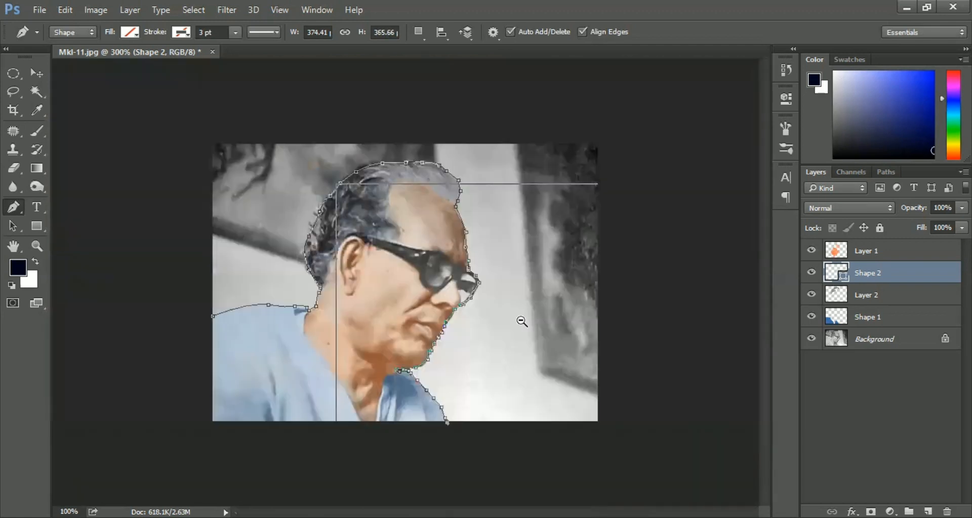
pyautogui.keyDown('alt'); pyautogui.click(519, 318); pyautogui.keyUp('alt')
pyautogui.keyDown('alt'); pyautogui.click(521, 372); pyautogui.keyUp('alt')
pyautogui.moveTo(528, 436); pyautogui.dragTo(586, 429)
pyautogui.moveTo(631, 397); pyautogui.dragTo(649, 379)
pyautogui.moveTo(689, 303); pyautogui.dragTo(696, 268)
pyautogui.moveTo(671, 181); pyautogui.dragTo(637, 158)
pyautogui.moveTo(506, 124); pyautogui.dragTo(442, 124)
pyautogui.moveTo(342, 119); pyautogui.dragTo(225, 211)
pyautogui.moveTo(211, 263); pyautogui.dragTo(211, 305)
pyautogui.moveTo(222, 337); pyautogui.dragTo(278, 349)
pyautogui.click(309, 299)
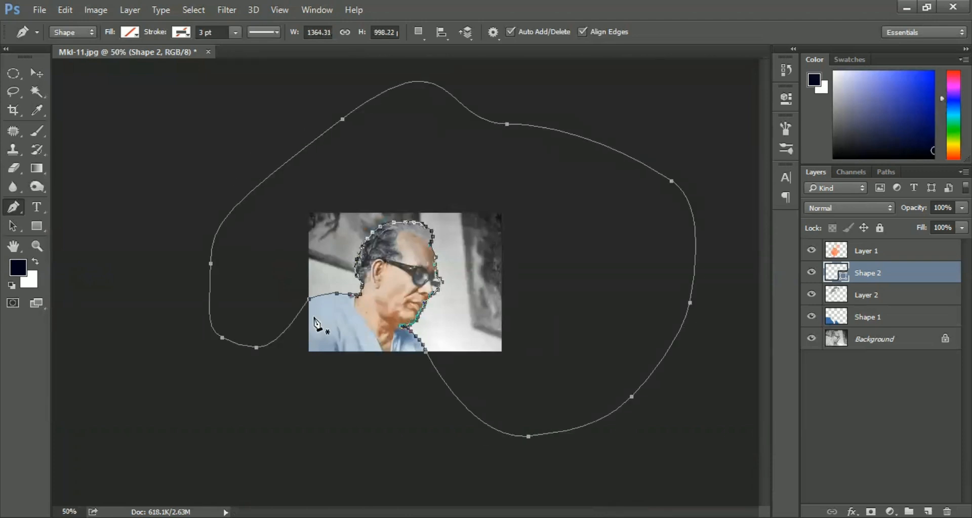
pyautogui.rightClick(342, 247)
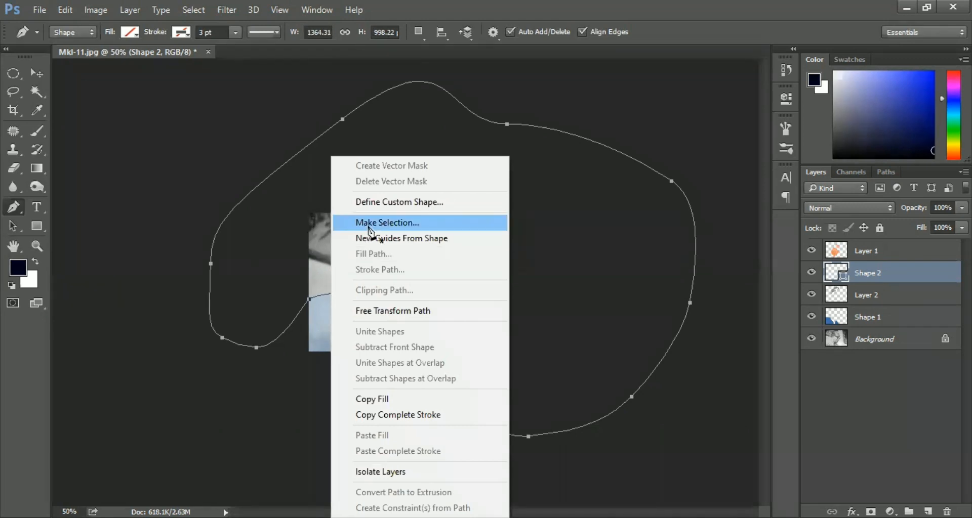
pyautogui.click(364, 226)
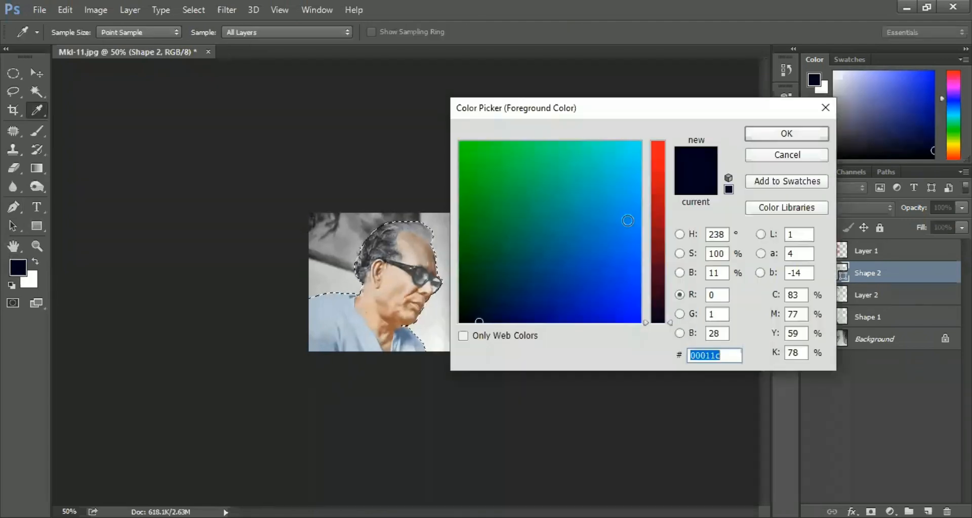
# Set the foreground colour to golden yellow #f7dd00.
pyautogui.click(629, 178)
pyautogui.moveTo(657, 245); pyautogui.dragTo(657, 280)
pyautogui.click(460, 191)
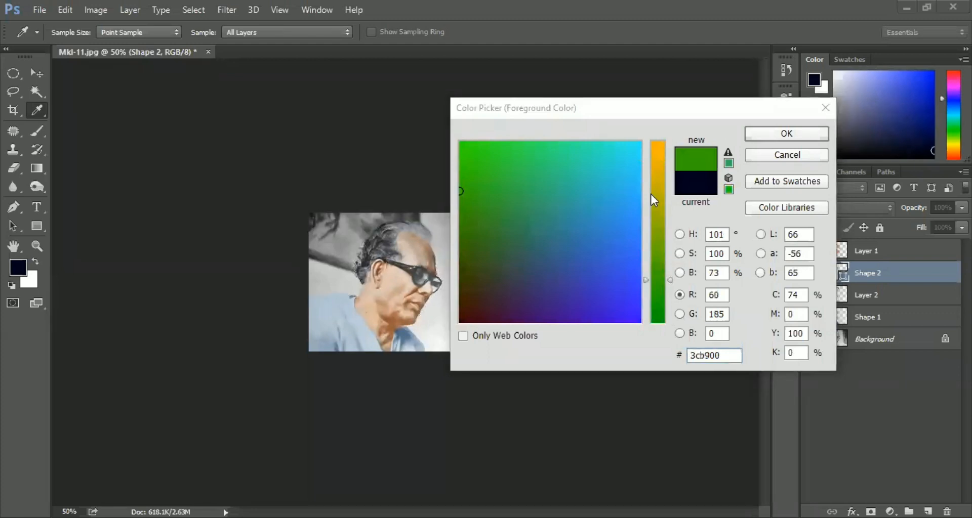
pyautogui.click(656, 182)
pyautogui.moveTo(577, 188); pyautogui.dragTo(453, 157)
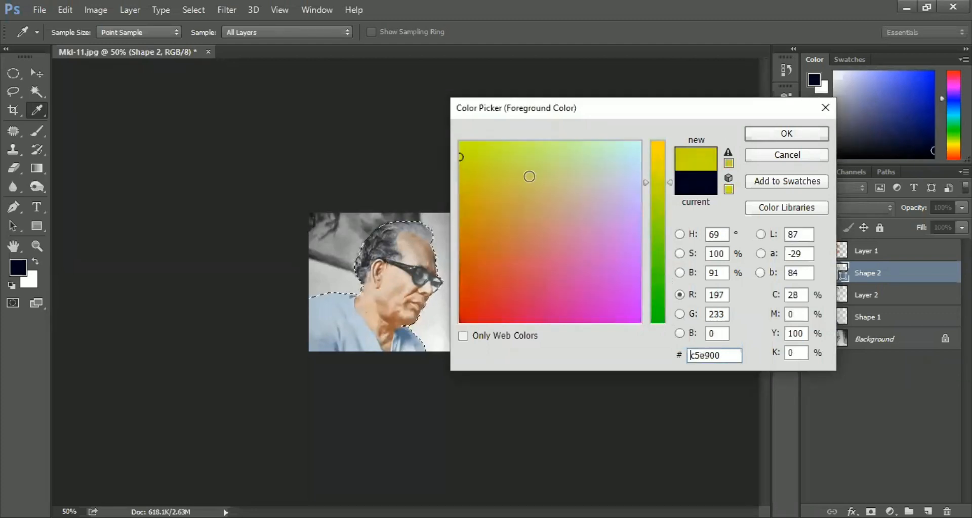
pyautogui.moveTo(665, 184); pyautogui.dragTo(667, 147)
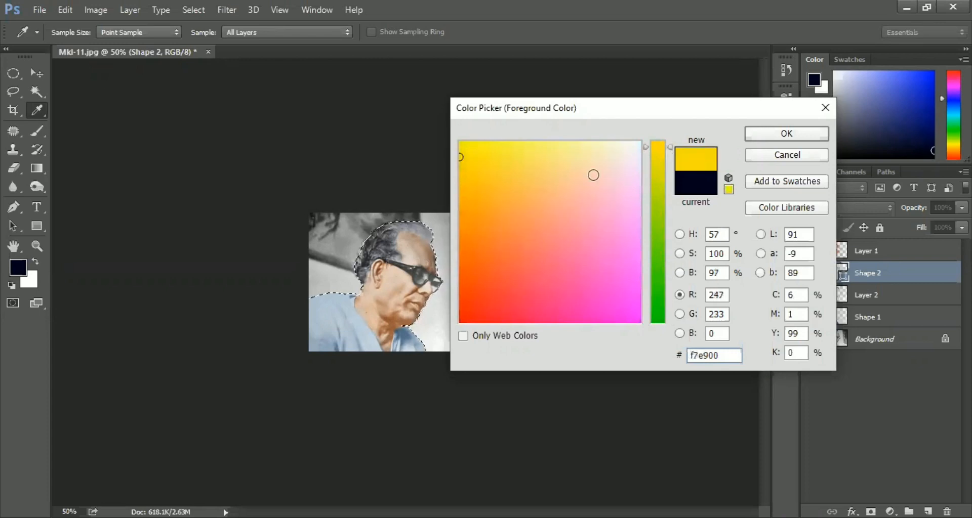
pyautogui.click(533, 155)
pyautogui.moveTo(496, 147)
pyautogui.mouseDown()
pyautogui.moveTo(470, 137)
pyautogui.moveTo(469, 158)
pyautogui.moveTo(446, 165)
pyautogui.mouseUp()
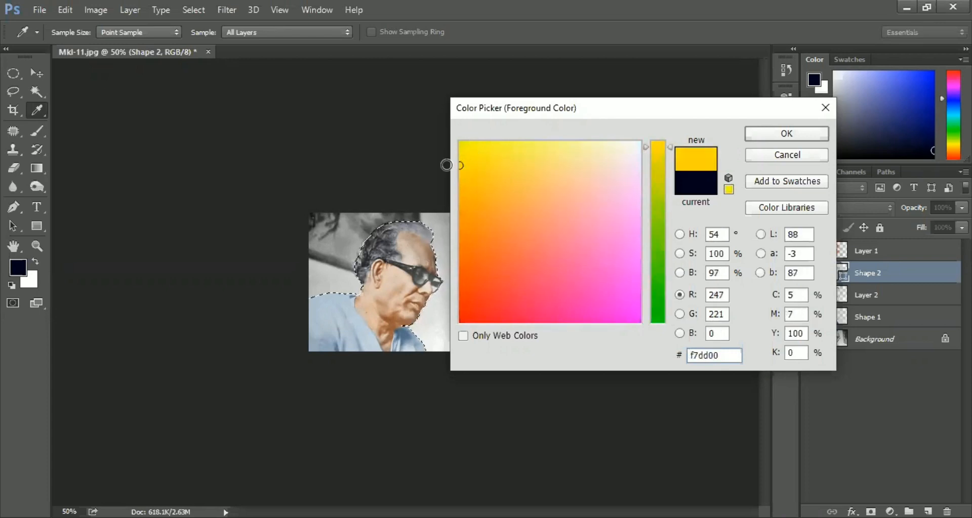
pyautogui.click(770, 135)
# Set the Shape 2 layer's blend mode to Soft Light and rasterize it for painting with the Brush.
pyautogui.click(855, 207)
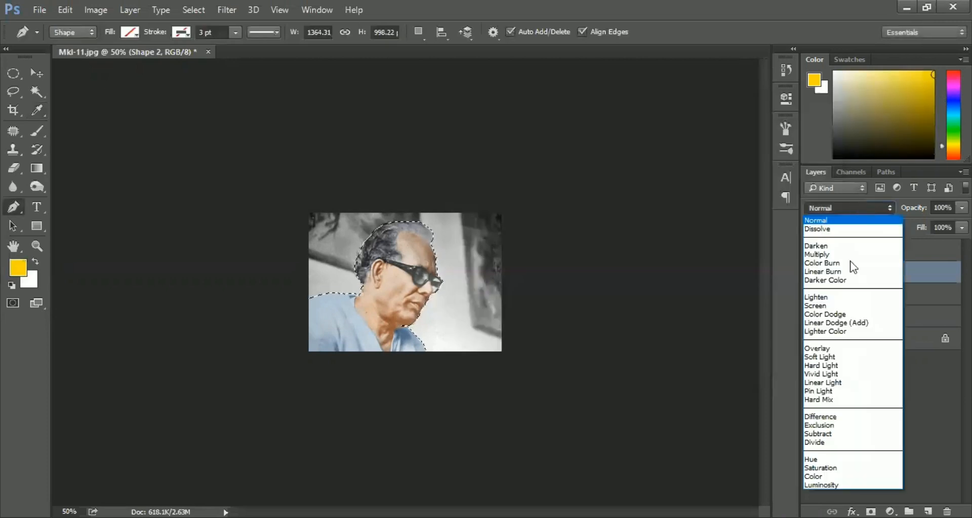
pyautogui.click(820, 357)
pyautogui.click(446, 323)
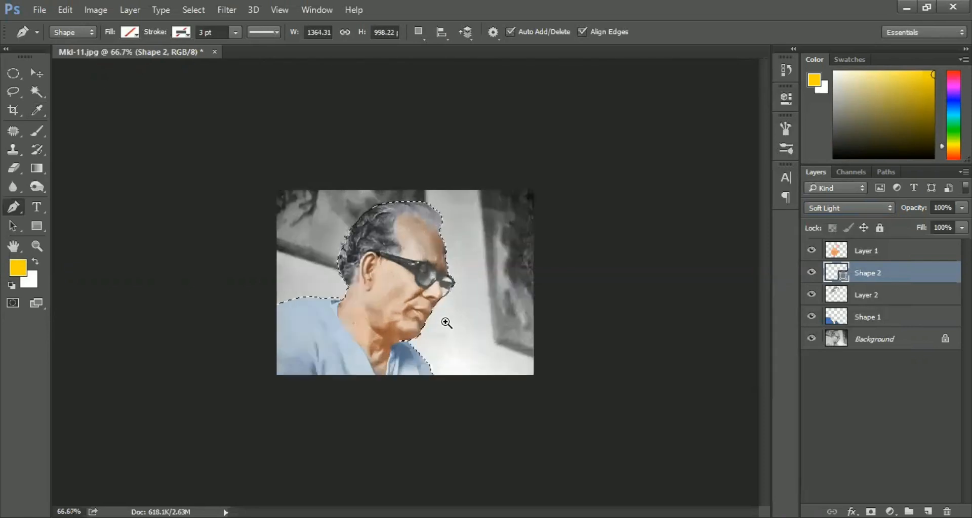
pyautogui.click(449, 327)
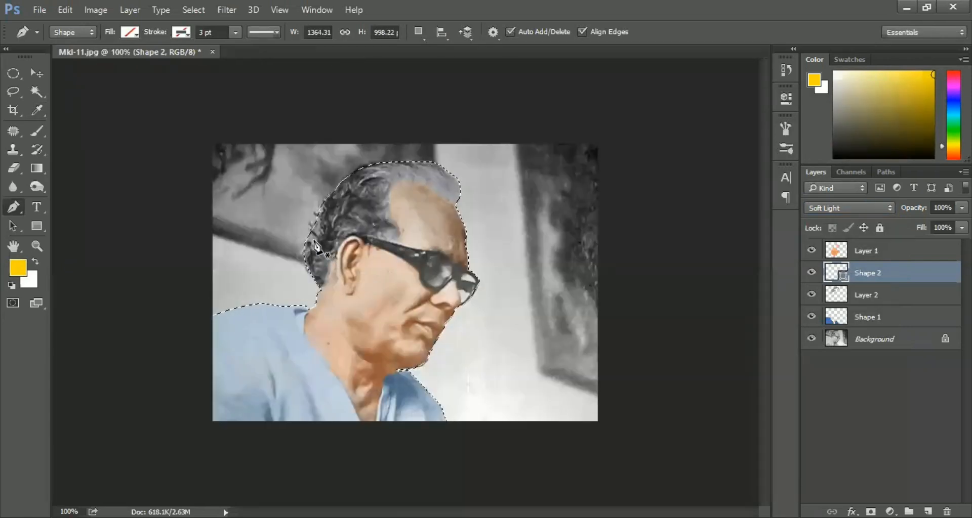
pyautogui.press('b')
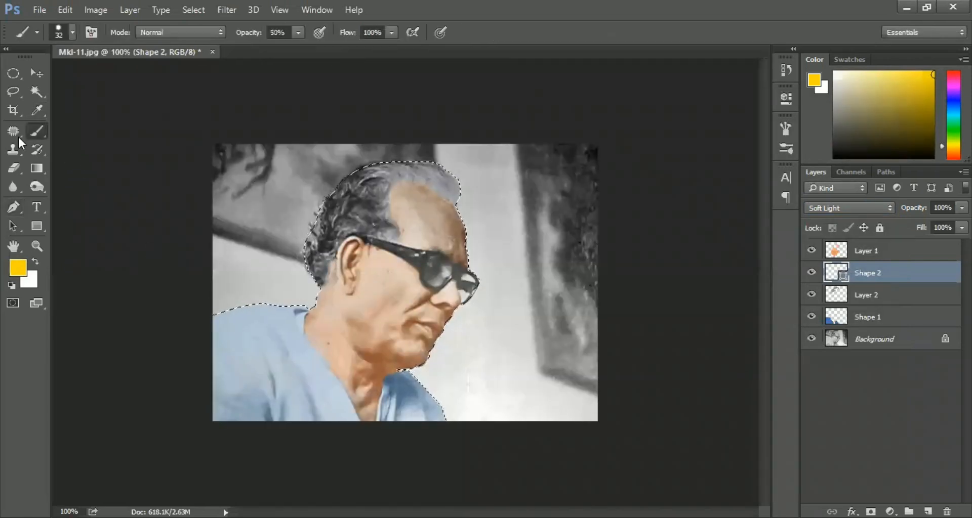
pyautogui.click(420, 208)
pyautogui.press('Return')
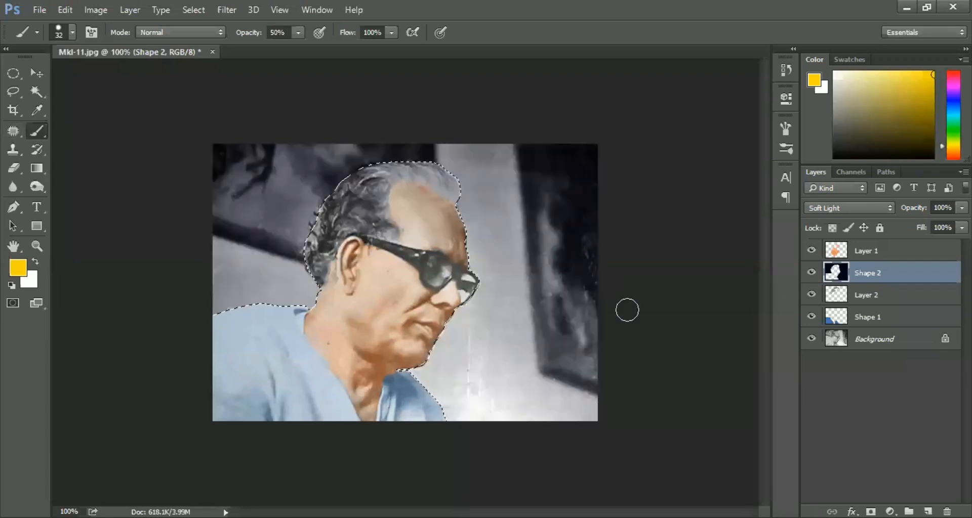
# Paint the selected background yellow with a 200 px brush at 50% opacity, undo the extra stroke over the wall, and deselect.
pyautogui.press(']')
pyautogui.press(']')
pyautogui.press(']')
pyautogui.press(']')
pyautogui.press(']')
pyautogui.press(']')
pyautogui.press(']')
pyautogui.press(']')
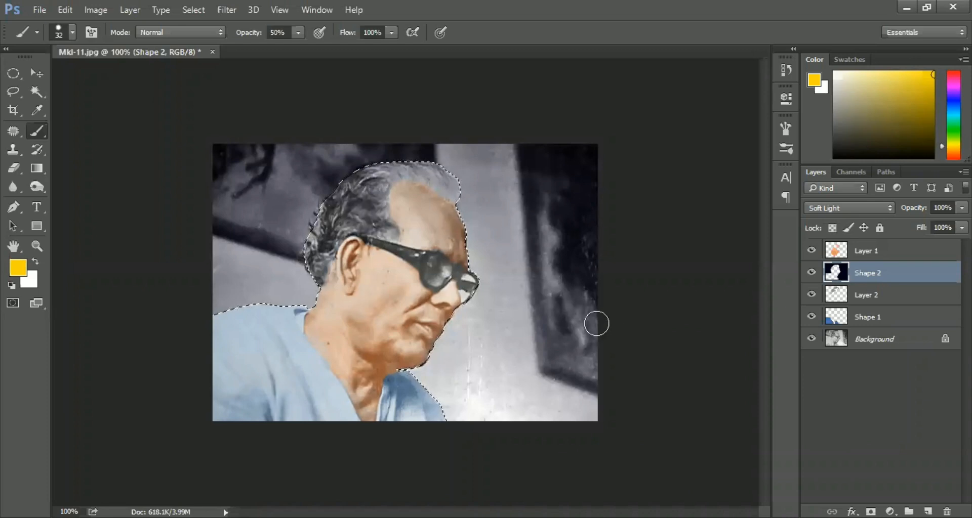
pyautogui.press(']')
pyautogui.press(']')
pyautogui.press(']')
pyautogui.moveTo(451, 293)
pyautogui.mouseDown()
pyautogui.moveTo(466, 195)
pyautogui.moveTo(629, 152)
pyautogui.moveTo(373, 151)
pyautogui.moveTo(119, 347)
pyautogui.moveTo(278, 304)
pyautogui.mouseUp()
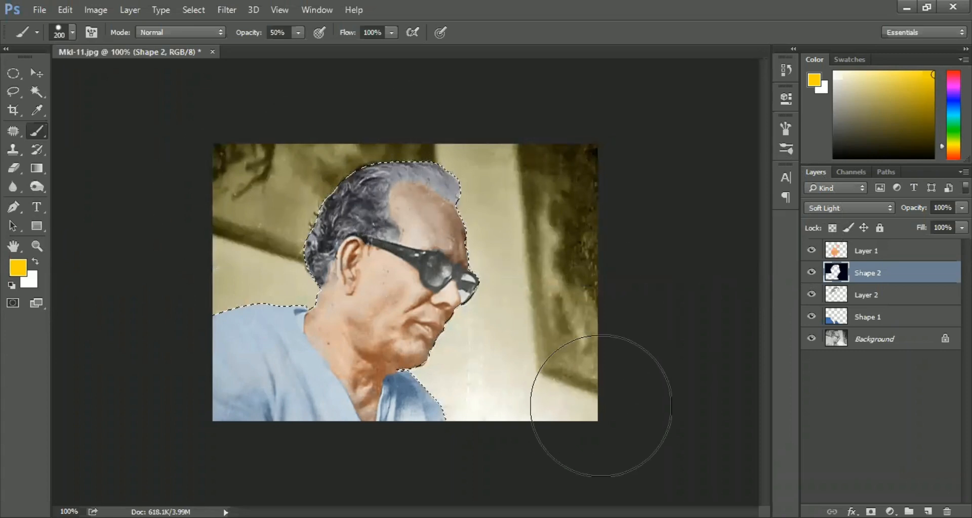
pyautogui.moveTo(553, 189); pyautogui.dragTo(569, 186)
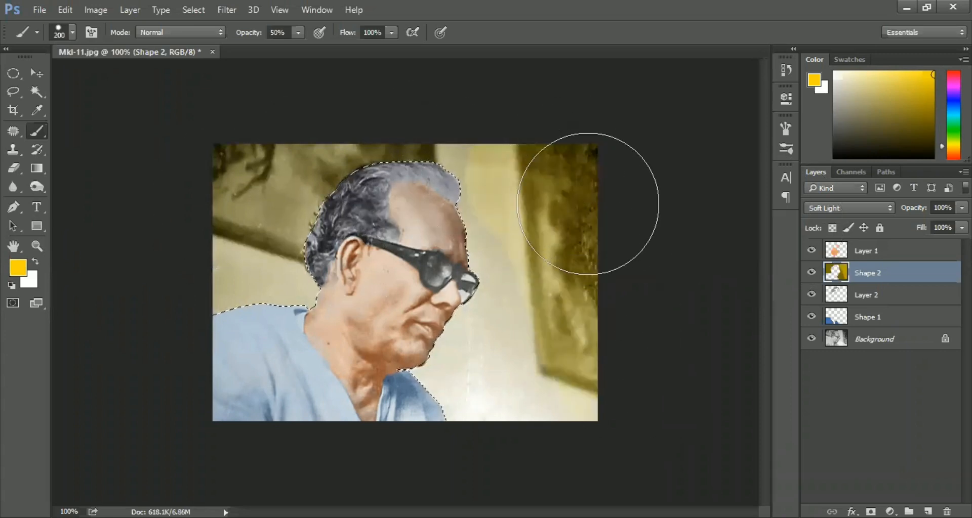
pyautogui.hotkey('ctrl', 'z')
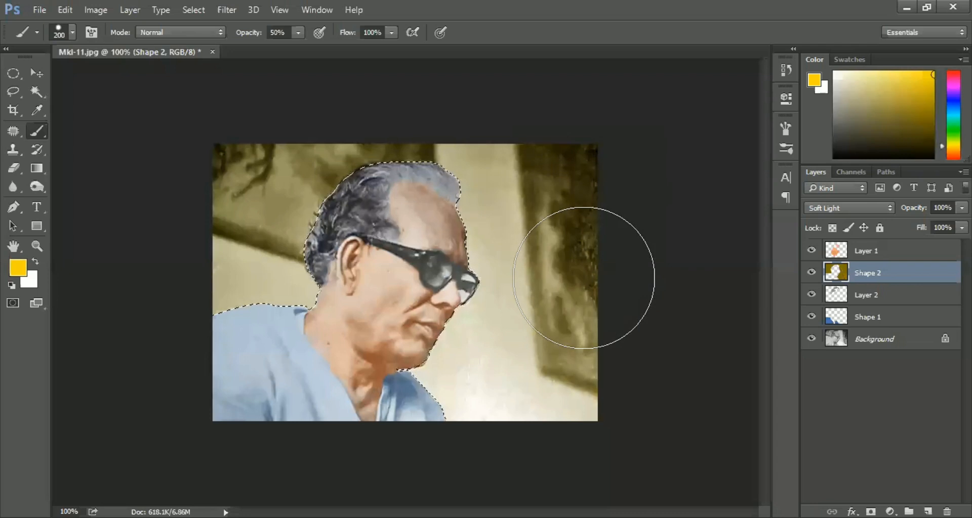
pyautogui.hotkey('ctrl', 'd')
# Select the near lens and both clear parts of the far lens of the glasses with the Lasso in one combined selection.
pyautogui.moveTo(436, 282)
pyautogui.mouseDown()
pyautogui.moveTo(400, 326)
pyautogui.moveTo(438, 297)
pyautogui.mouseUp()
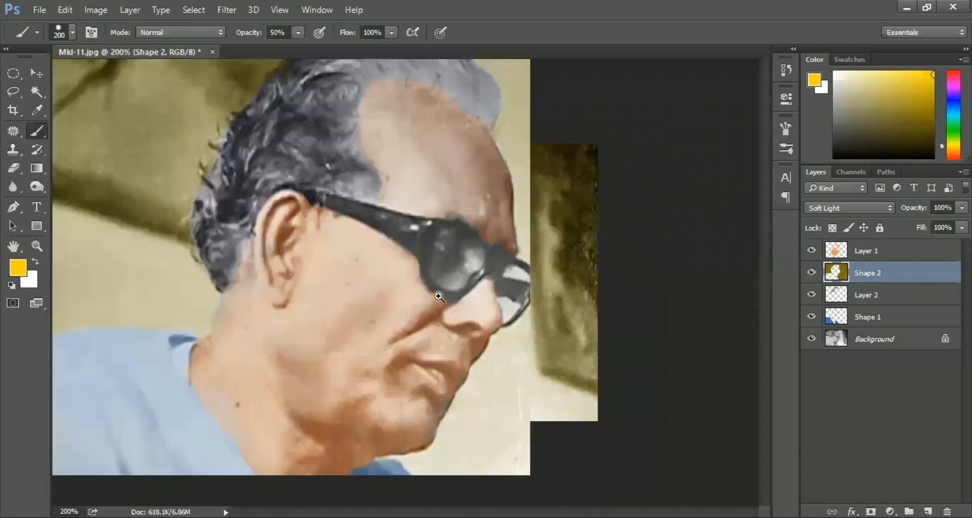
pyautogui.click(554, 256)
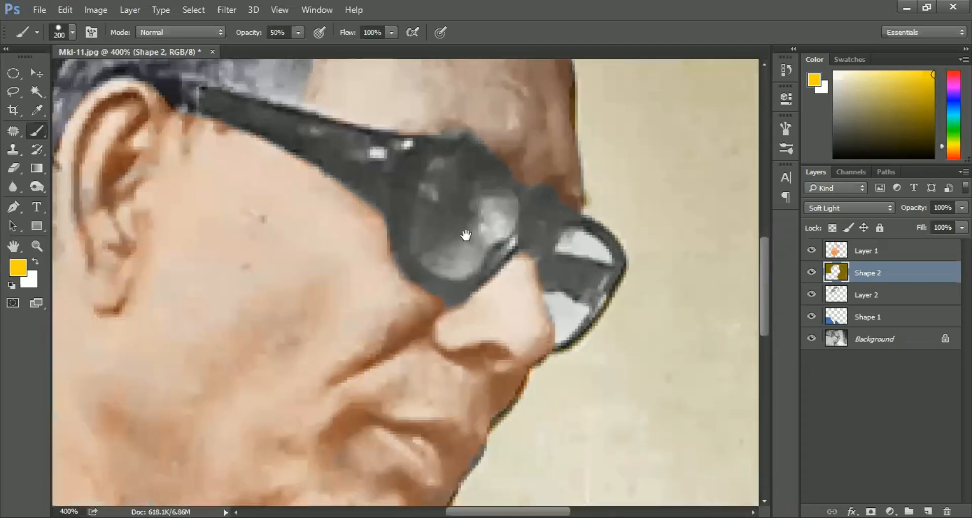
pyautogui.moveTo(497, 191); pyautogui.dragTo(470, 231)
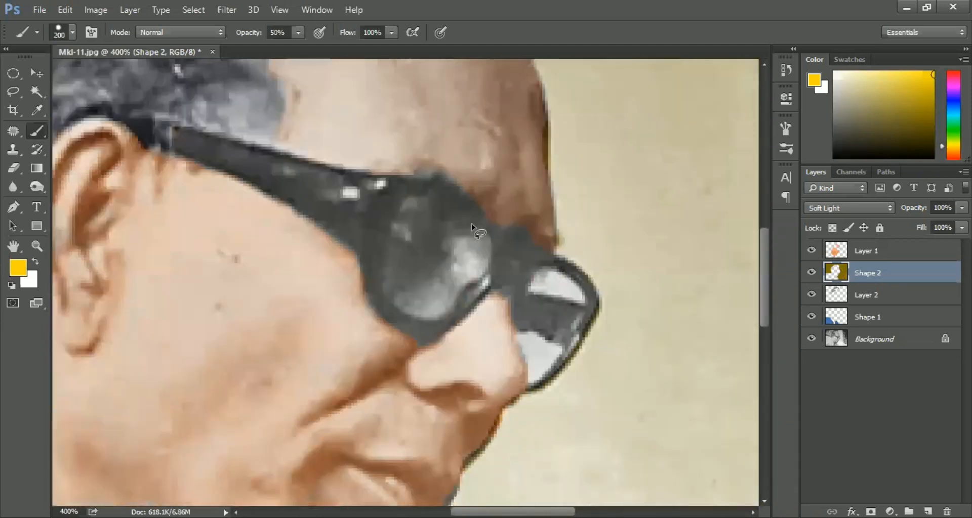
pyautogui.press('l')
pyautogui.moveTo(490, 272)
pyautogui.mouseDown()
pyautogui.moveTo(420, 316)
pyautogui.moveTo(387, 302)
pyautogui.moveTo(394, 223)
pyautogui.moveTo(413, 200)
pyautogui.moveTo(439, 192)
pyautogui.moveTo(482, 223)
pyautogui.moveTo(493, 272)
pyautogui.moveTo(593, 314)
pyautogui.moveTo(591, 288)
pyautogui.moveTo(560, 272)
pyautogui.moveTo(543, 270)
pyautogui.moveTo(527, 305)
pyautogui.mouseUp()
pyautogui.press('shift')
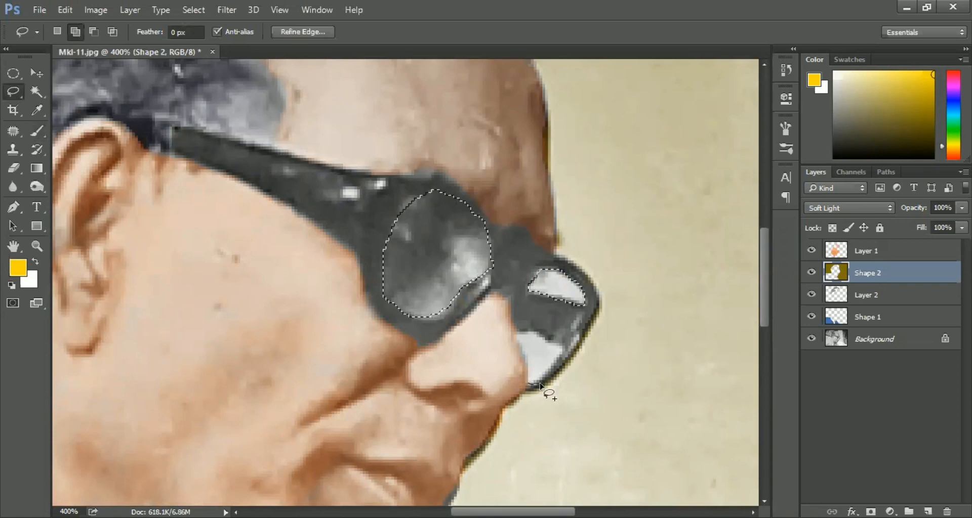
pyautogui.moveTo(539, 337)
pyautogui.mouseDown()
pyautogui.moveTo(518, 331)
pyautogui.moveTo(528, 377)
pyautogui.moveTo(545, 384)
pyautogui.mouseUp()
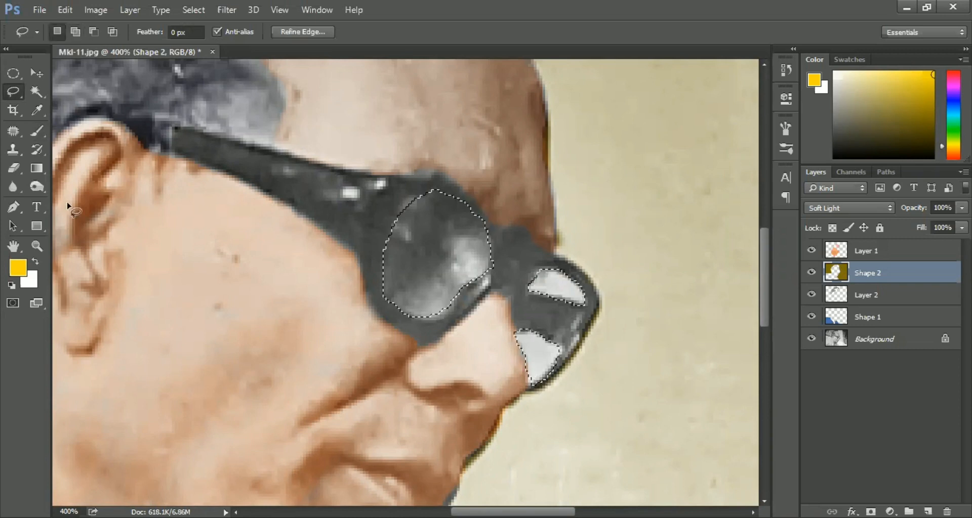
# Set the foreground colour to the light skin tone #dec7b8 sampled from the cheek.
pyautogui.click(19, 275)
pyautogui.click(207, 318)
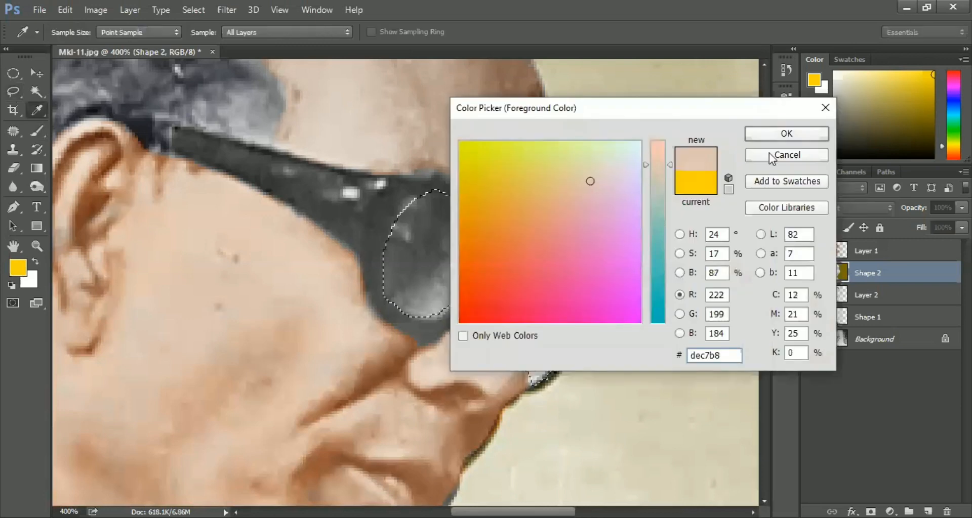
pyautogui.press('Return')
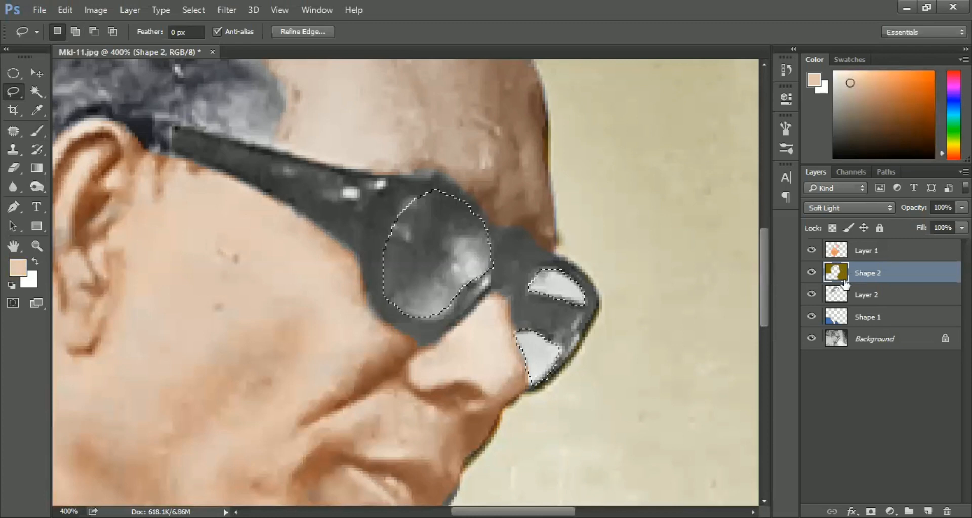
# Add a new layer above Shape 2 for the lenses and set its blend mode to Soft Light.
pyautogui.hotkey('ctrl', 'shift', 'alt', 'n')
pyautogui.press('b')
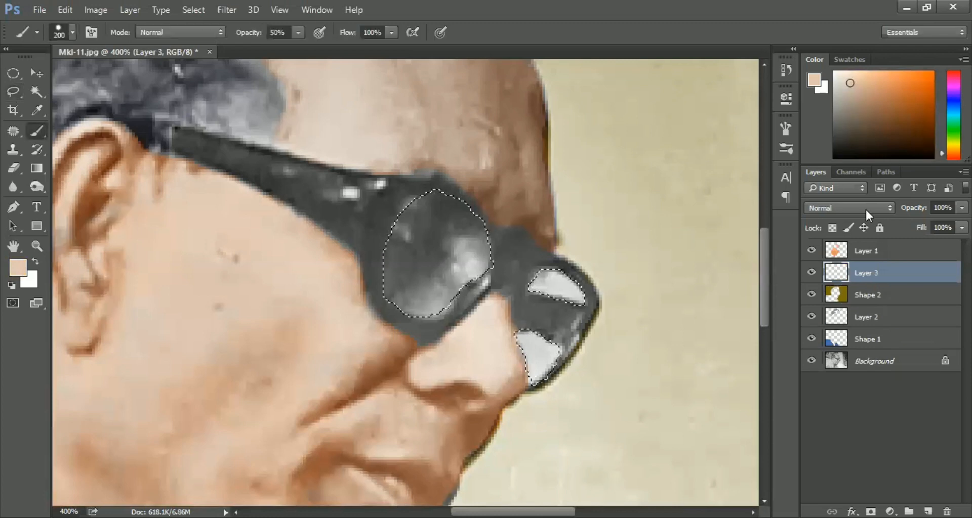
pyautogui.click(864, 208)
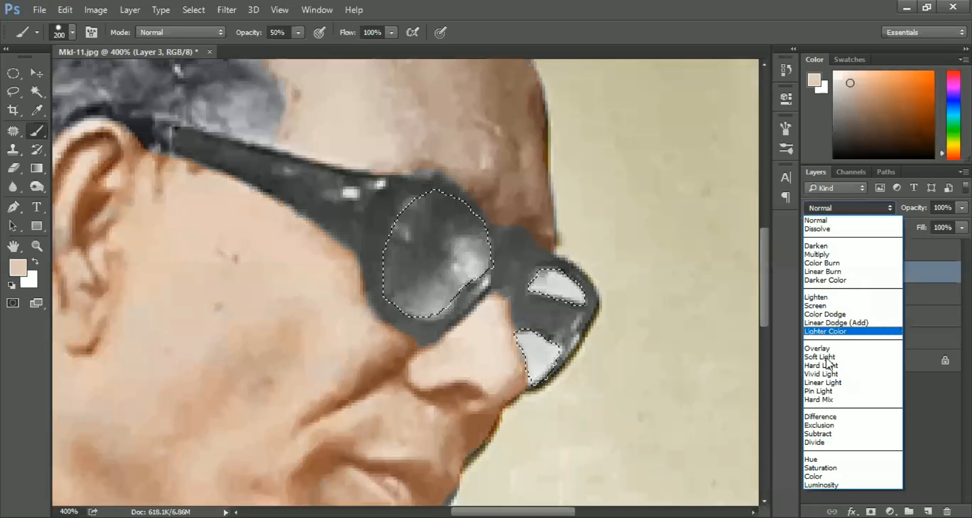
pyautogui.click(819, 356)
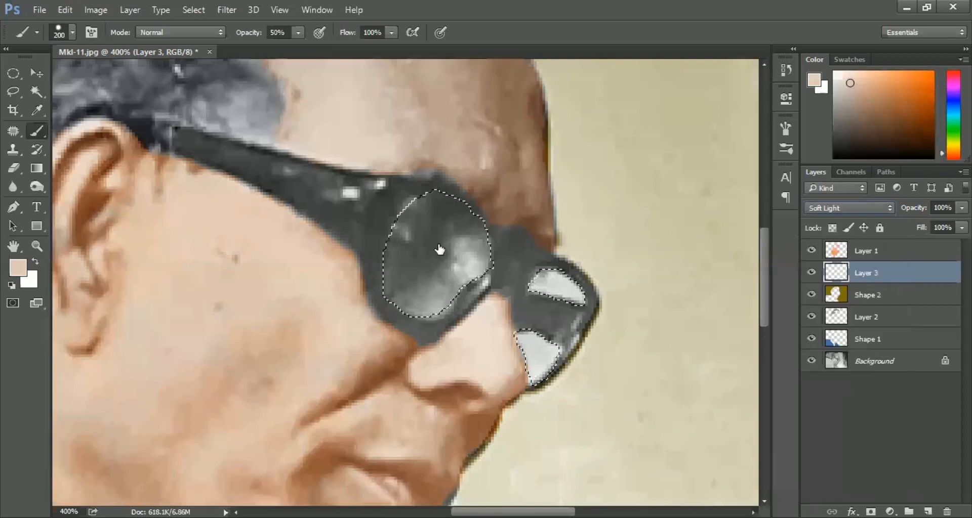
# Try painting the selected lenses with the skin tone using a 30 px brush at 50% opacity.
pyautogui.click(72, 33)
pyautogui.moveTo(121, 77); pyautogui.dragTo(93, 81)
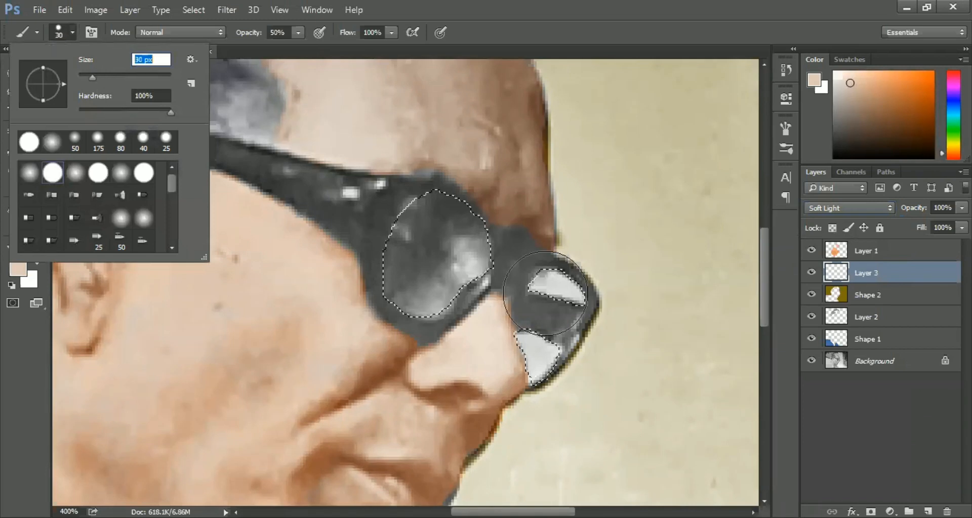
pyautogui.moveTo(390, 256)
pyautogui.mouseDown()
pyautogui.moveTo(455, 292)
pyautogui.moveTo(482, 243)
pyautogui.moveTo(545, 359)
pyautogui.moveTo(562, 299)
pyautogui.moveTo(564, 376)
pyautogui.moveTo(455, 278)
pyautogui.moveTo(545, 265)
pyautogui.mouseUp()
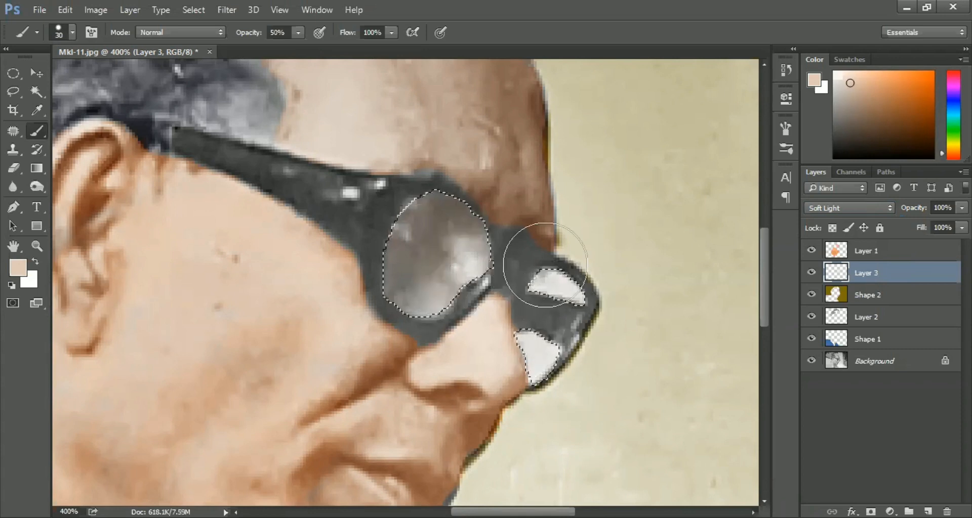
pyautogui.click(478, 284)
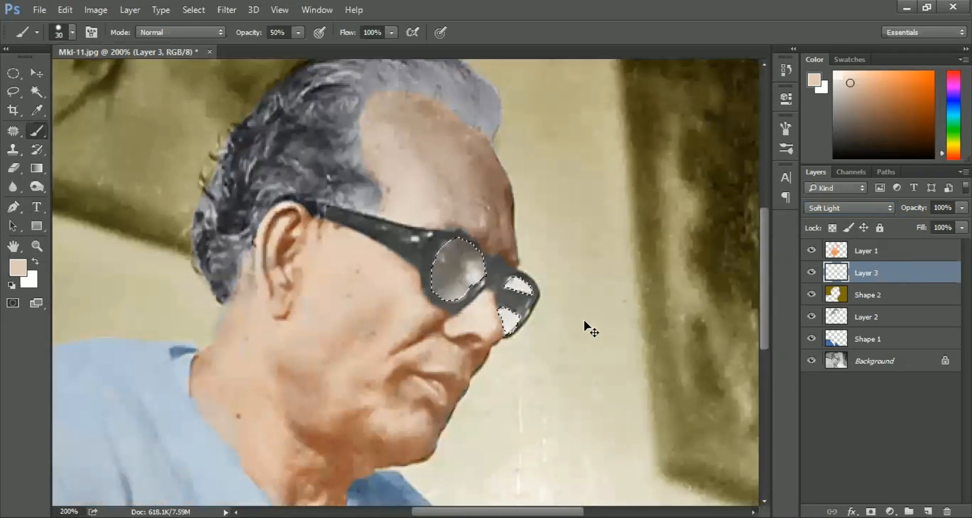
# Undo the skin-tone paint on the lenses and clear the selection.
pyautogui.hotkey('ctrl', 'd')
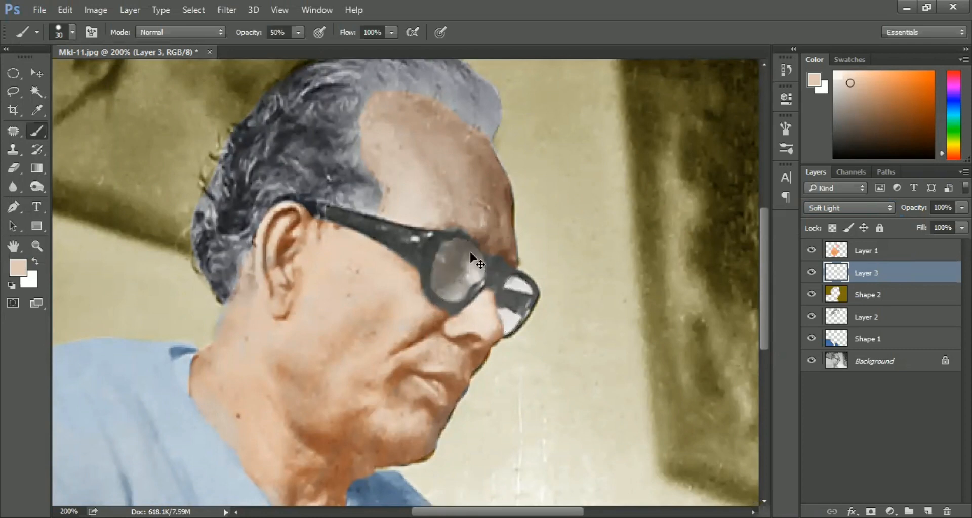
pyautogui.hotkey('ctrl', 'shift', 'd')
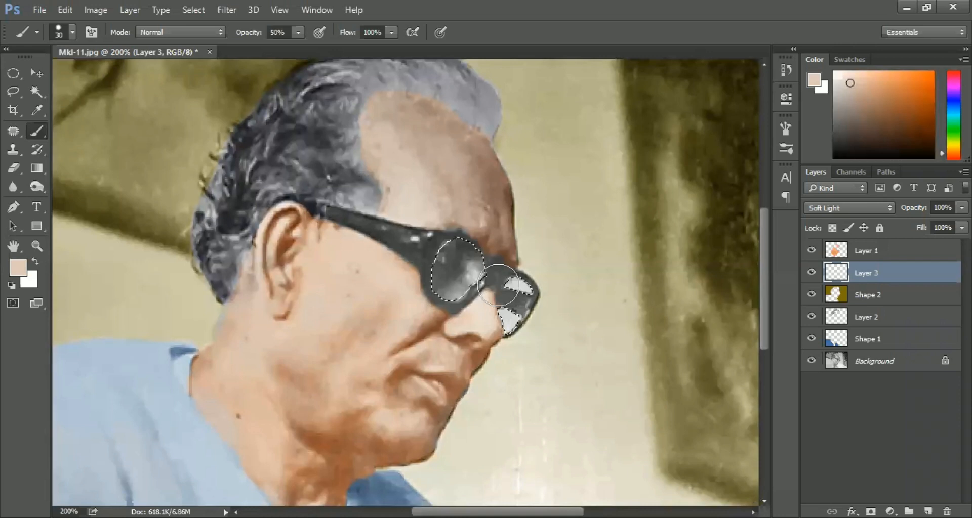
pyautogui.hotkey('ctrl', 'd')
# Darken the hair on Layer 2 with the Burn tool at 50 px, using the Midtones range and 50% exposure.
pyautogui.moveTo(421, 140); pyautogui.dragTo(486, 269)
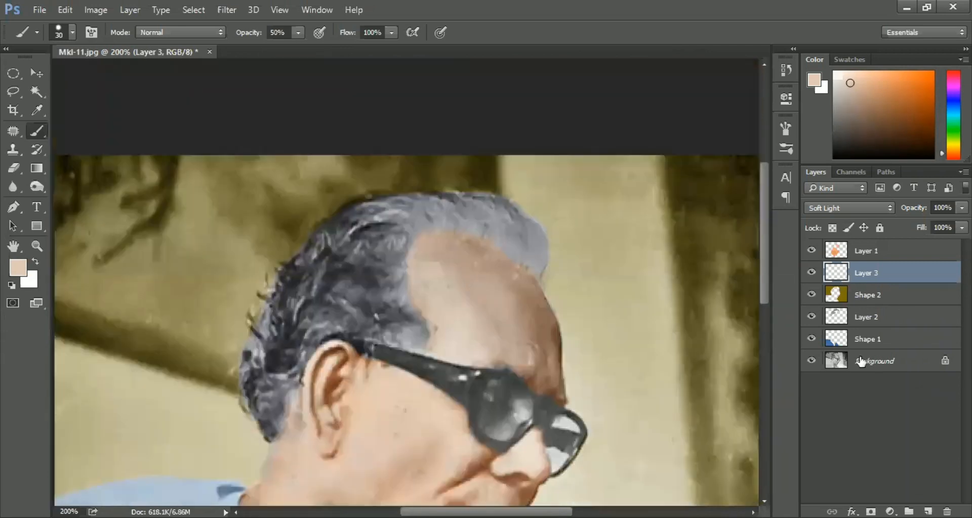
pyautogui.click(837, 365)
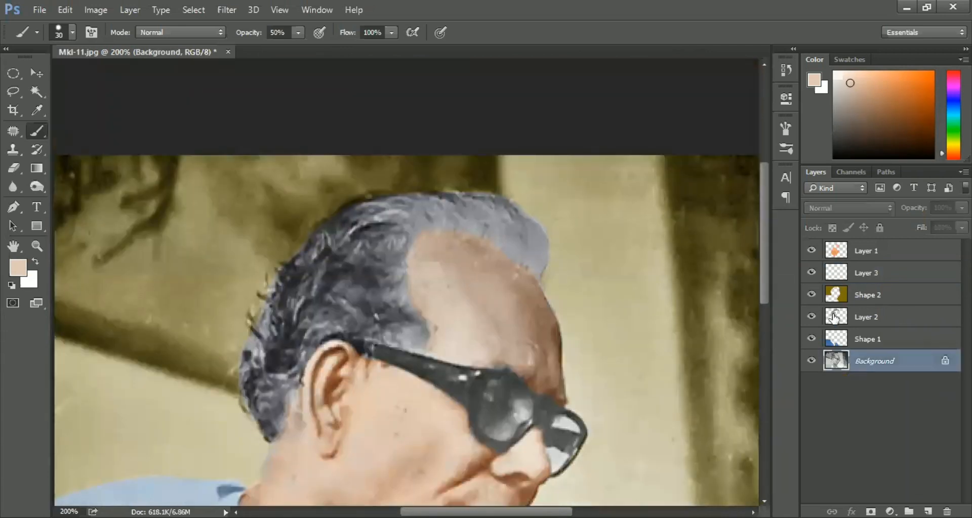
pyautogui.click(835, 317)
pyautogui.click(34, 187)
pyautogui.moveTo(457, 257)
pyautogui.mouseDown()
pyautogui.moveTo(526, 240)
pyautogui.moveTo(480, 221)
pyautogui.moveTo(532, 249)
pyautogui.moveTo(483, 224)
pyautogui.moveTo(421, 220)
pyautogui.moveTo(392, 231)
pyautogui.moveTo(406, 220)
pyautogui.moveTo(352, 260)
pyautogui.moveTo(380, 218)
pyautogui.mouseUp()
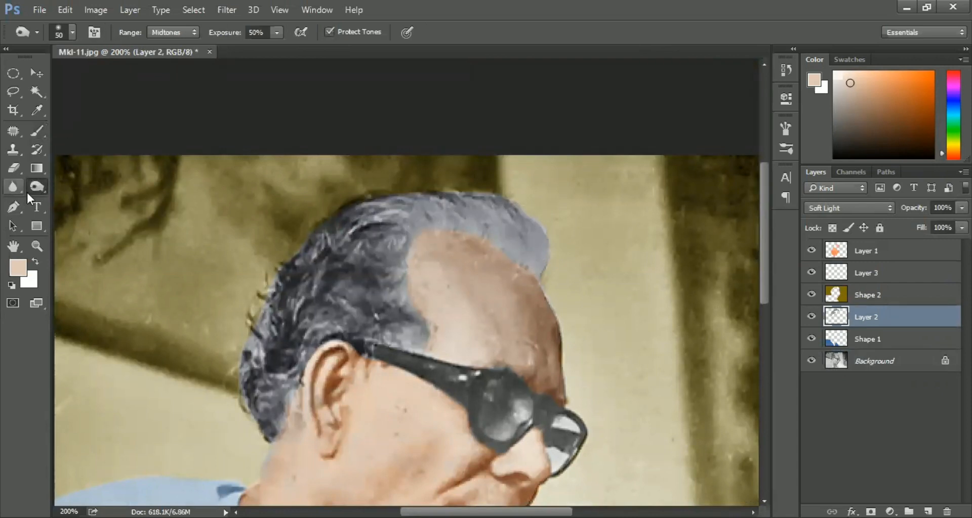
pyautogui.moveTo(45, 190); pyautogui.dragTo(83, 197)
pyautogui.scroll(-3, 386, 281)
pyautogui.scroll(-3, 527, 353)
pyautogui.scroll(3, 470, 232)
pyautogui.scroll(3, 282, 127)
pyautogui.hscroll(2, 263, 104)
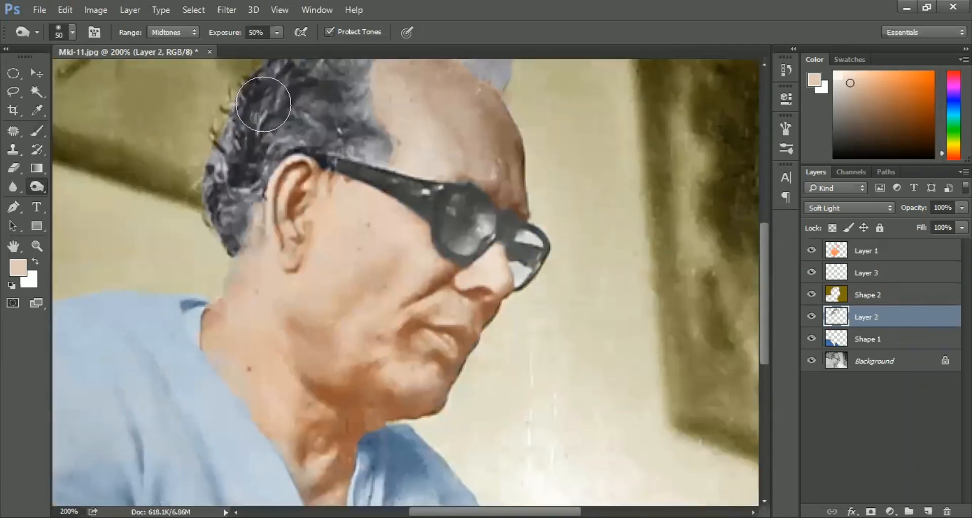